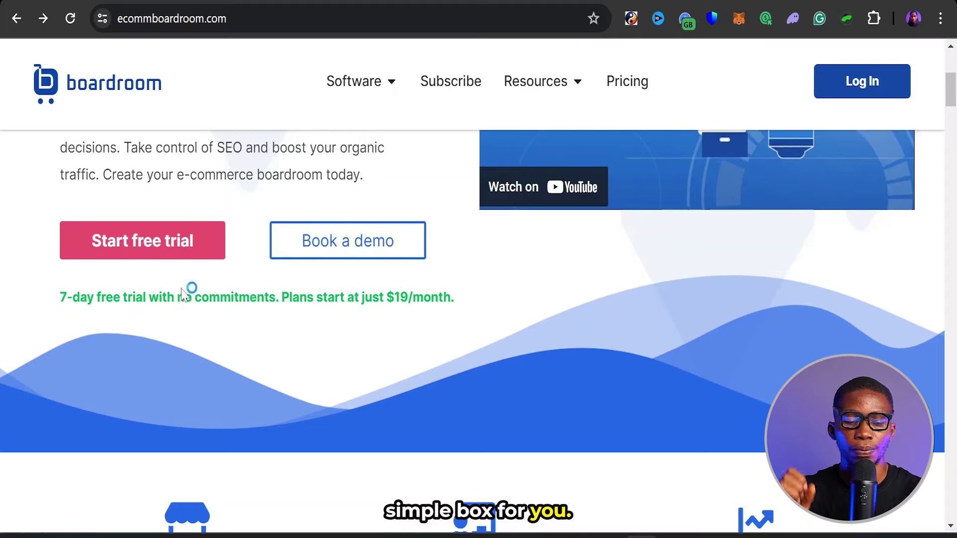
- Start the free-trial sign-up and enter the account holder's name and e-mail address
click(161, 257)
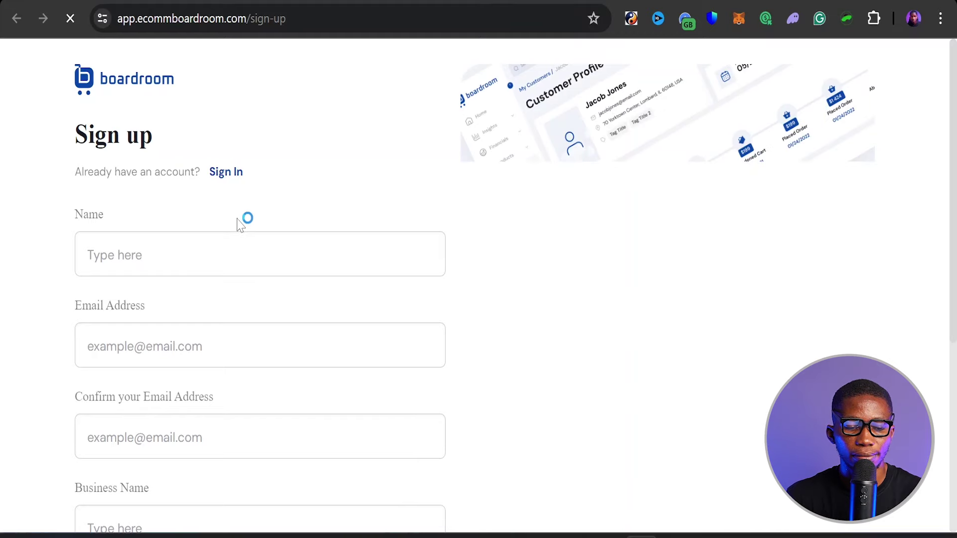
scroll(241, 219, down, 2)
click(241, 179)
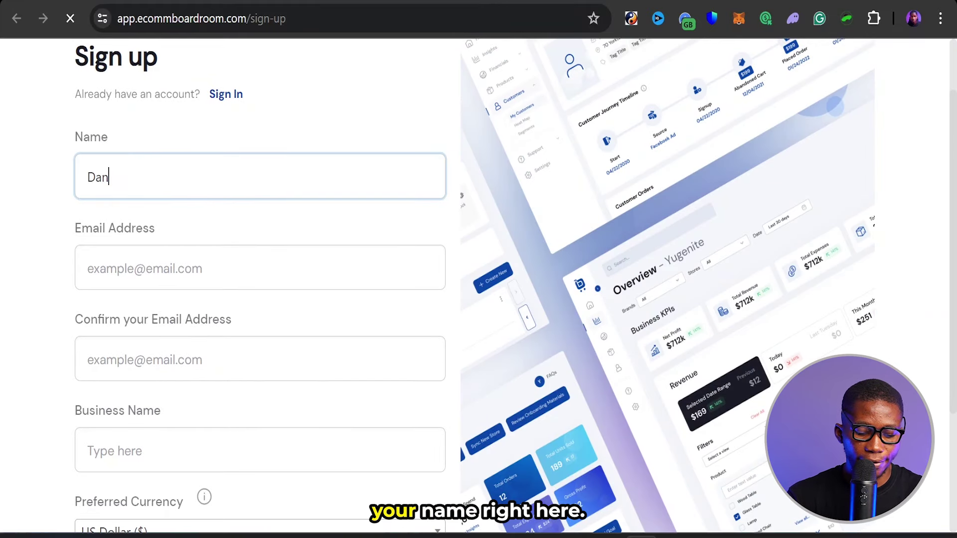
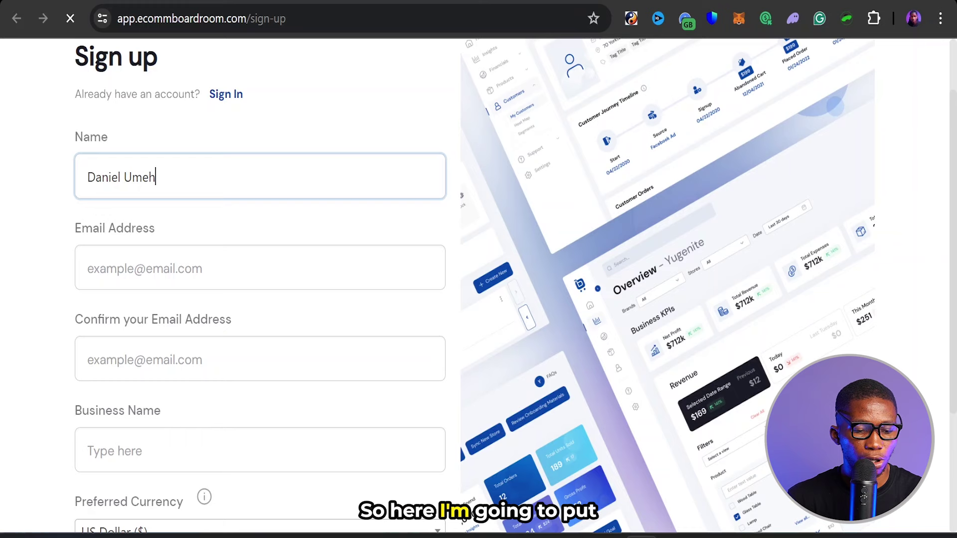
click(241, 267)
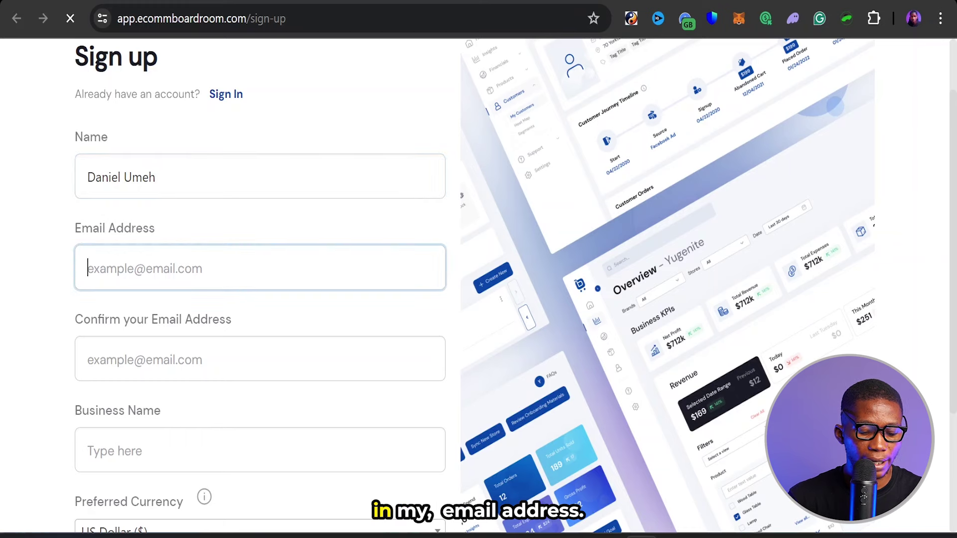
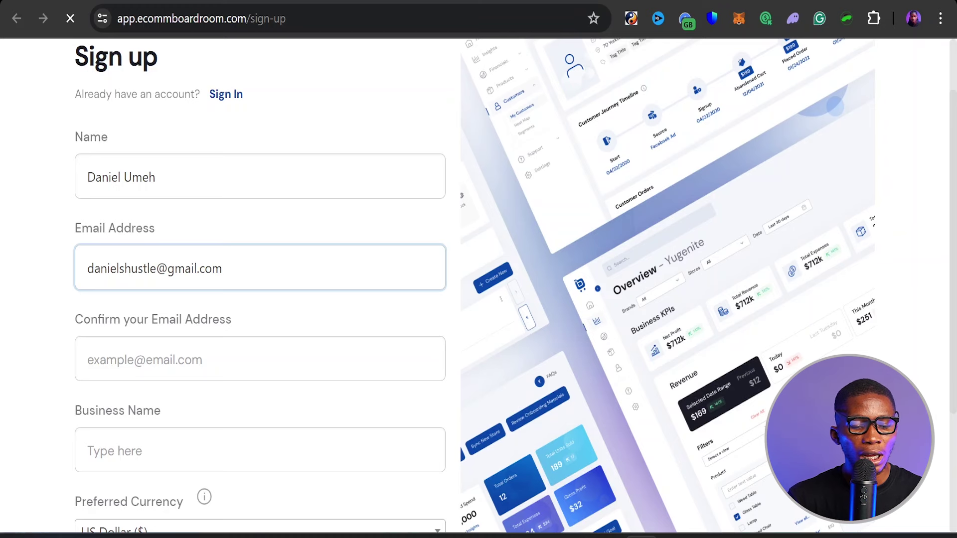
- Confirm the e-mail address and fill in the business name
scroll(259, 284, down, 2)
click(259, 275)
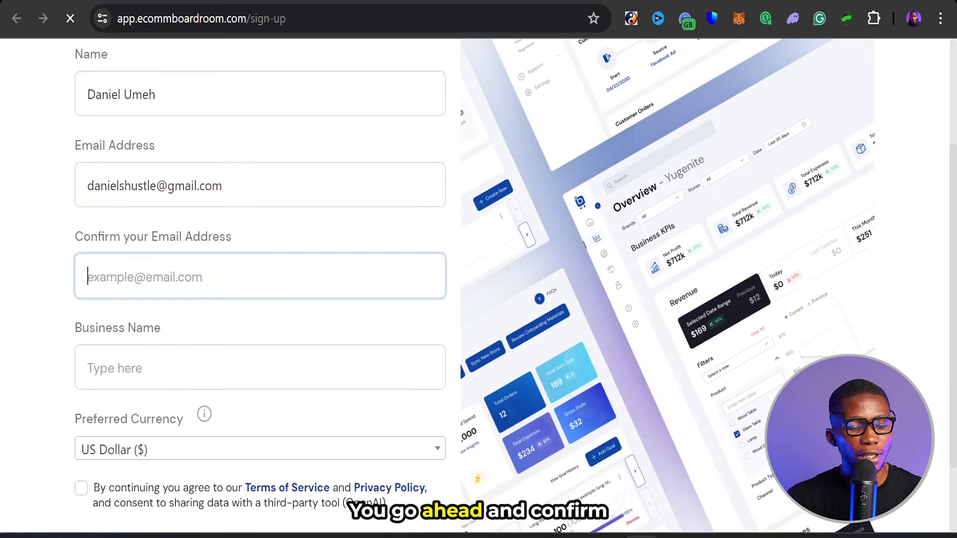
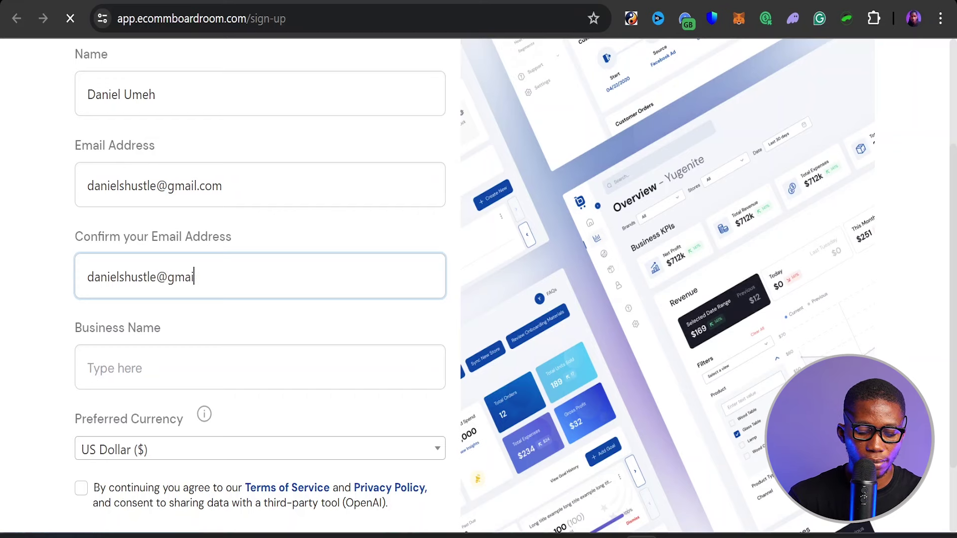
scroll(259, 269, down, 2)
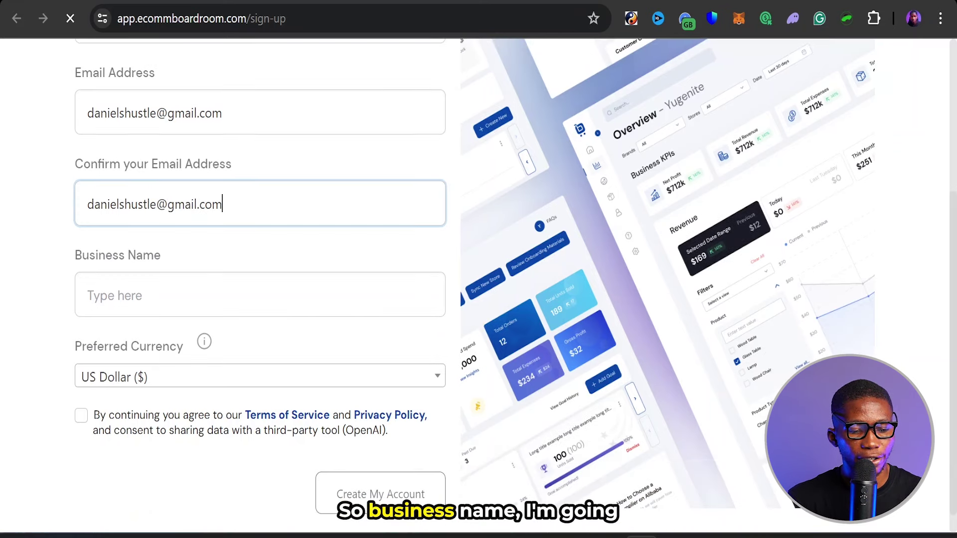
click(259, 294)
text(Daniel)
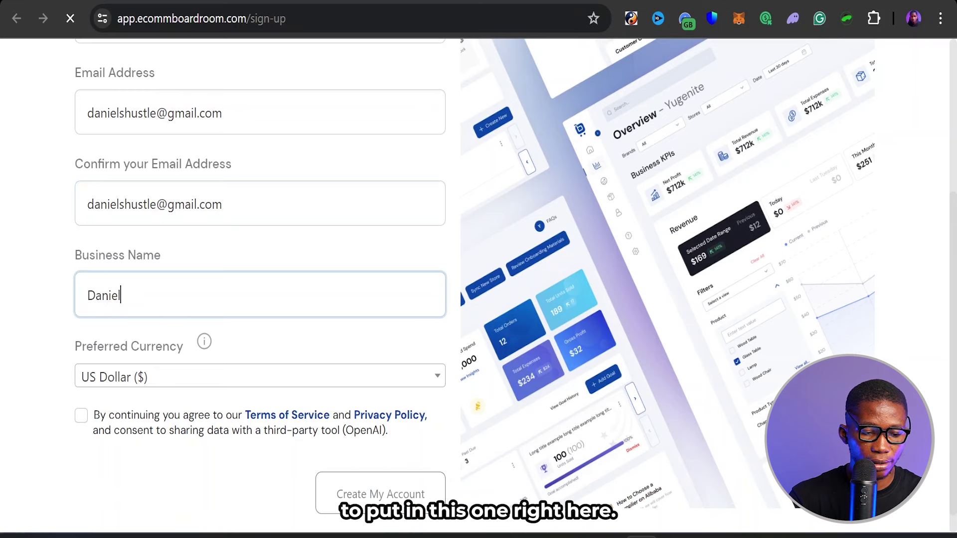
text(s Hustle L)
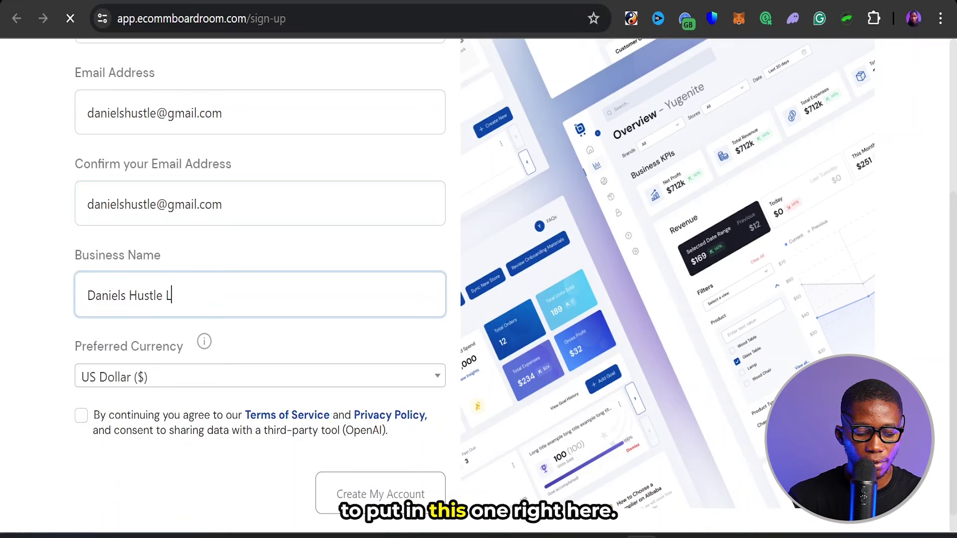
text(LC)
- Keep US Dollar as preferred currency, accept the terms, and submit the account form
scroll(259, 279, down, 1)
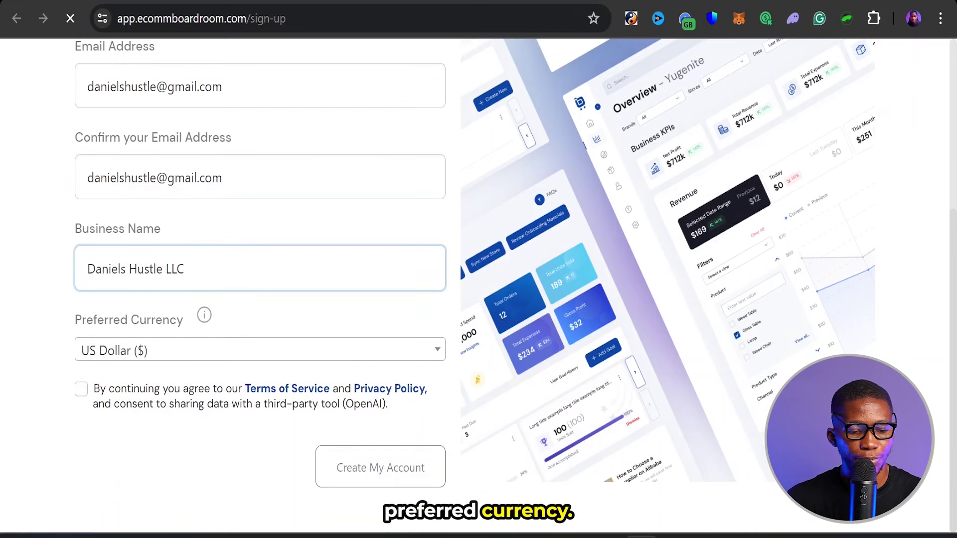
click(324, 351)
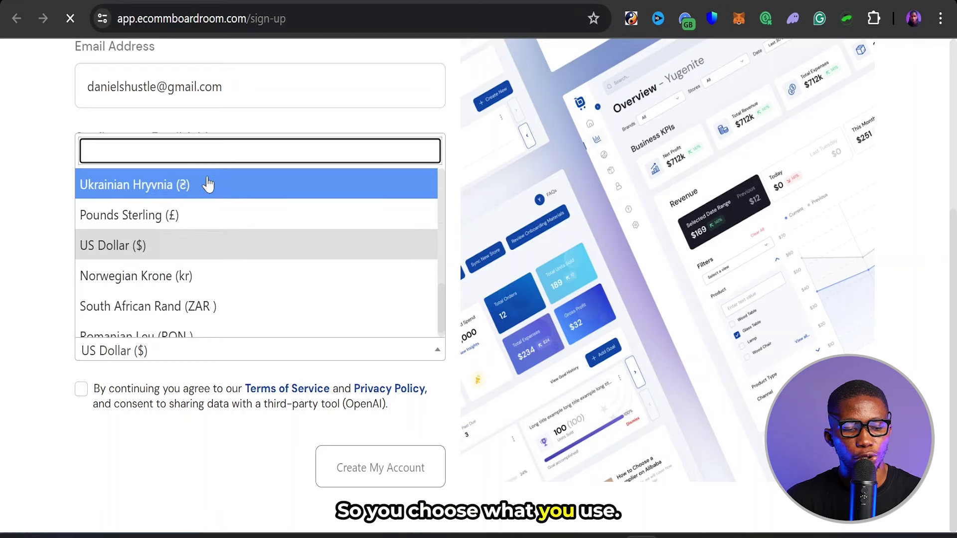
click(183, 254)
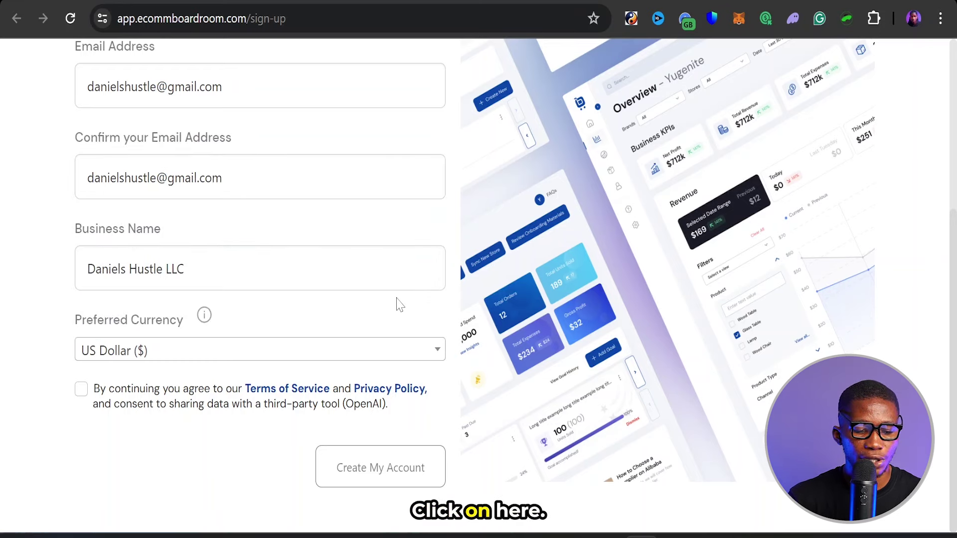
click(81, 391)
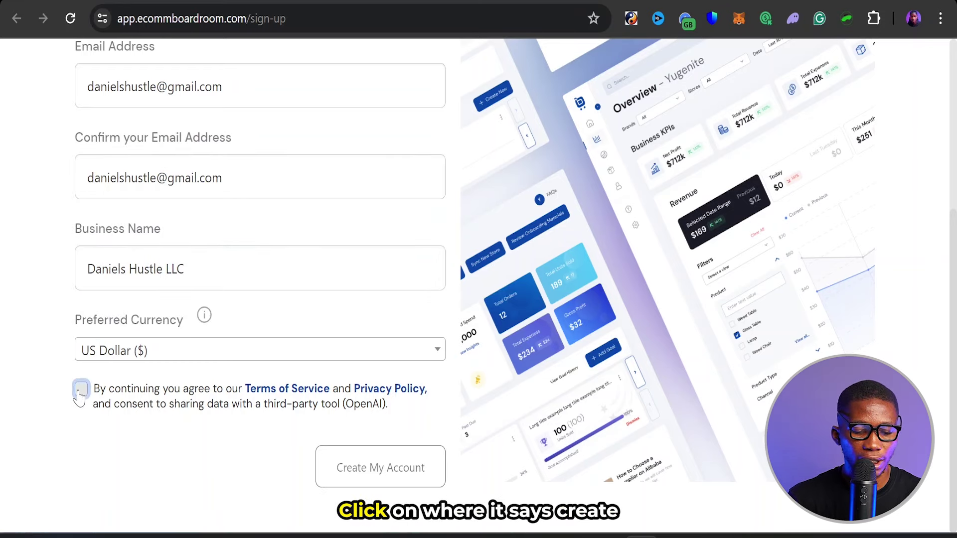
click(379, 464)
click(379, 473)
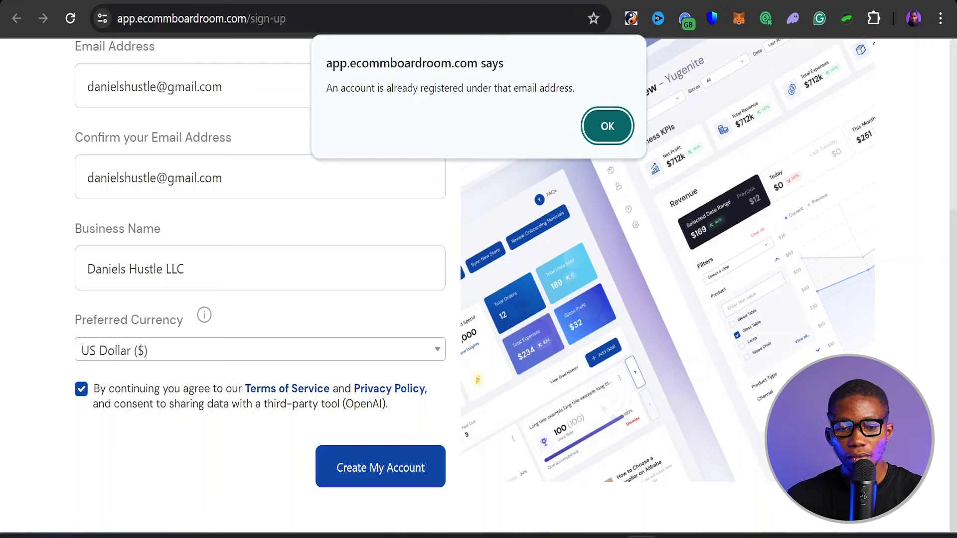
- Dismiss the already-registered alert and switch to Sign In with the existing account
drag(325, 88, 575, 88)
click(573, 88)
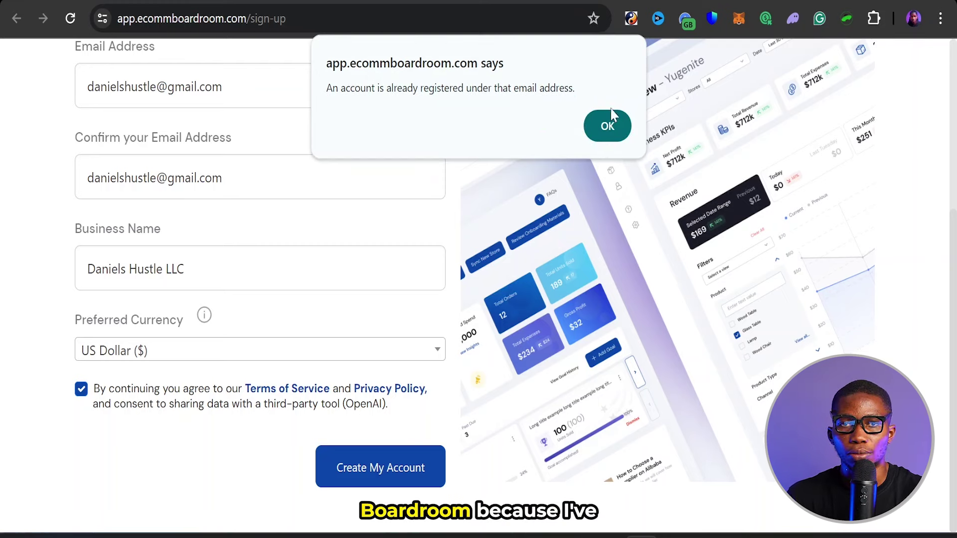
click(606, 127)
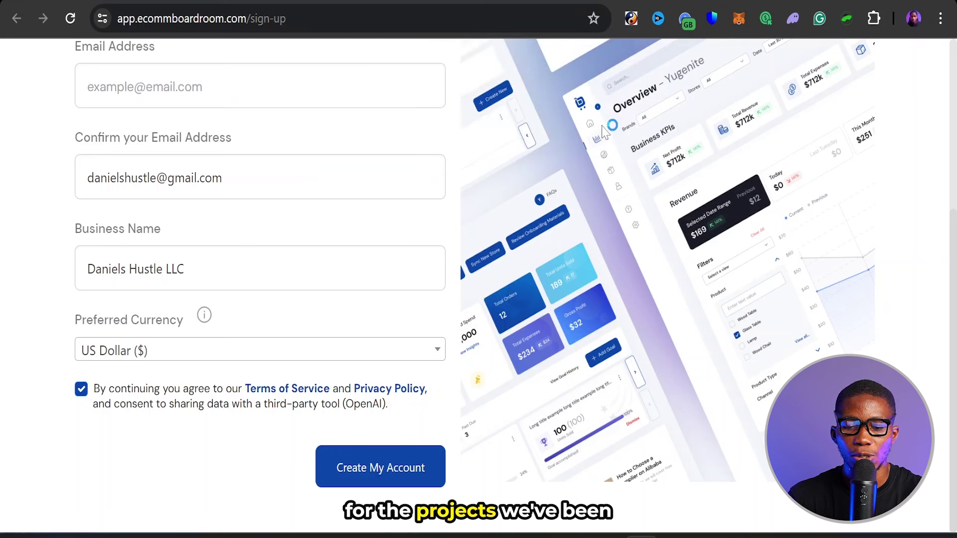
scroll(526, 132, up, 5)
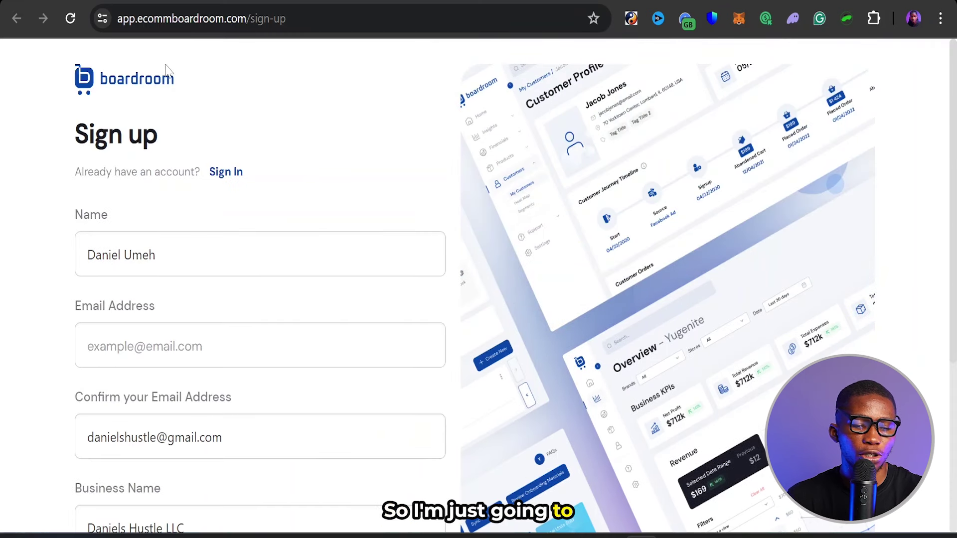
click(226, 173)
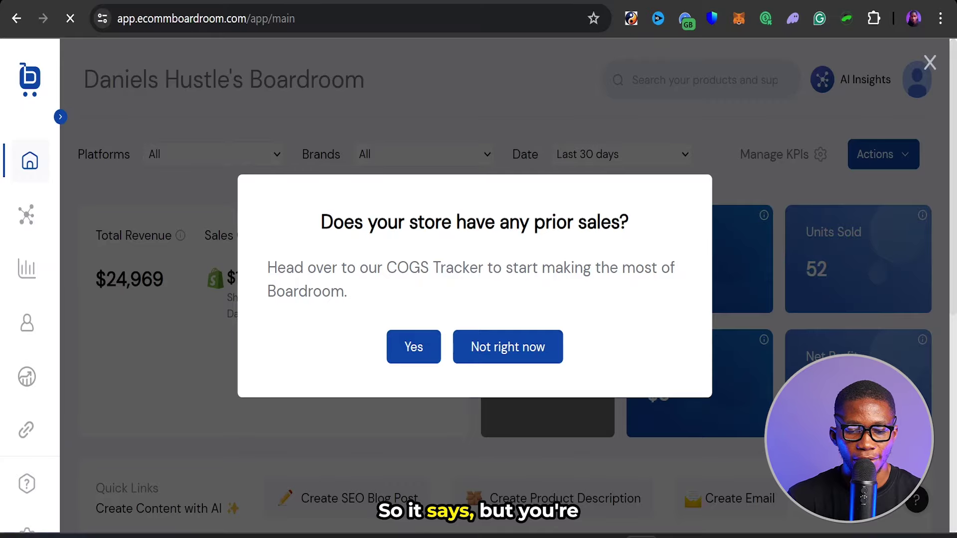
drag(320, 221, 639, 219)
click(645, 219)
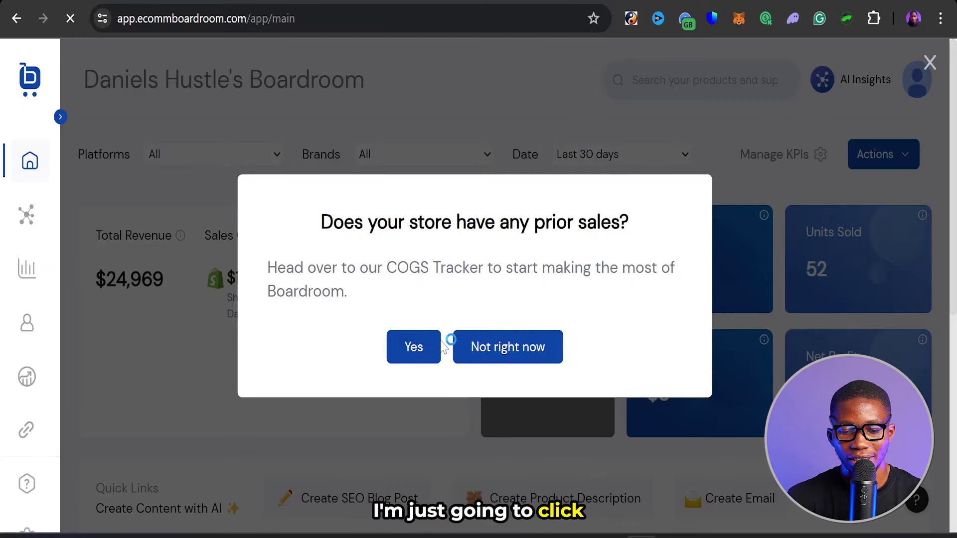
click(508, 355)
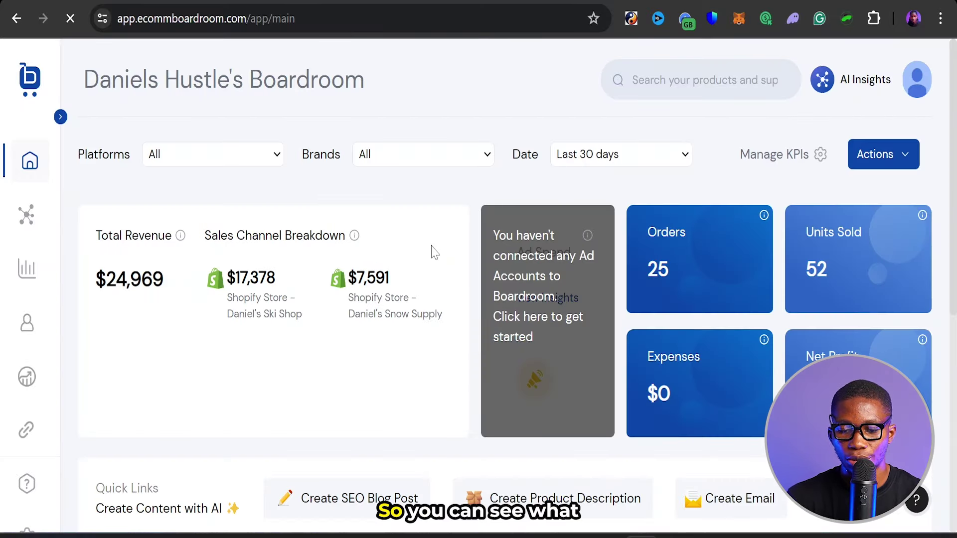
scroll(434, 252, down, 6)
scroll(434, 252, up, 6)
scroll(434, 252, down, 4)
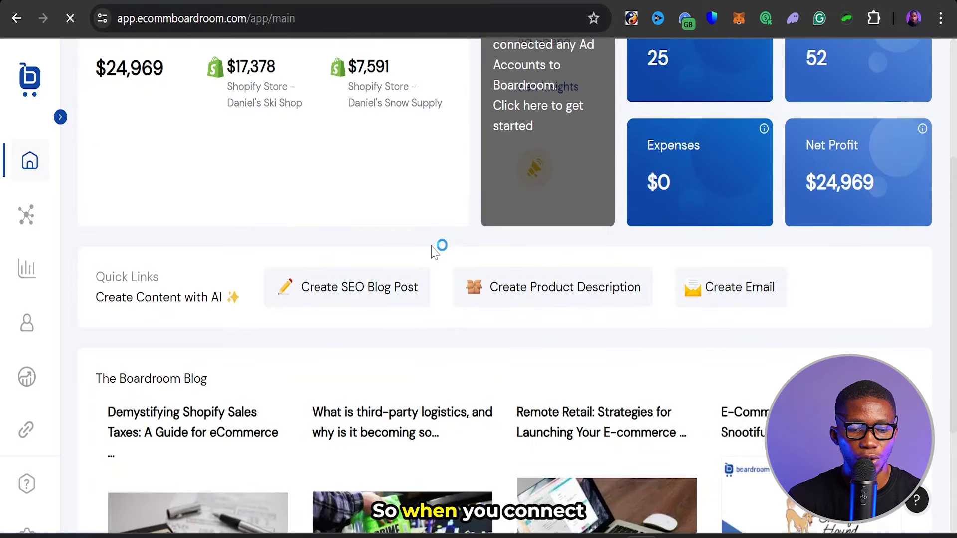
scroll(435, 253, up, 4)
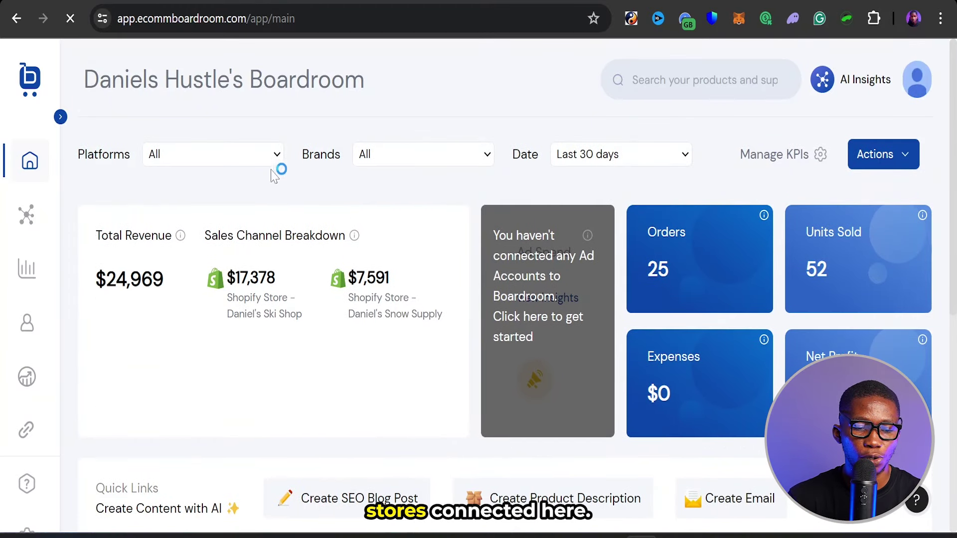
drag(84, 80, 381, 84)
click(394, 83)
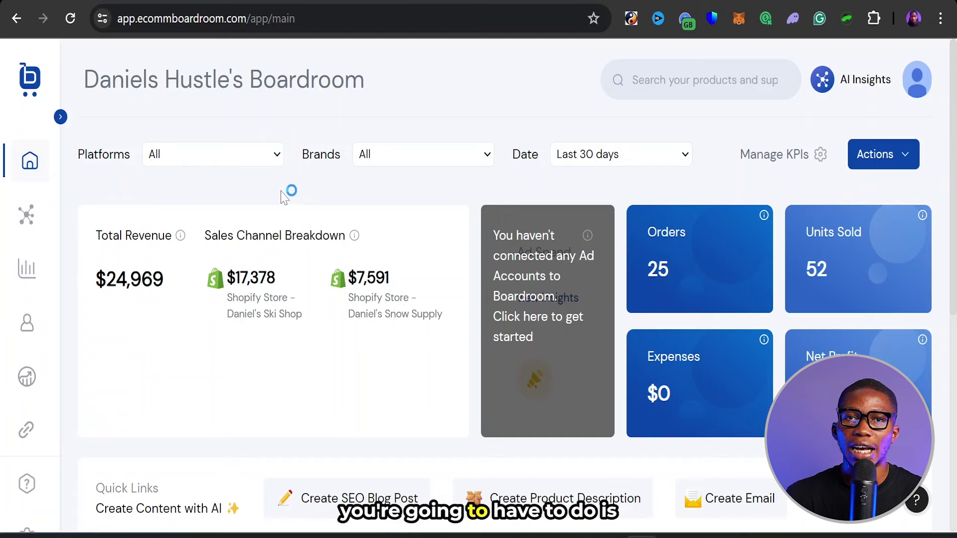
- Open AI Tools > Keyword Research and leave the target country on United States
click(31, 216)
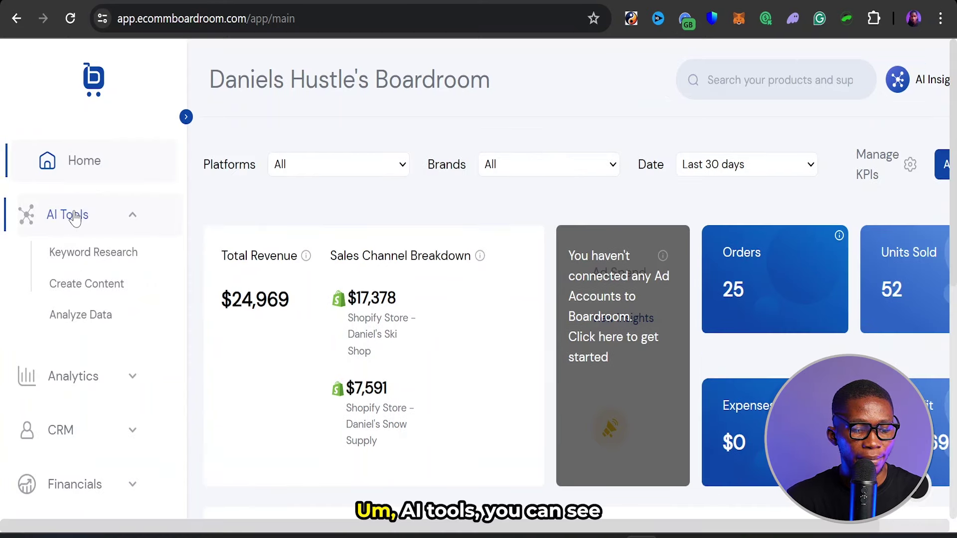
click(94, 258)
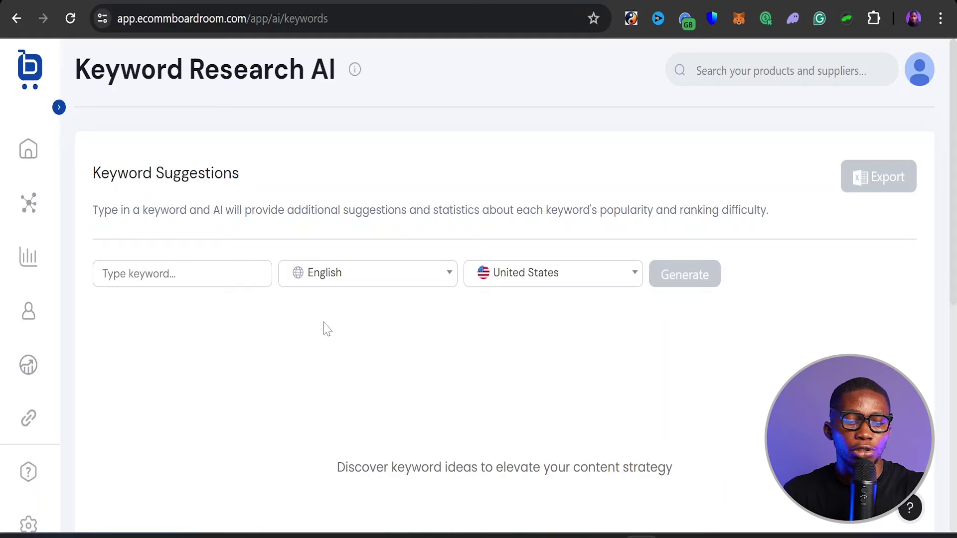
click(582, 283)
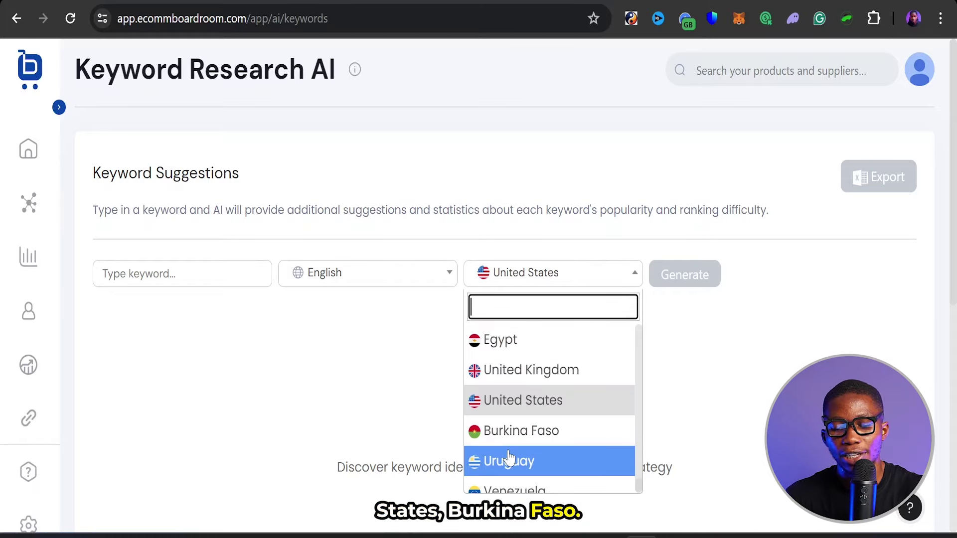
scroll(514, 458, down, 5)
scroll(514, 440, up, 3)
scroll(561, 304, up, 20)
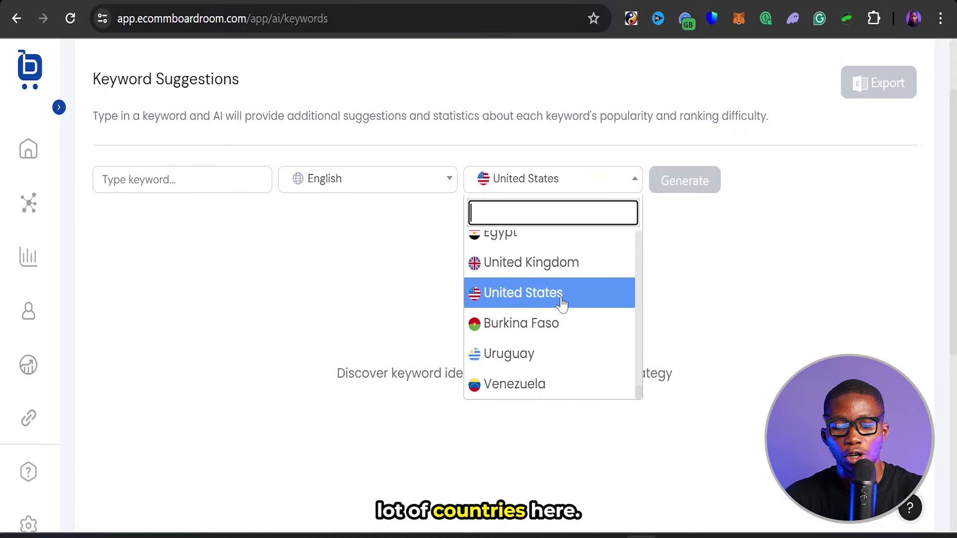
scroll(562, 305, up, 10)
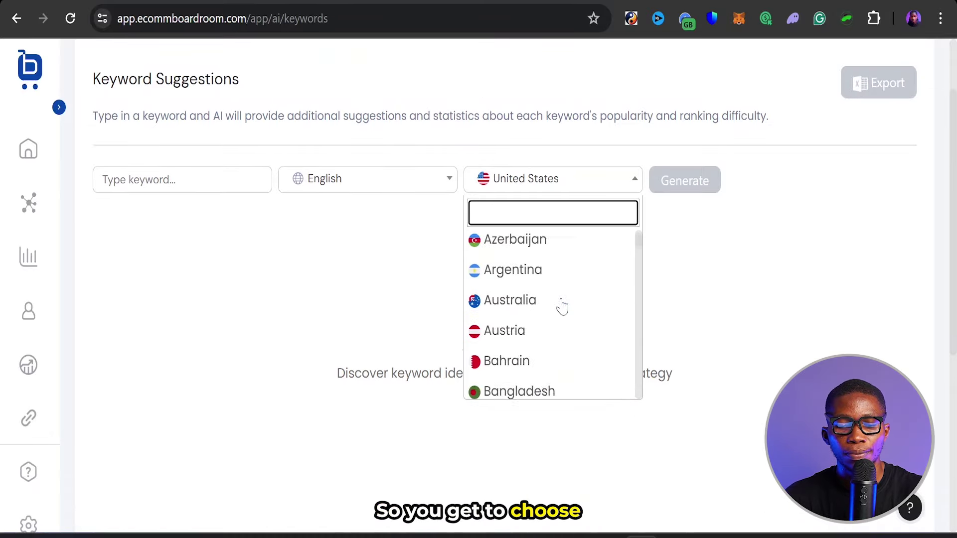
click(397, 249)
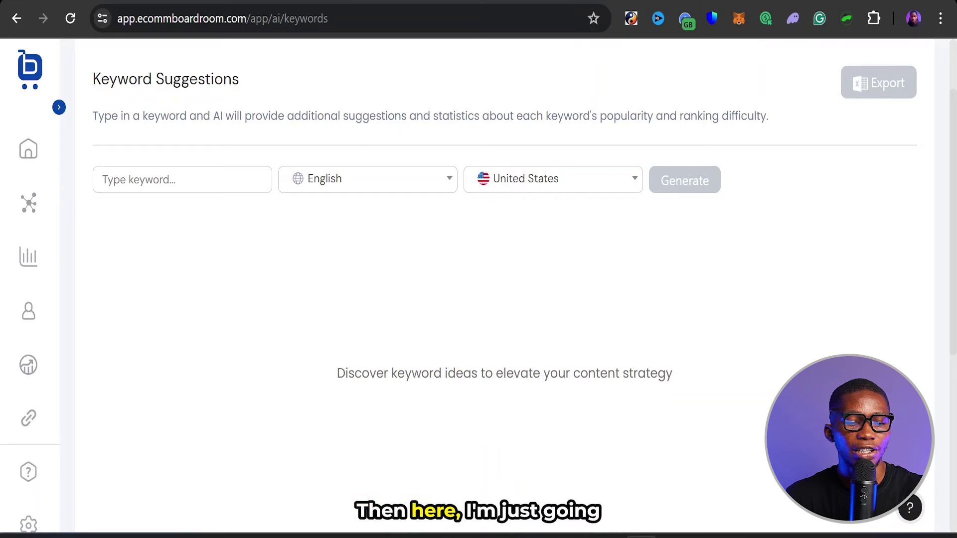
- Generate keyword suggestions for the seed keyword 'dog clothing'
click(130, 179)
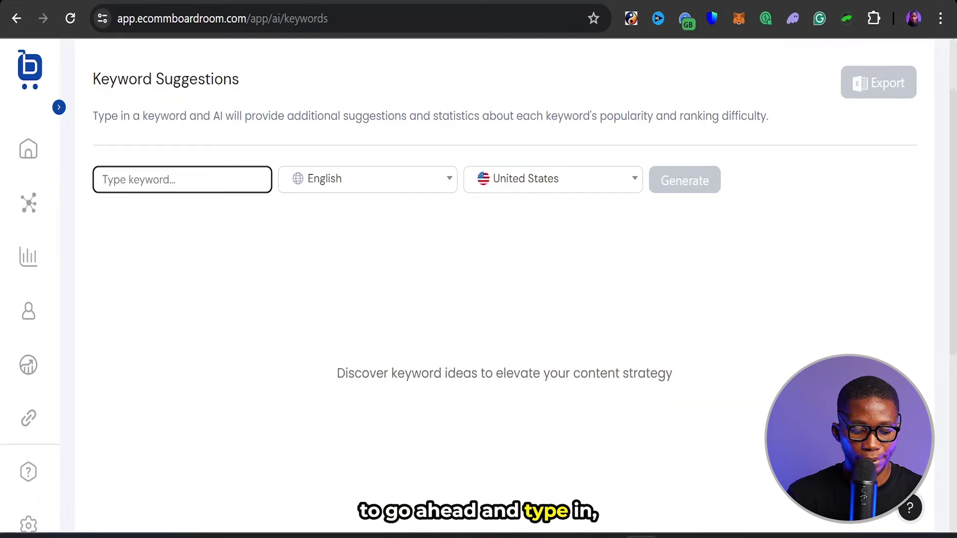
text(dog )
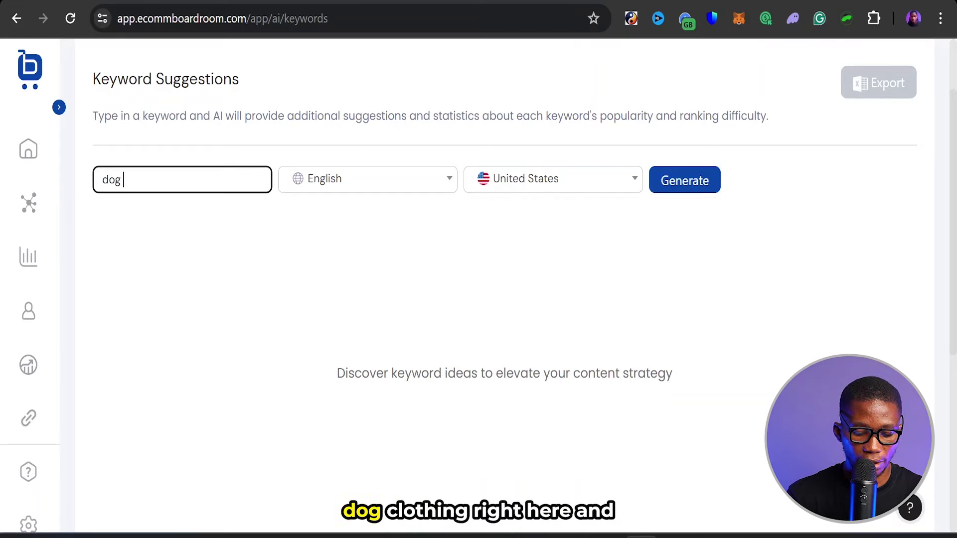
text(clothing)
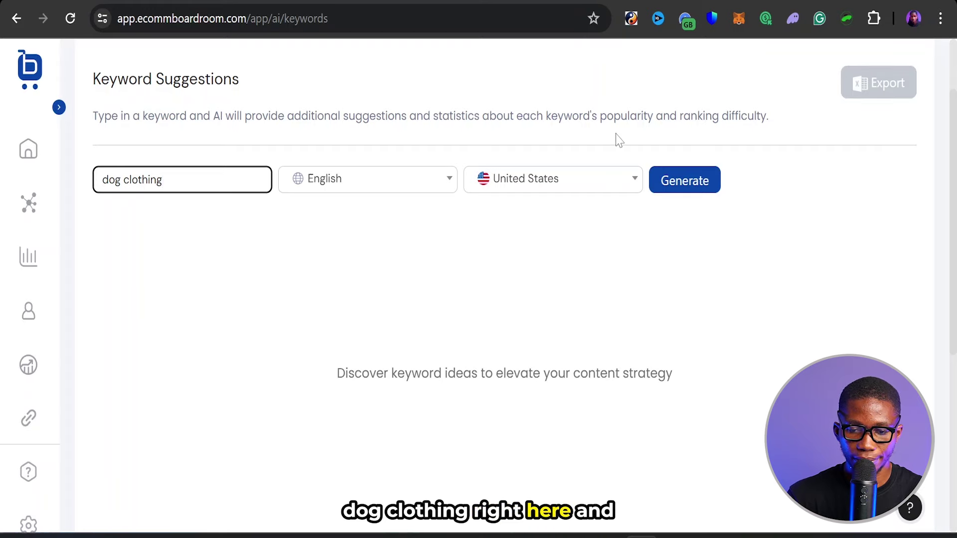
click(674, 186)
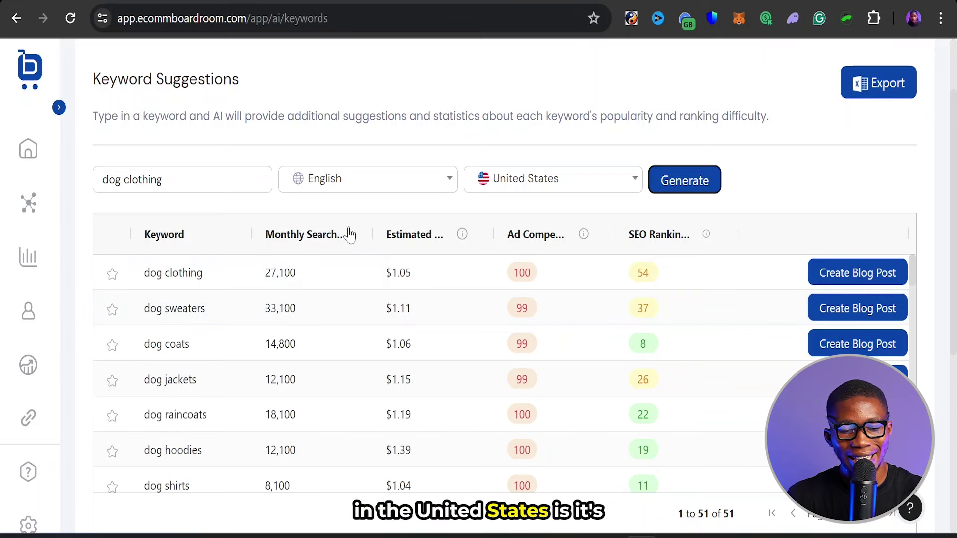
click(271, 311)
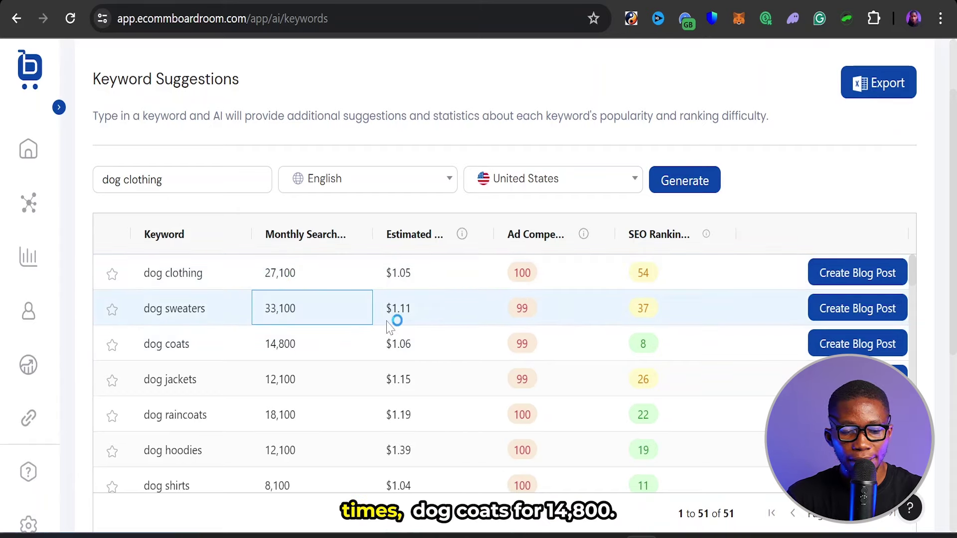
scroll(391, 322, down, 1)
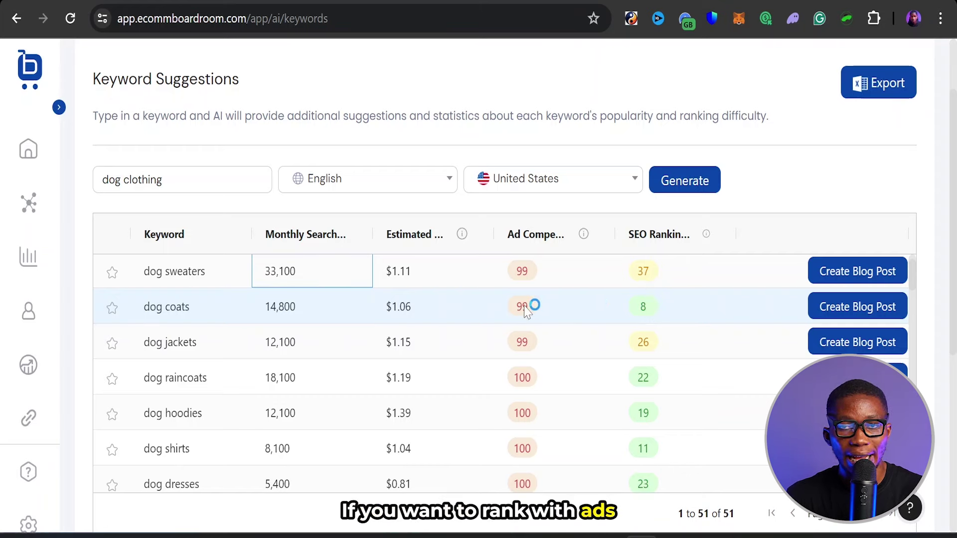
scroll(526, 339, down, 3)
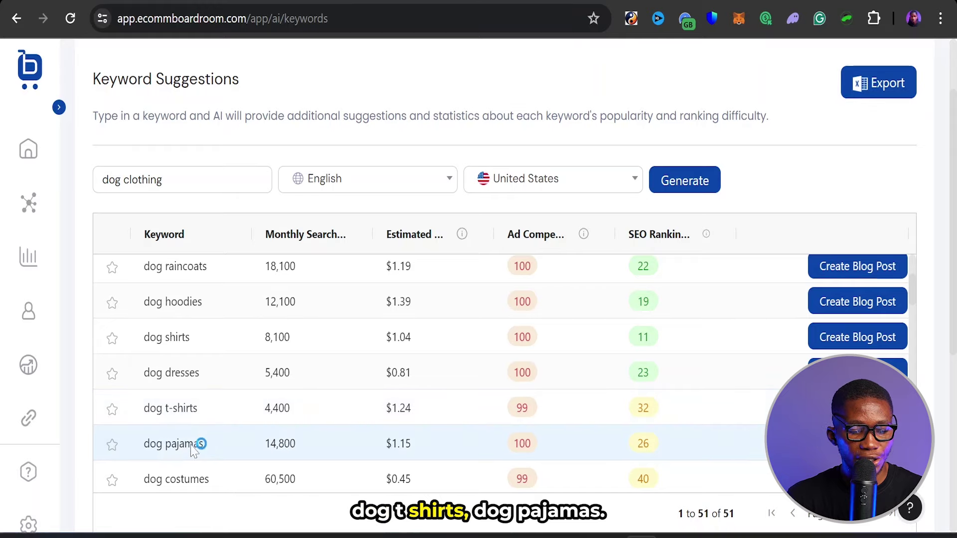
scroll(308, 455, down, 10)
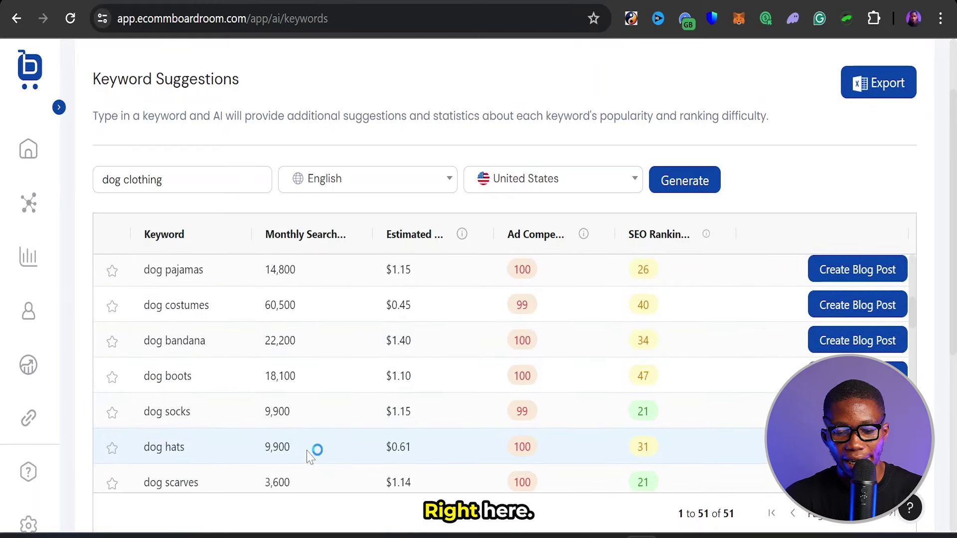
scroll(308, 456, down, 5)
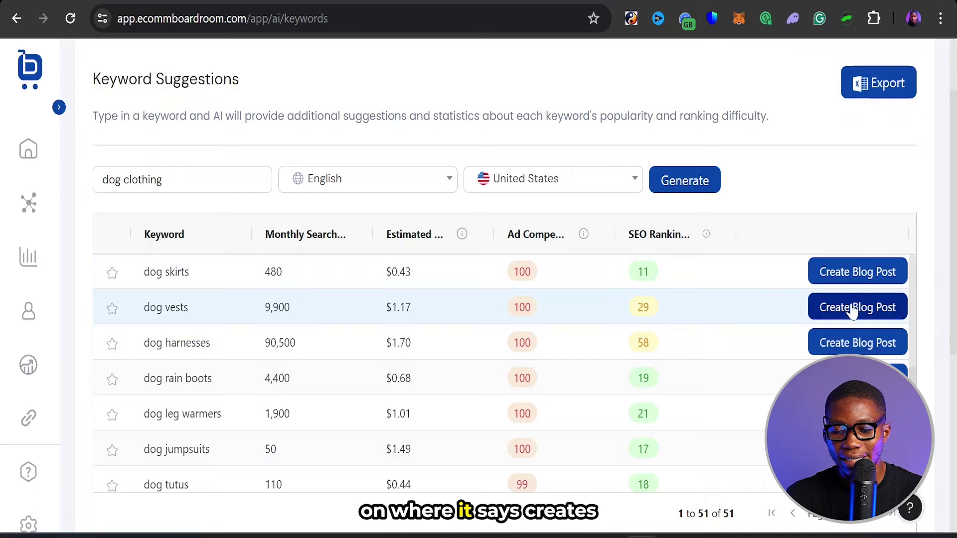
scroll(662, 329, up, 15)
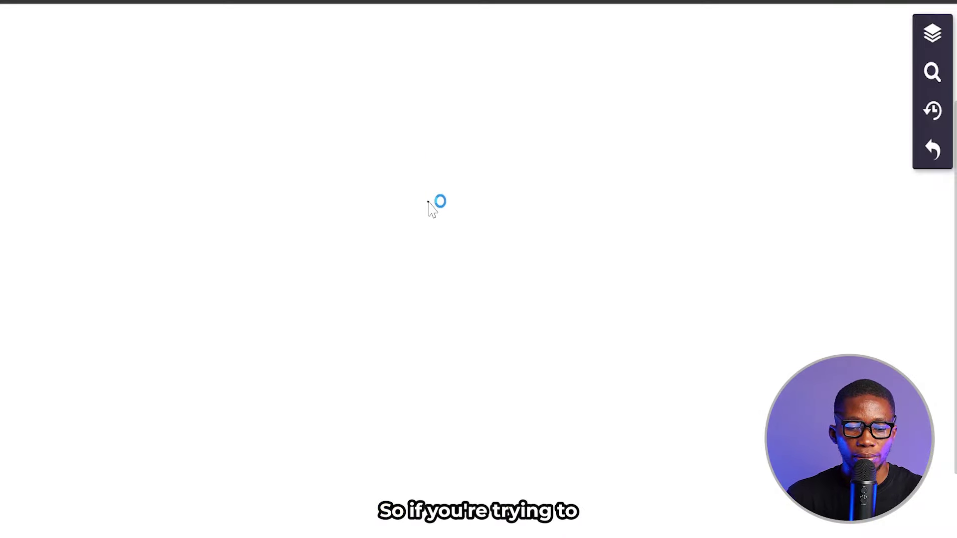
- Undo every earlier sketch to blank the board, then draw two stacked bars and begin a third
drag(427, 201, 397, 223)
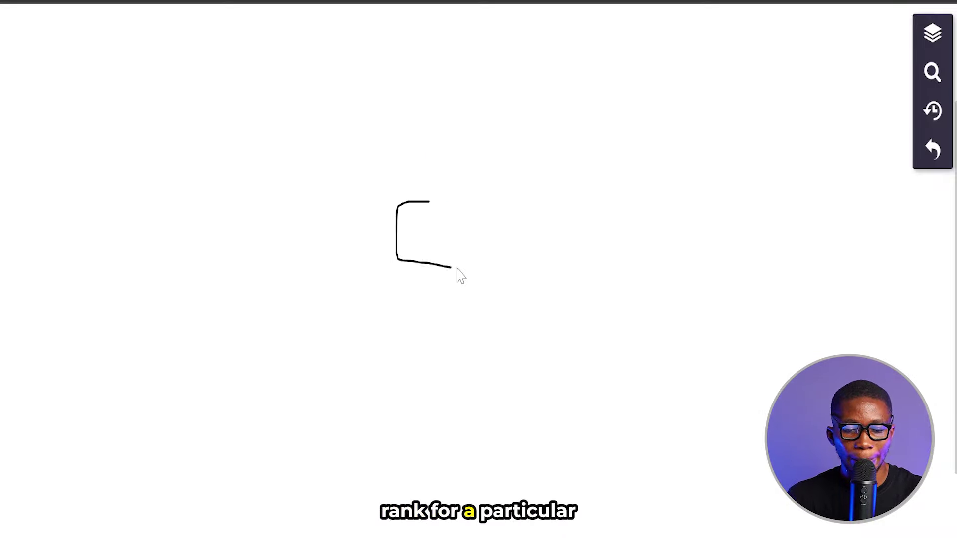
mouse_move(457, 273)
mouse_down()
mouse_move(498, 239)
mouse_move(418, 206)
mouse_up()
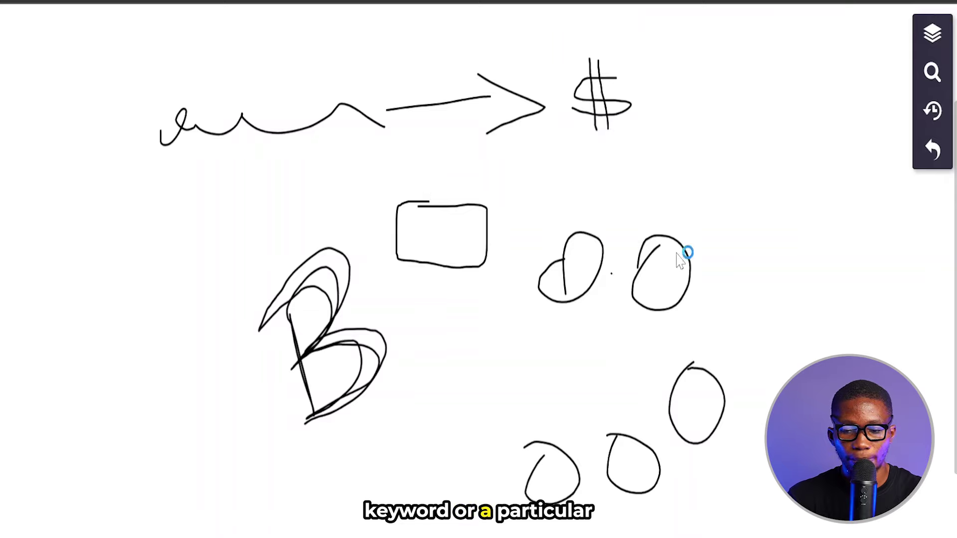
click(932, 150)
click(932, 151)
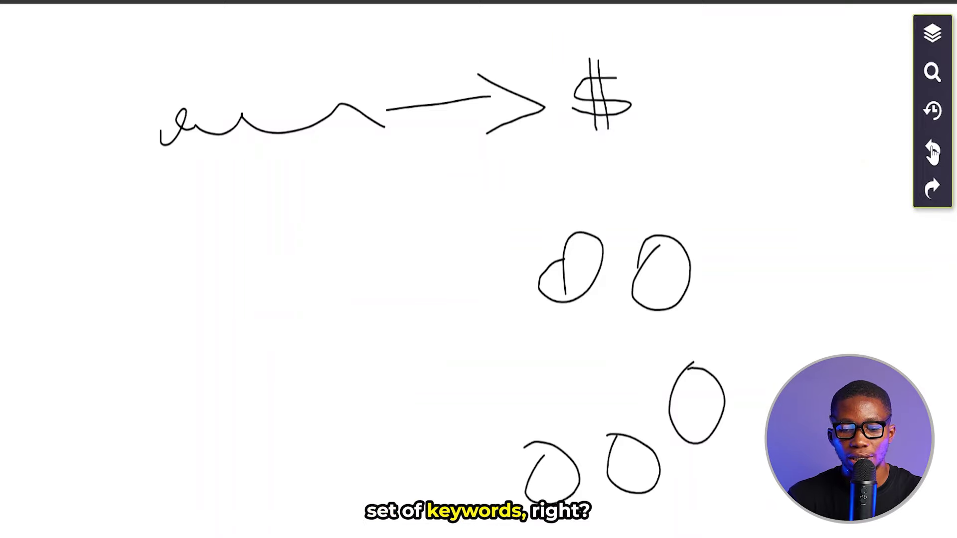
click(932, 151)
click(932, 150)
click(932, 151)
click(932, 151)
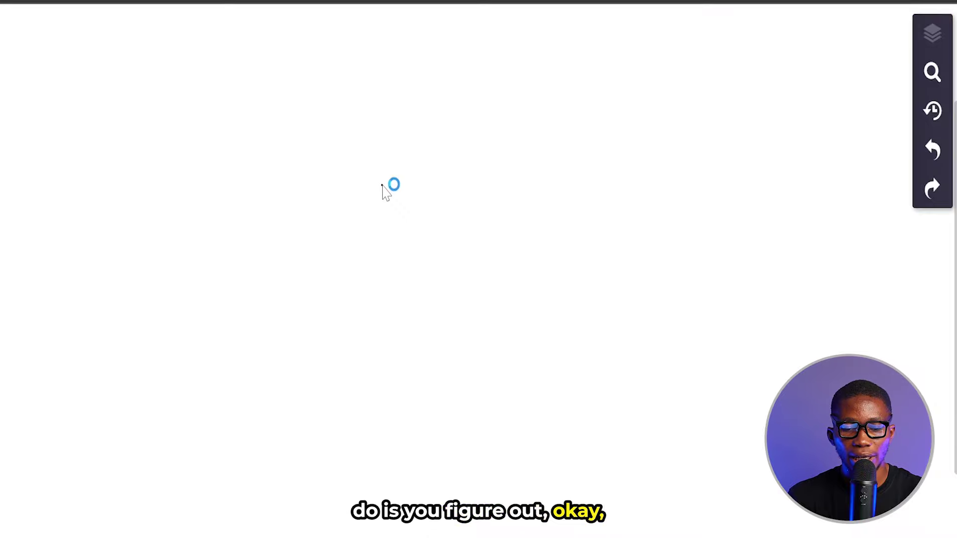
mouse_move(382, 185)
mouse_down()
mouse_move(503, 202)
mouse_move(380, 182)
mouse_up()
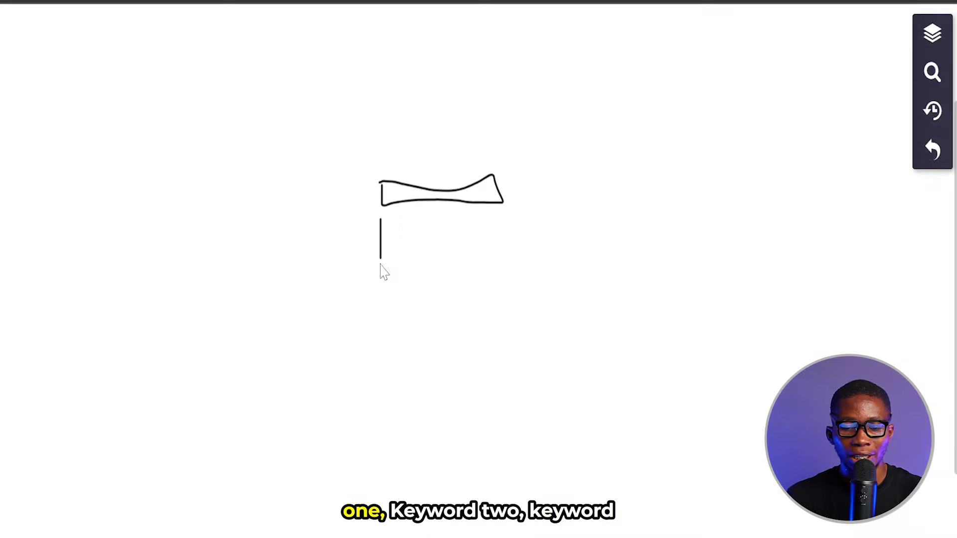
mouse_move(380, 264)
mouse_down()
mouse_move(507, 234)
mouse_move(386, 232)
mouse_up()
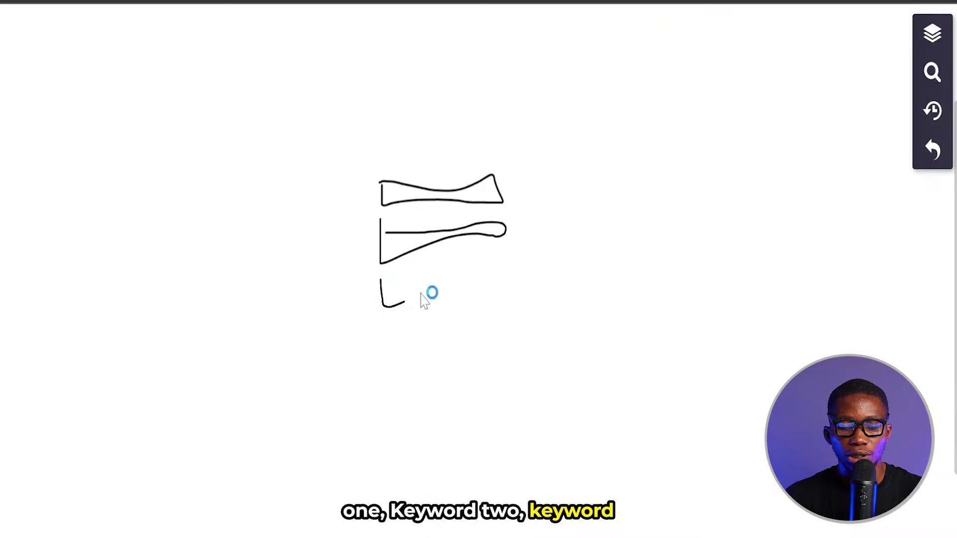
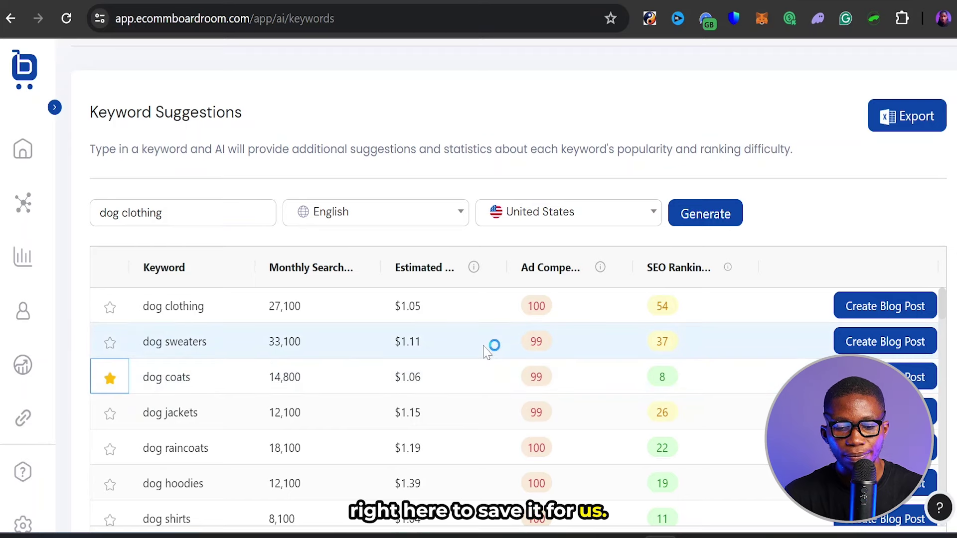
- Select the starred 'dog coats' keyword row and open a new browser tab
click(200, 383)
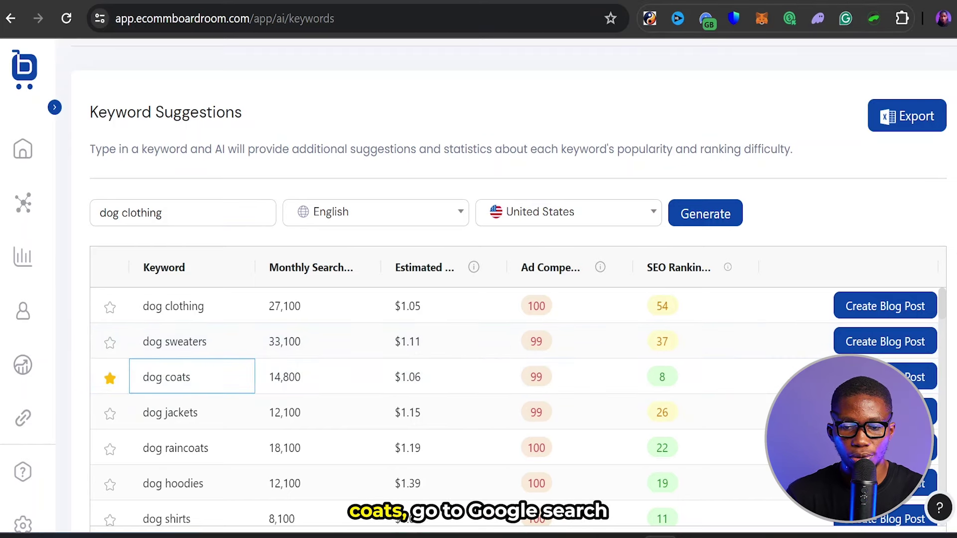
click(853, 4)
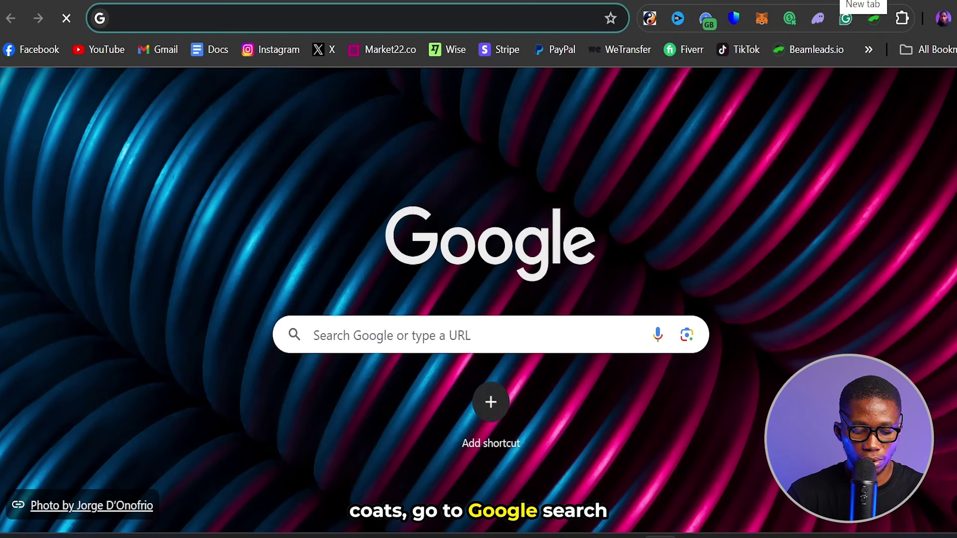
- Search Google for 'dog coats' and browse the Pets at Home, Ruffwear, Doghouse and Barbour results
text(dog coar)
key(BackSpace)
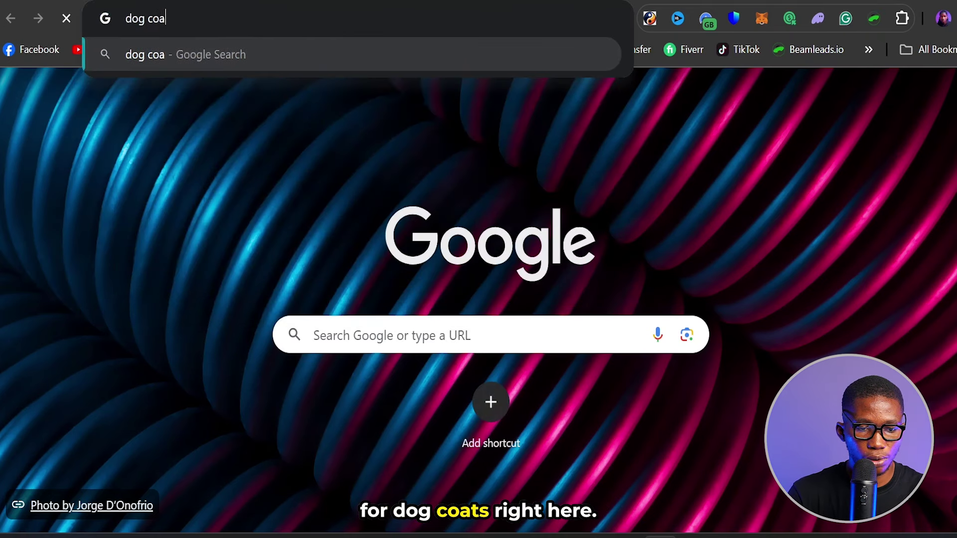
text(ts)
key(Return)
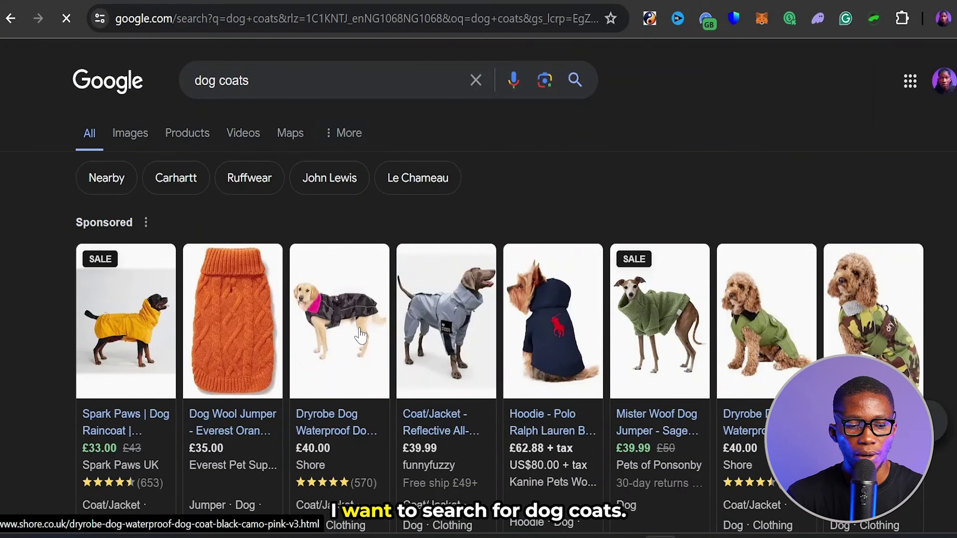
scroll(451, 191, down, 2)
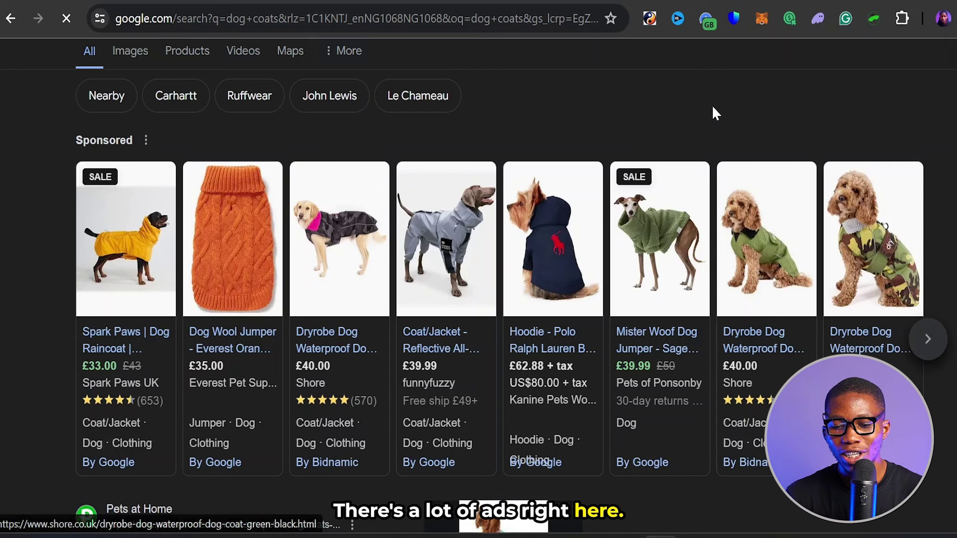
scroll(712, 107, up, 2)
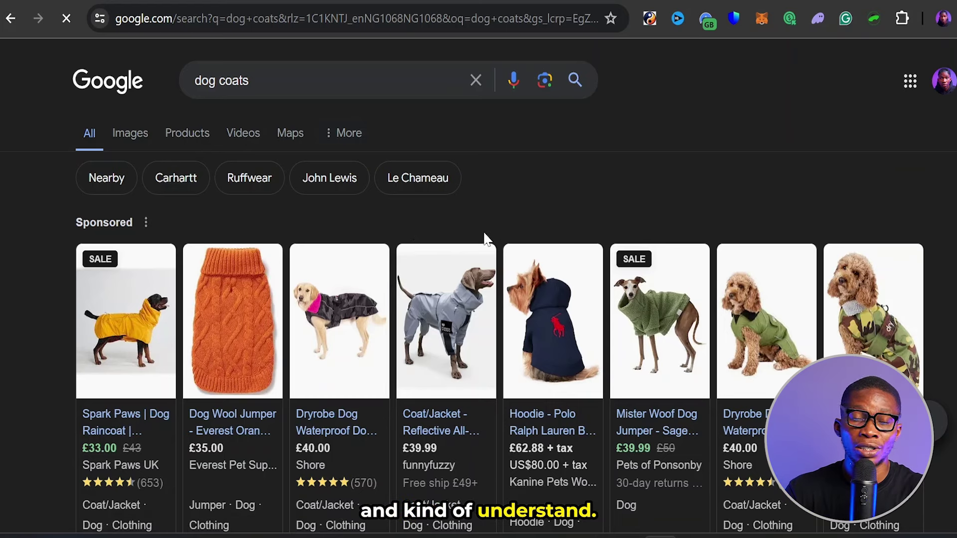
scroll(484, 238, down, 9)
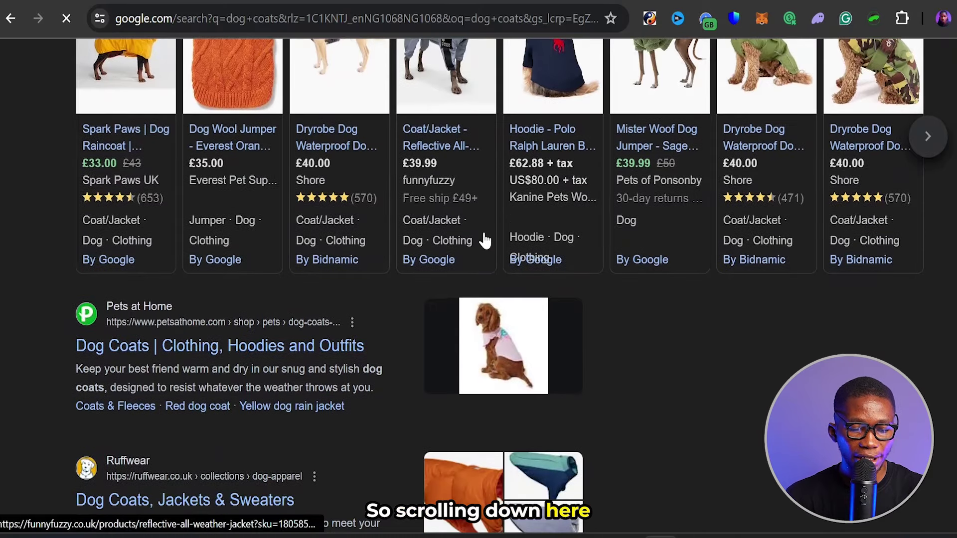
scroll(484, 233, down, 16)
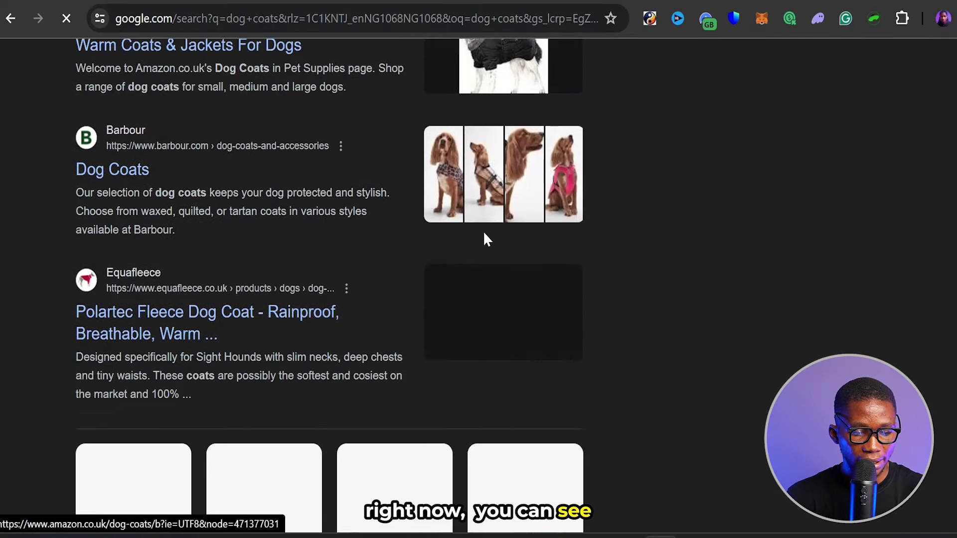
scroll(484, 241, down, 2)
scroll(429, 277, up, 16)
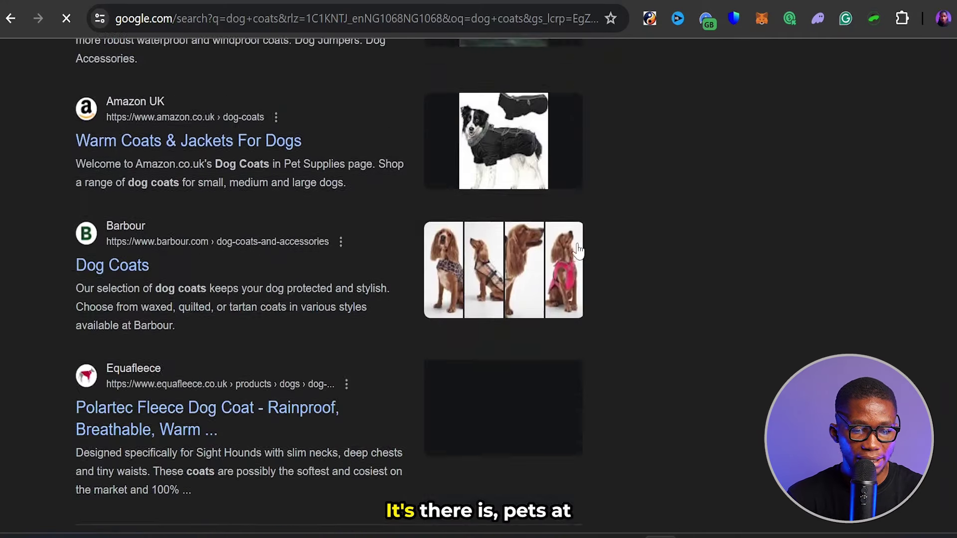
scroll(577, 250, up, 5)
scroll(577, 249, down, 2)
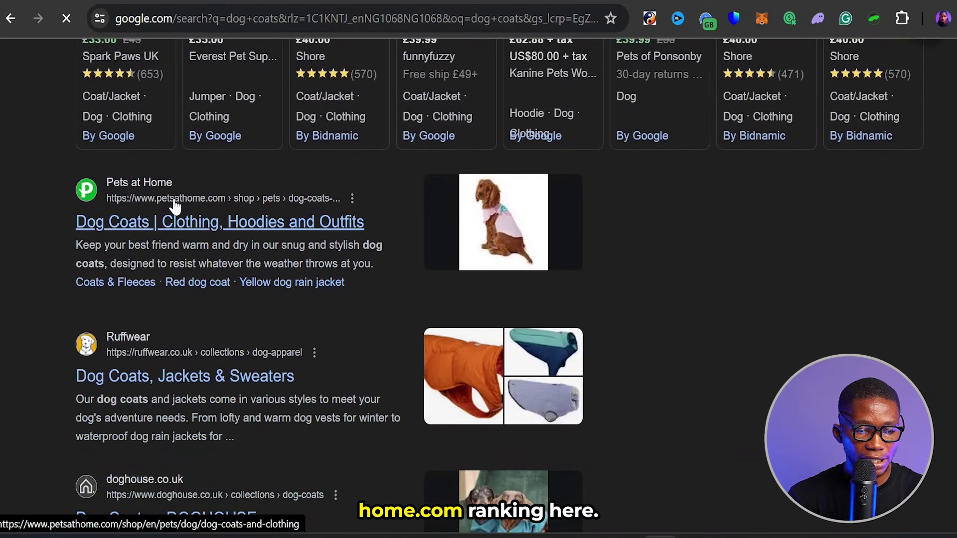
scroll(177, 287, down, 3)
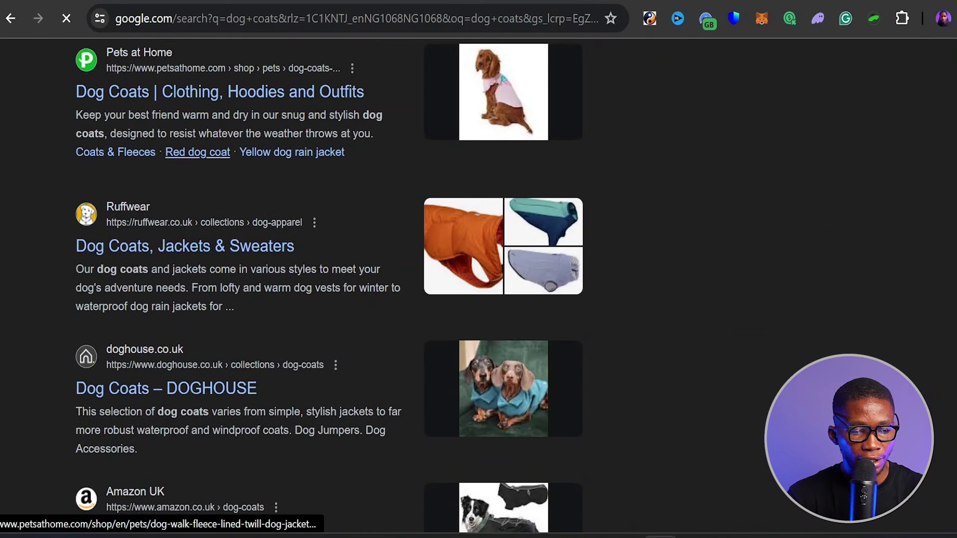
scroll(189, 234, down, 3)
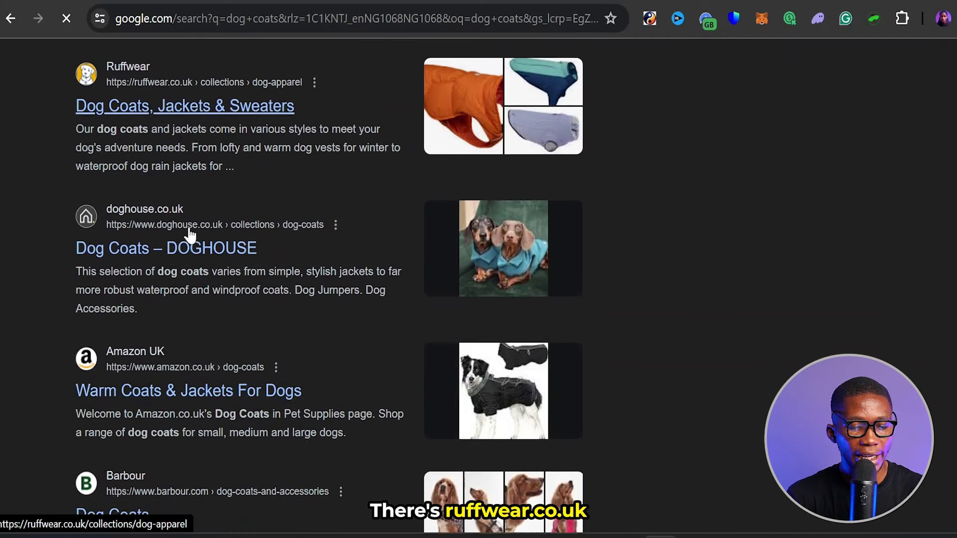
scroll(172, 234, down, 4)
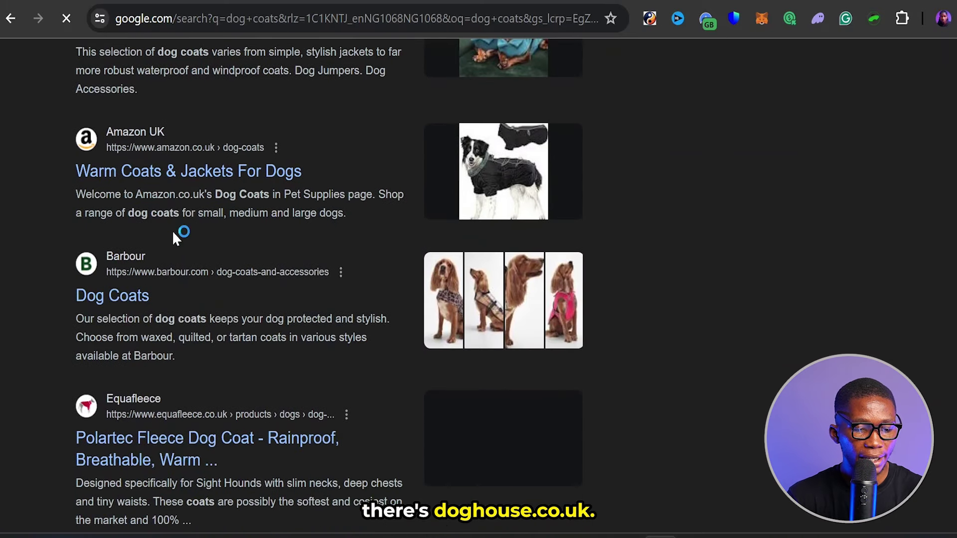
scroll(172, 232, down, 2)
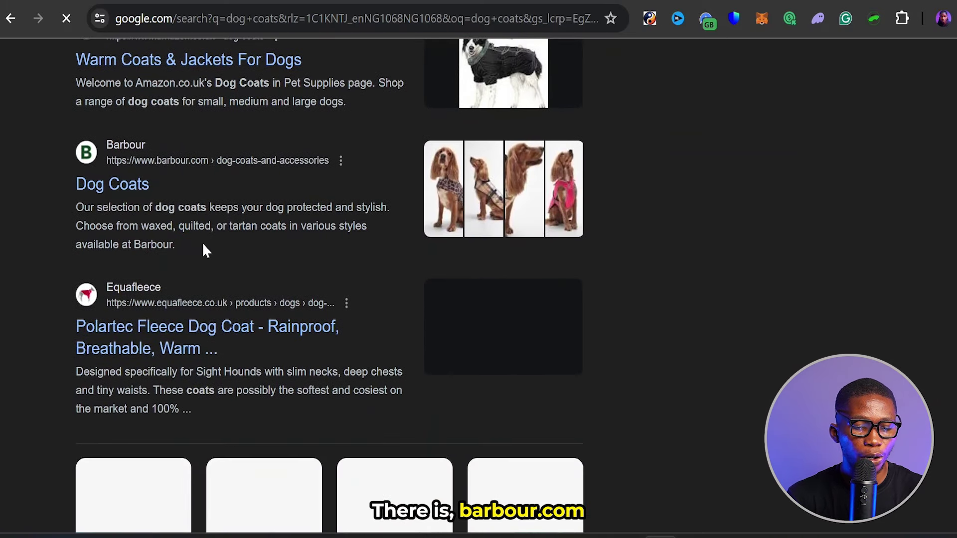
scroll(203, 245, down, 16)
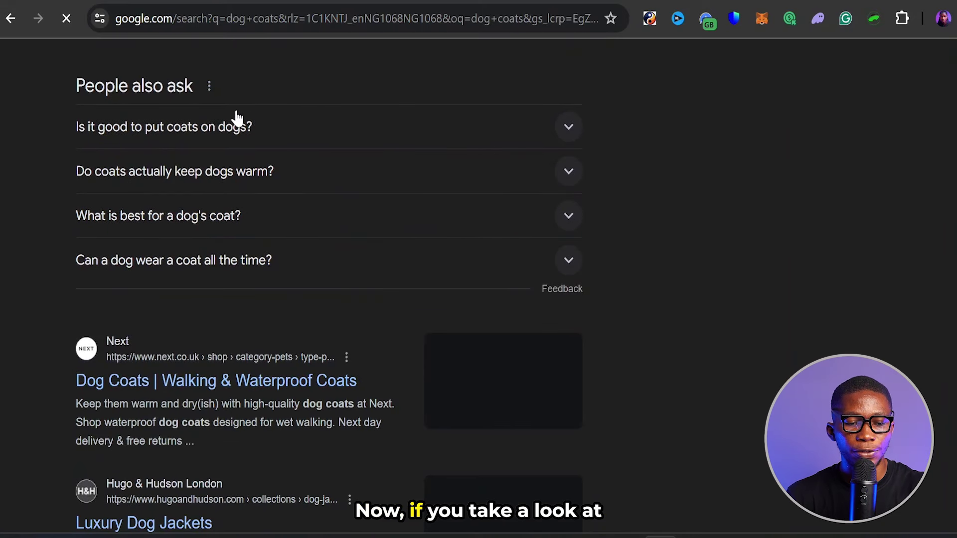
- Expand and collapse the coat-wearing and 'how cold is too cold' questions to load more People also ask entries
drag(76, 86, 198, 89)
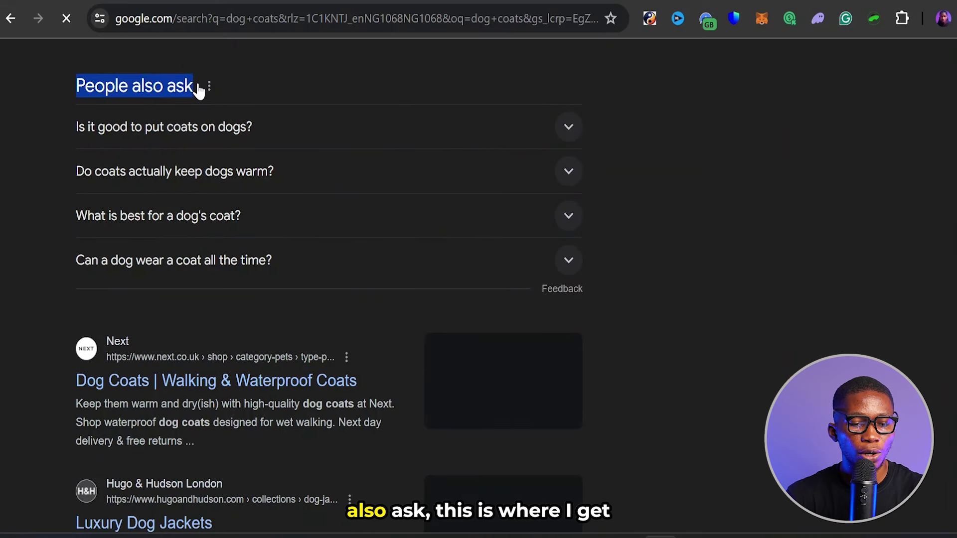
click(286, 77)
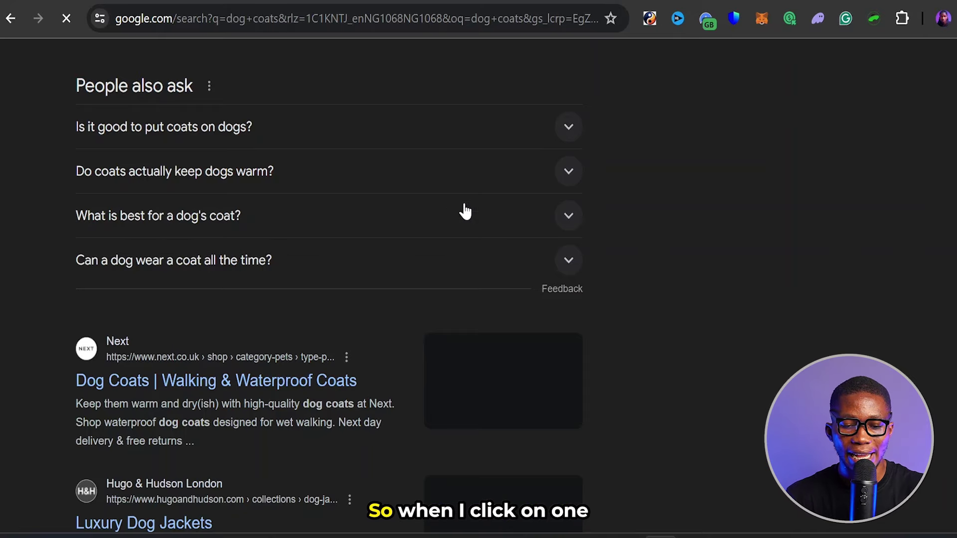
click(569, 204)
click(570, 209)
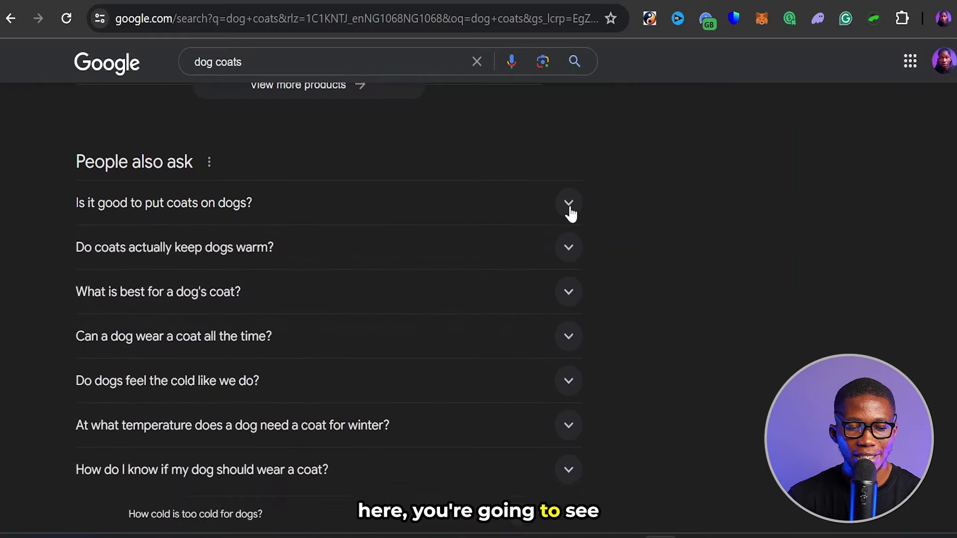
scroll(420, 355, down, 4)
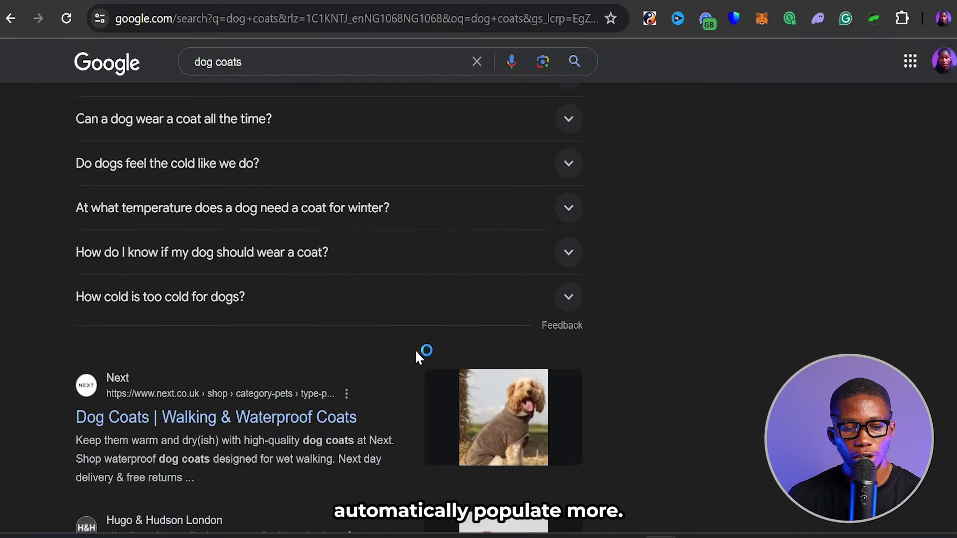
click(569, 255)
click(569, 255)
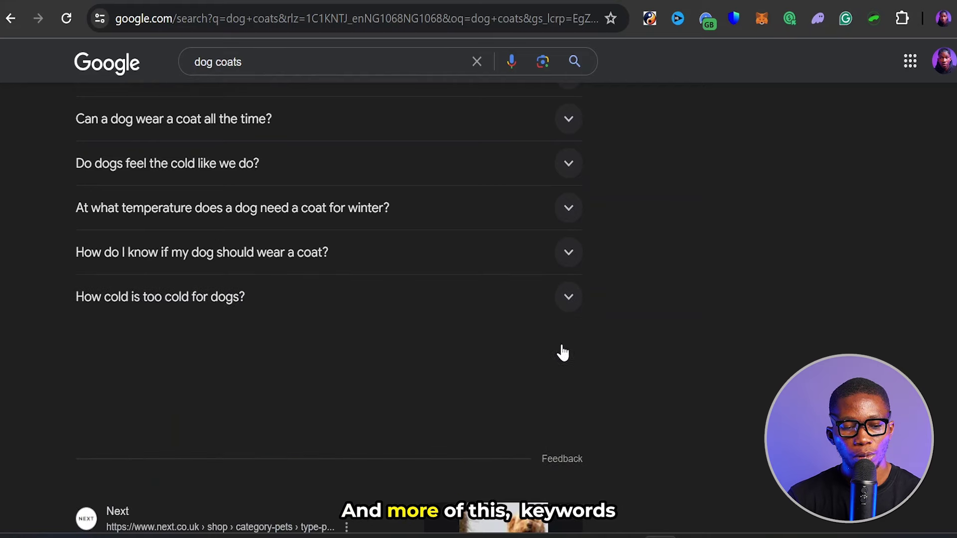
click(568, 300)
click(568, 301)
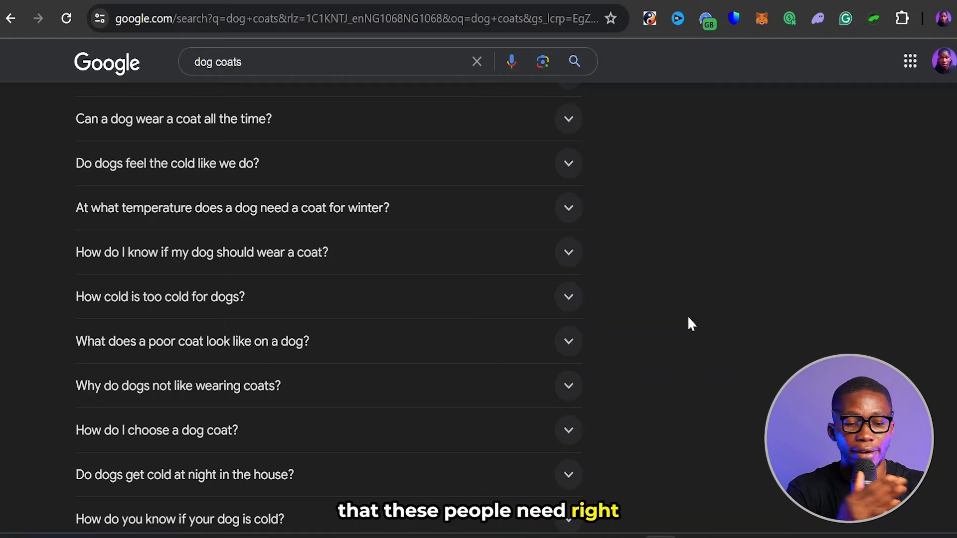
scroll(627, 243, up, 5)
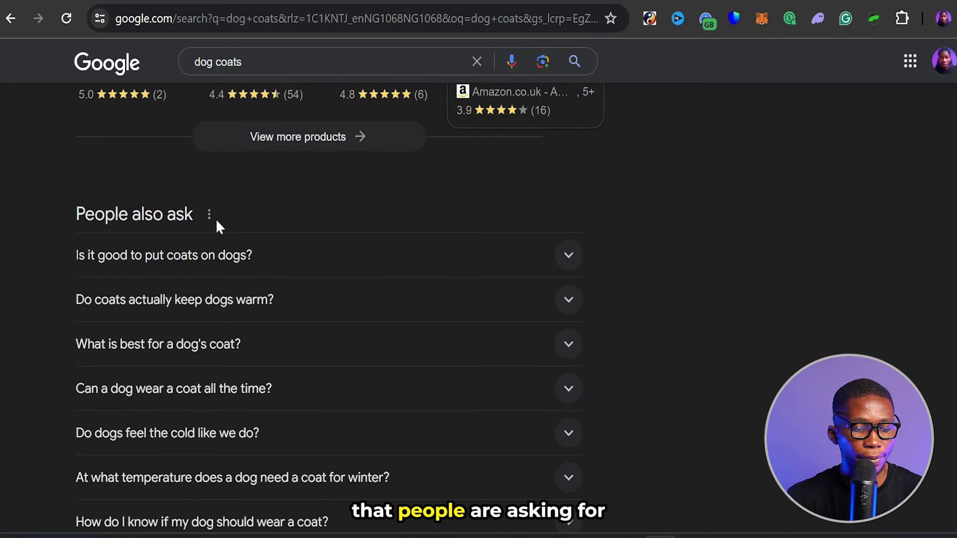
scroll(215, 222, down, 2)
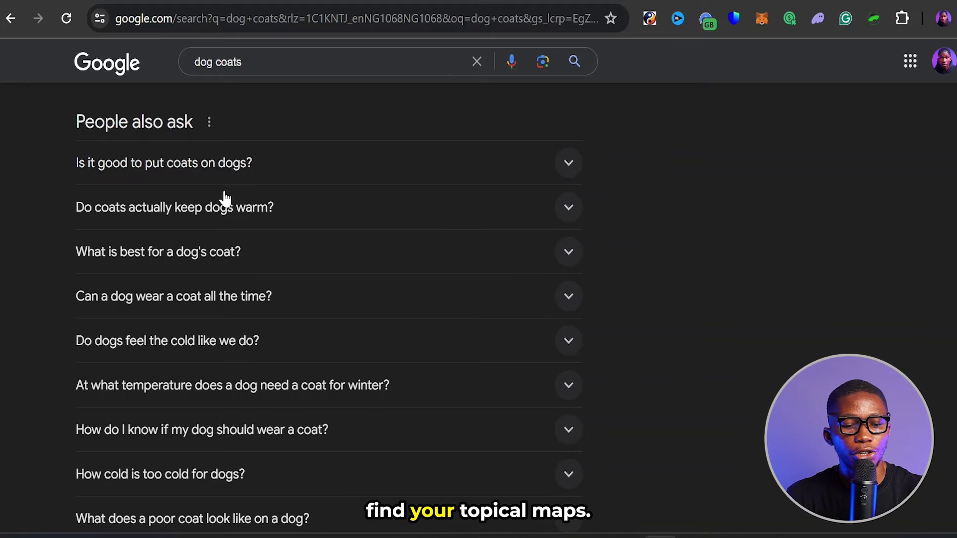
- Load more People also ask questions via the night cold, blanket, hugging and licking entries
scroll(412, 241, down, 8)
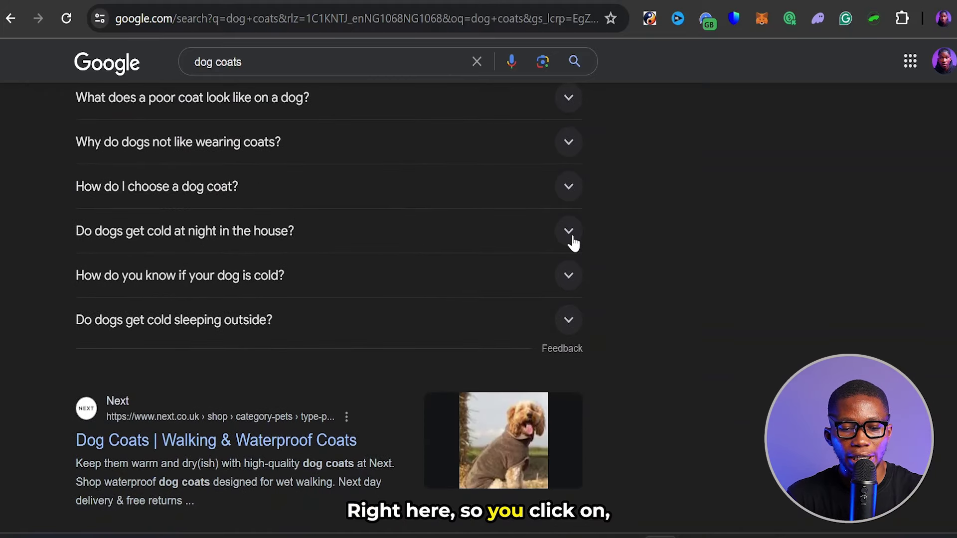
click(571, 242)
click(572, 241)
scroll(572, 241, down, 3)
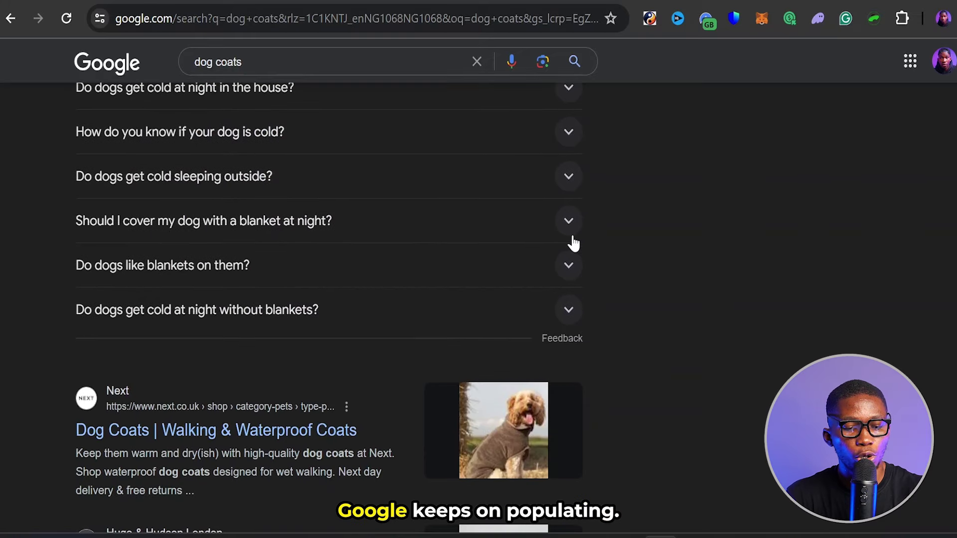
click(568, 220)
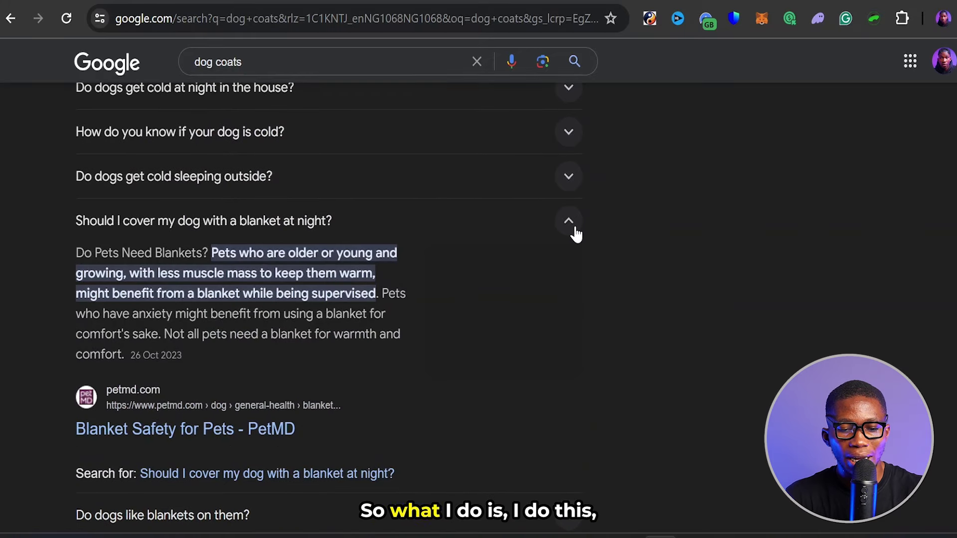
click(569, 224)
scroll(427, 230, down, 3)
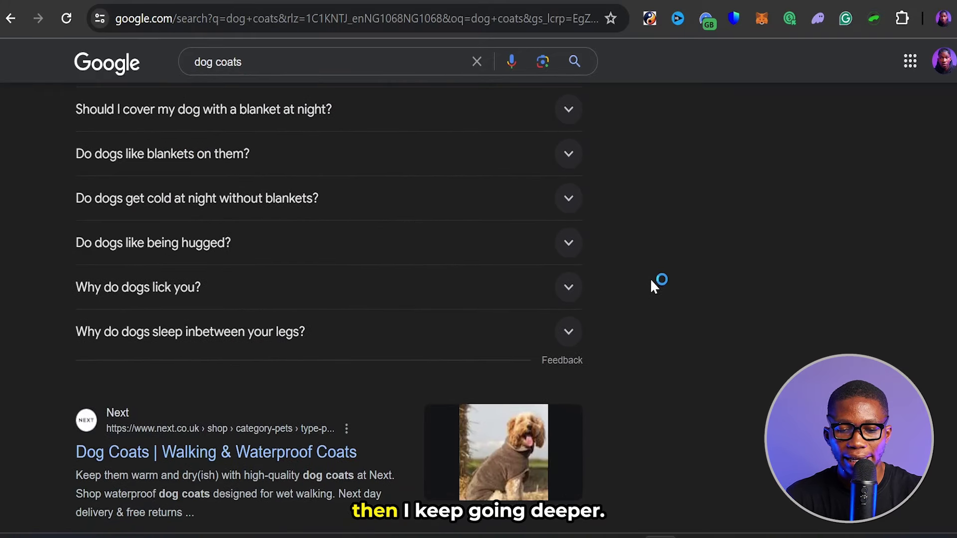
click(571, 248)
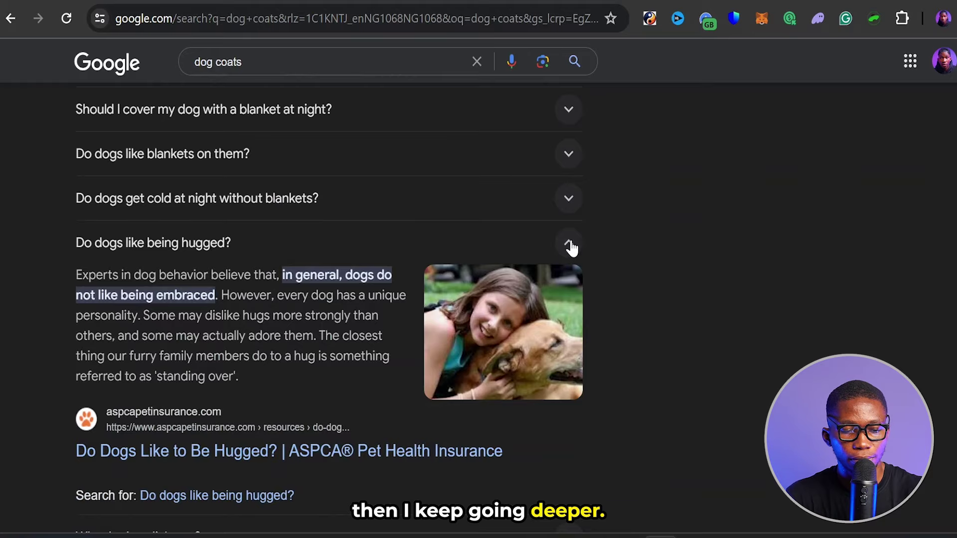
click(570, 246)
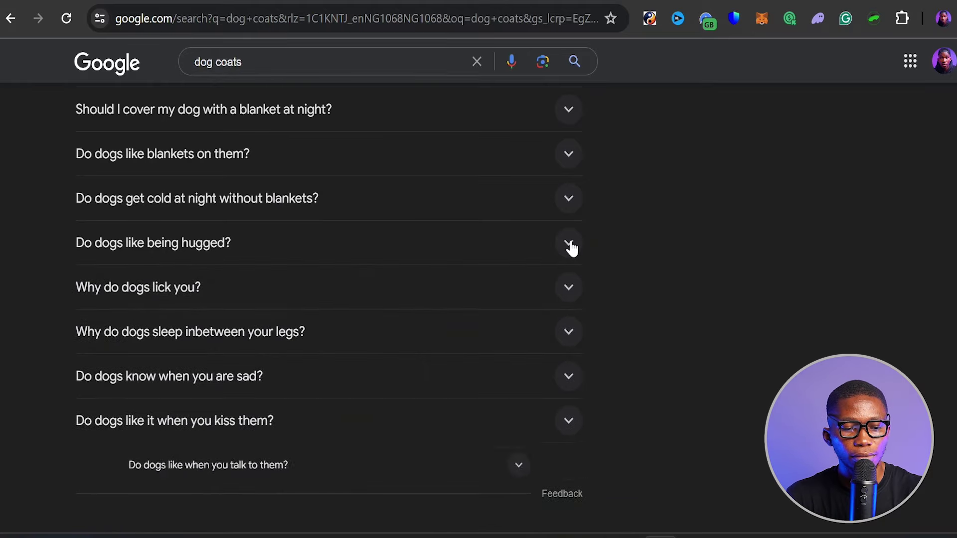
click(569, 289)
click(569, 289)
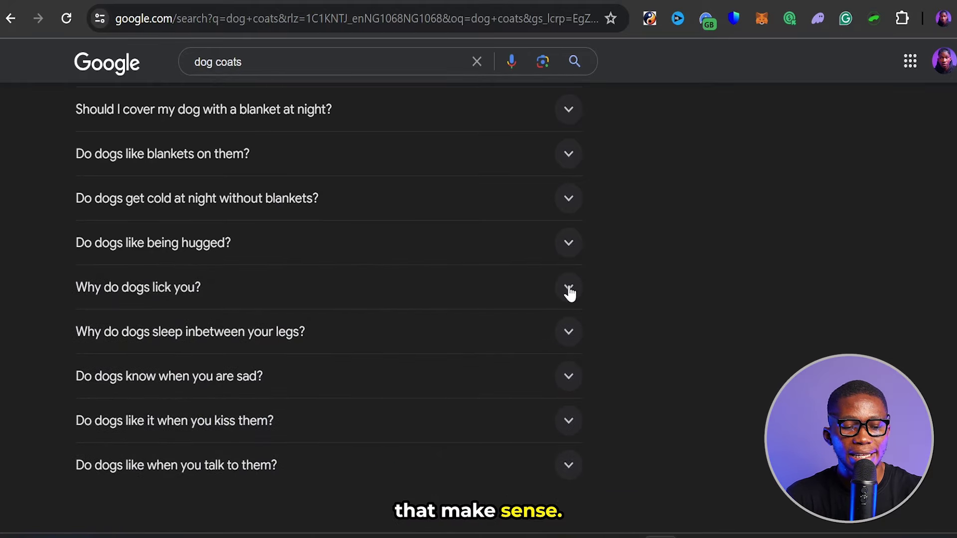
- Select the related dog questions and copy them
scroll(568, 291, up, 15)
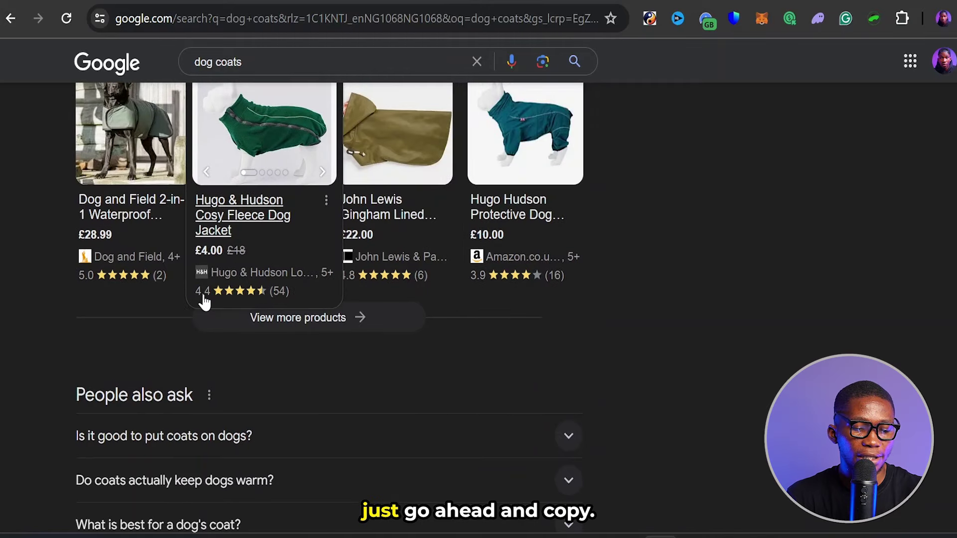
scroll(81, 328, down, 2)
drag(61, 329, 305, 335)
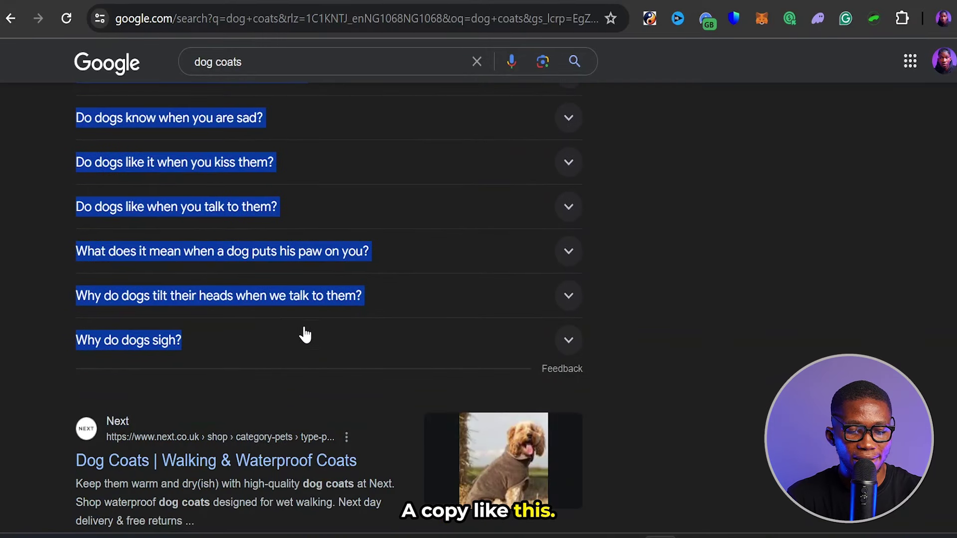
right_click(173, 299)
click(224, 314)
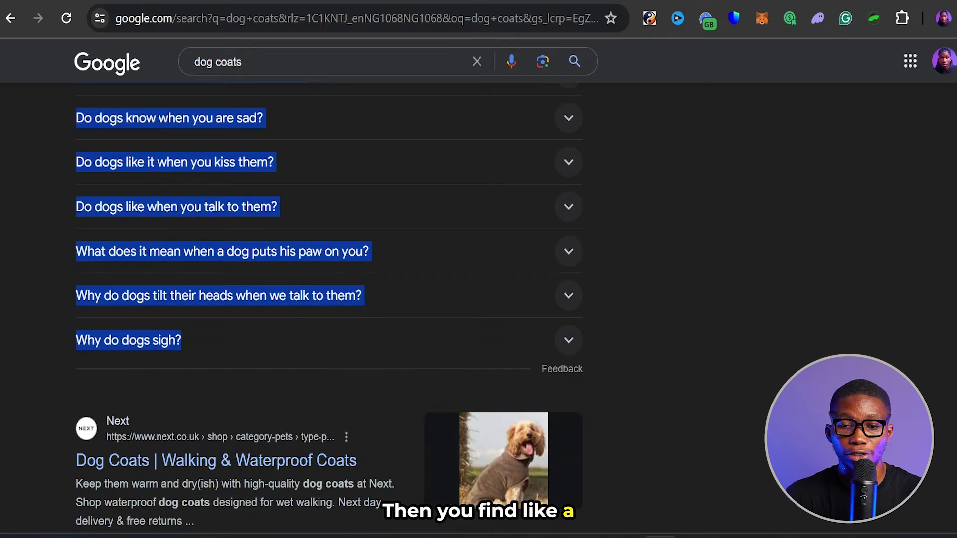
- Paste the copied questions into wordcounter.net in a new tab, giving 206 words and 922 characters
key(ctrl+t)
text(wordcounter.net)
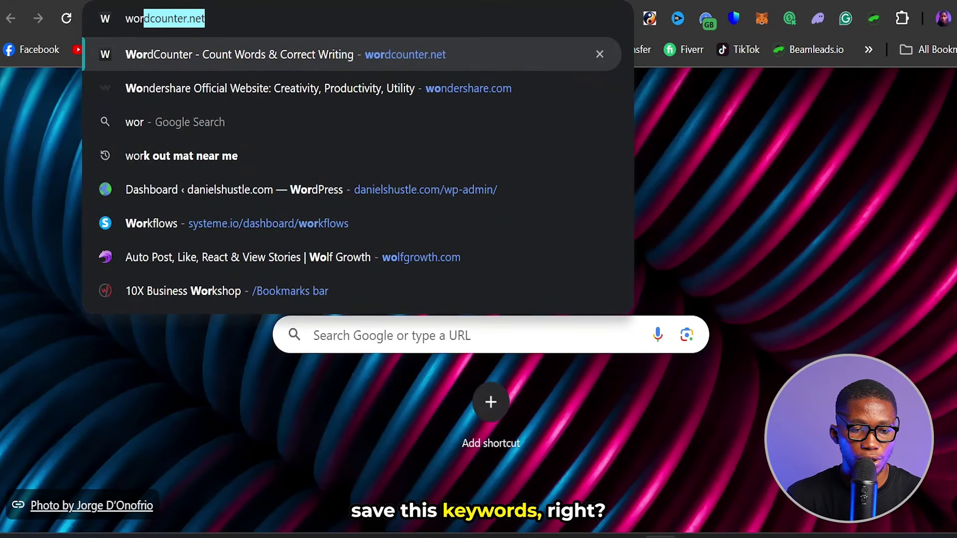
key(Return)
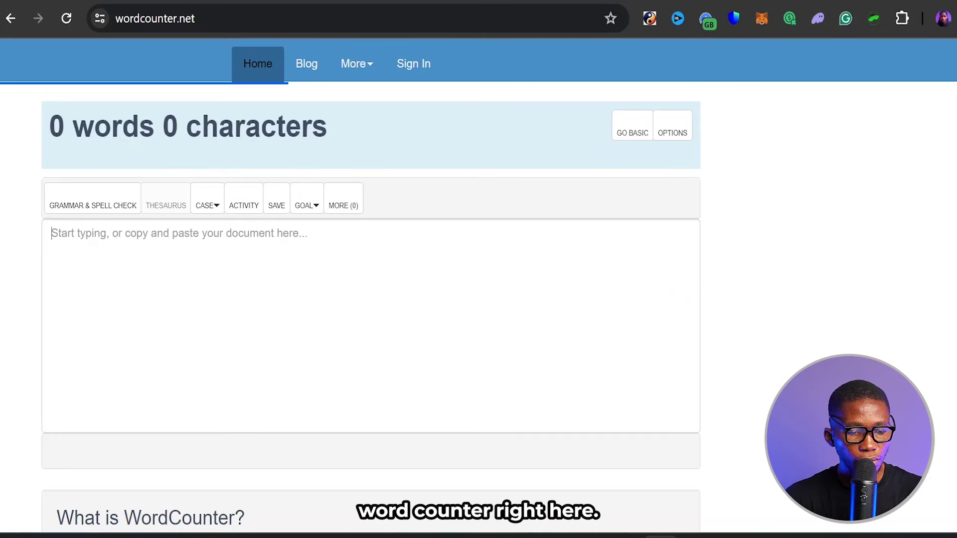
click(52, 234)
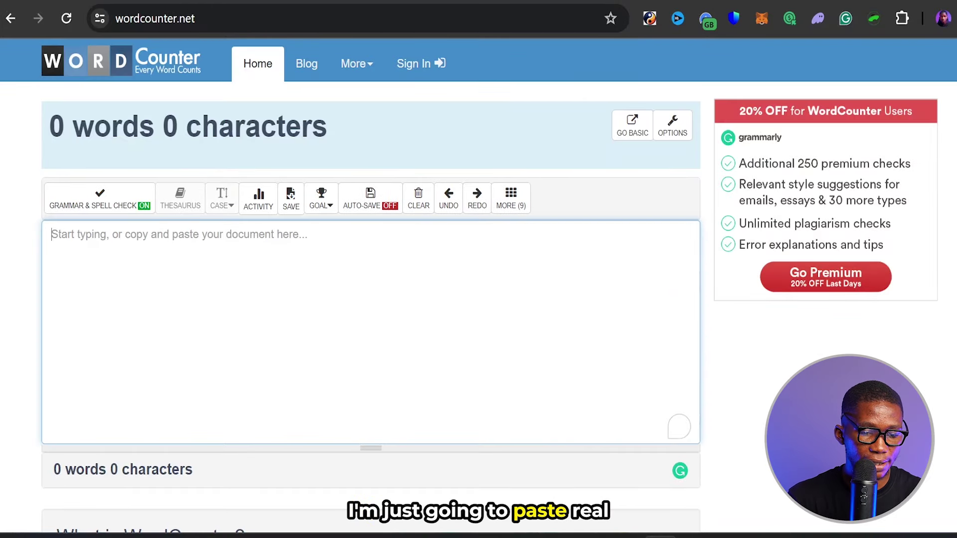
key(ctrl+v)
scroll(370, 299, down, 2)
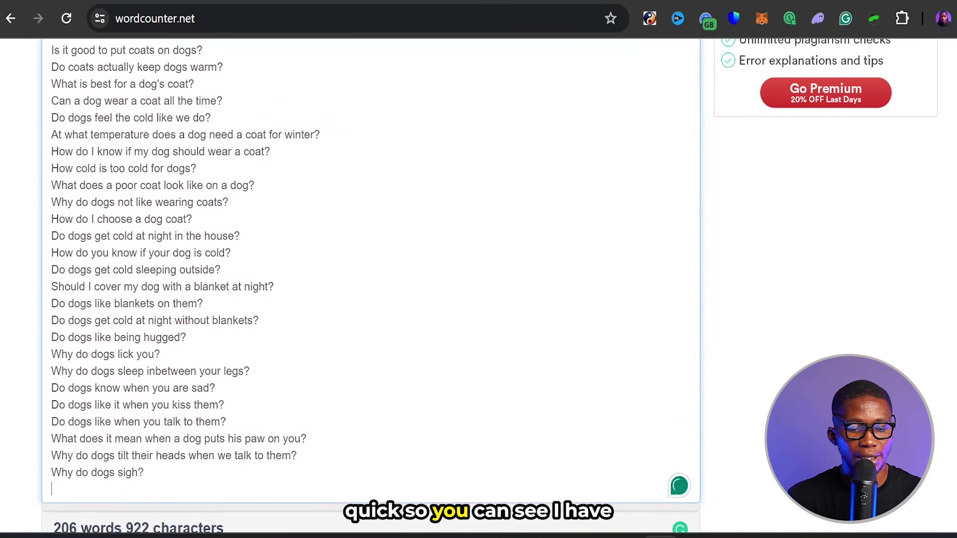
scroll(371, 299, up, 3)
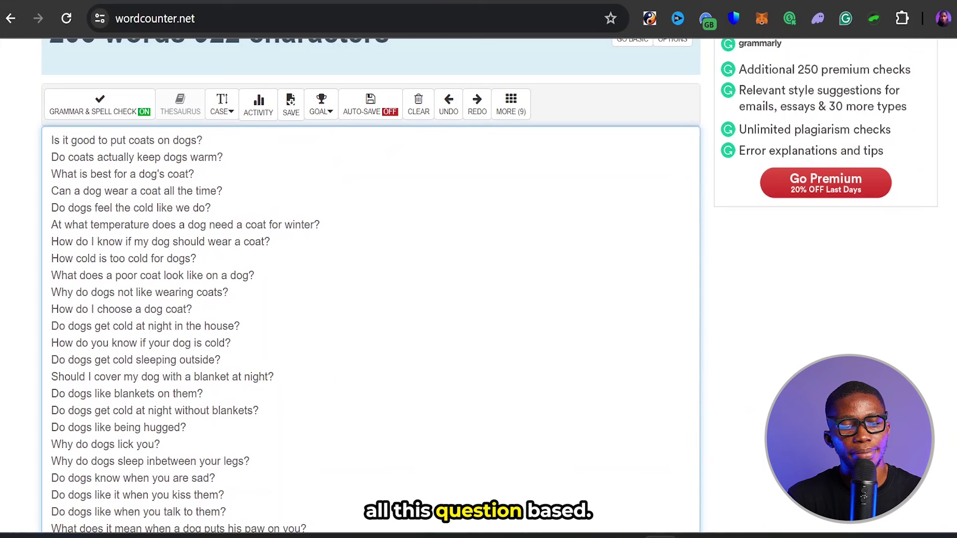
scroll(371, 299, down, 3)
scroll(370, 299, up, 3)
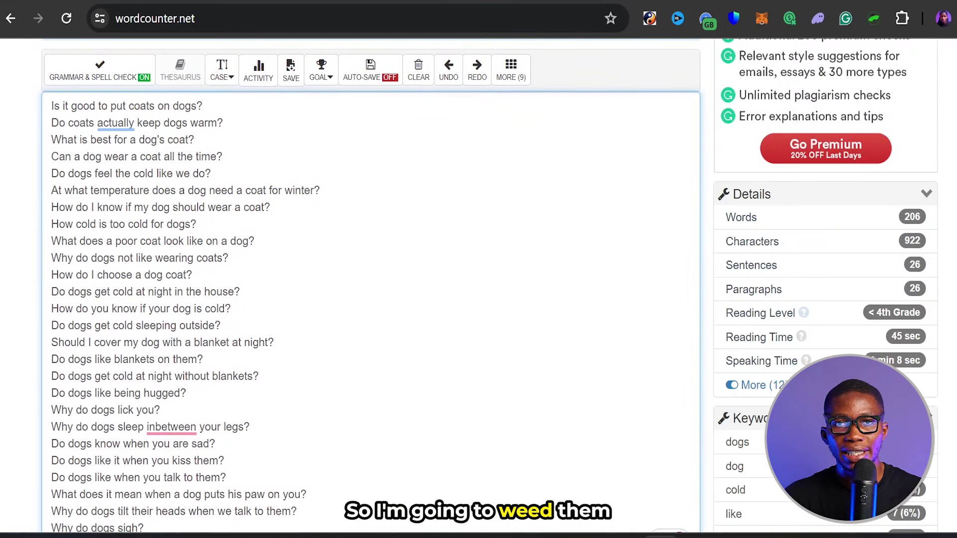
click(320, 190)
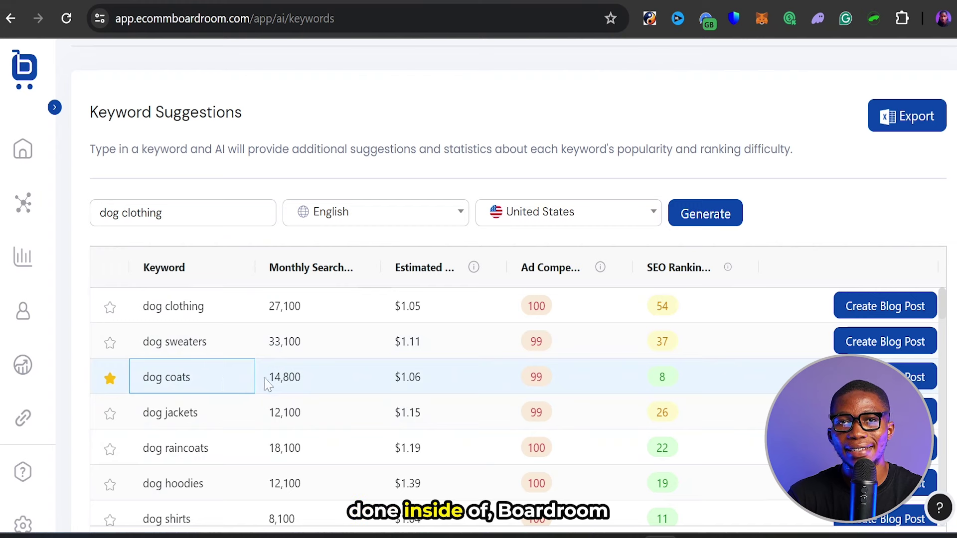
click(230, 379)
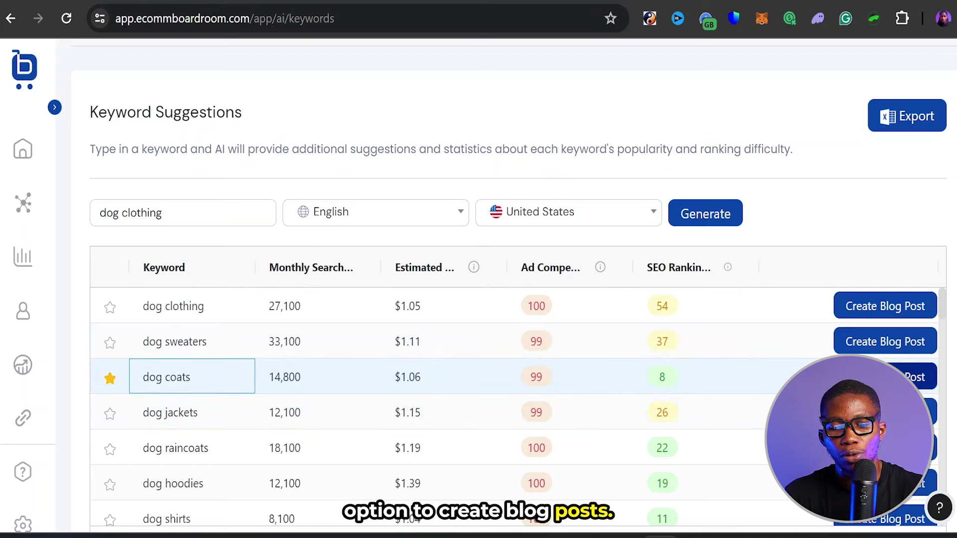
- Start a blog post for 'dog coats' and review the Topic, Title, Keyword and Word count fields
click(916, 376)
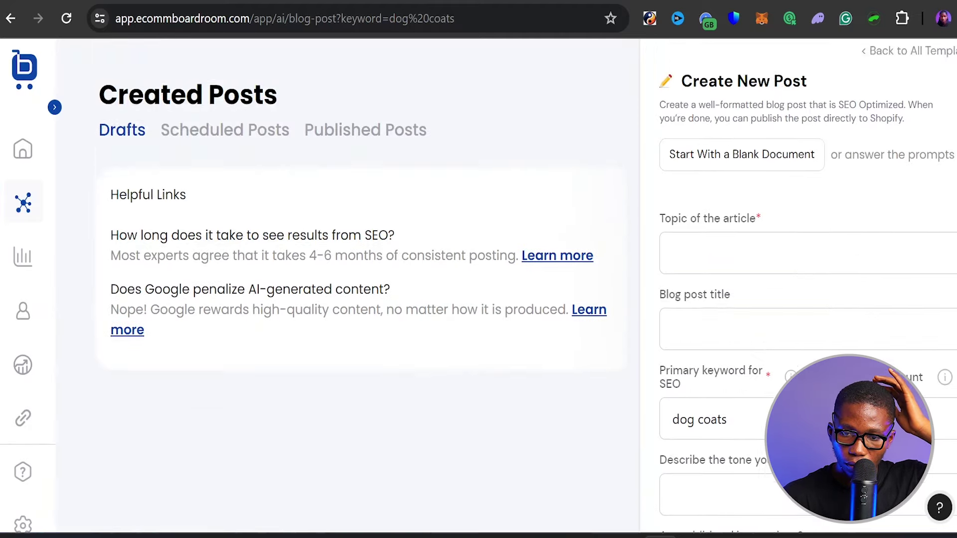
scroll(526, 285, down, 1)
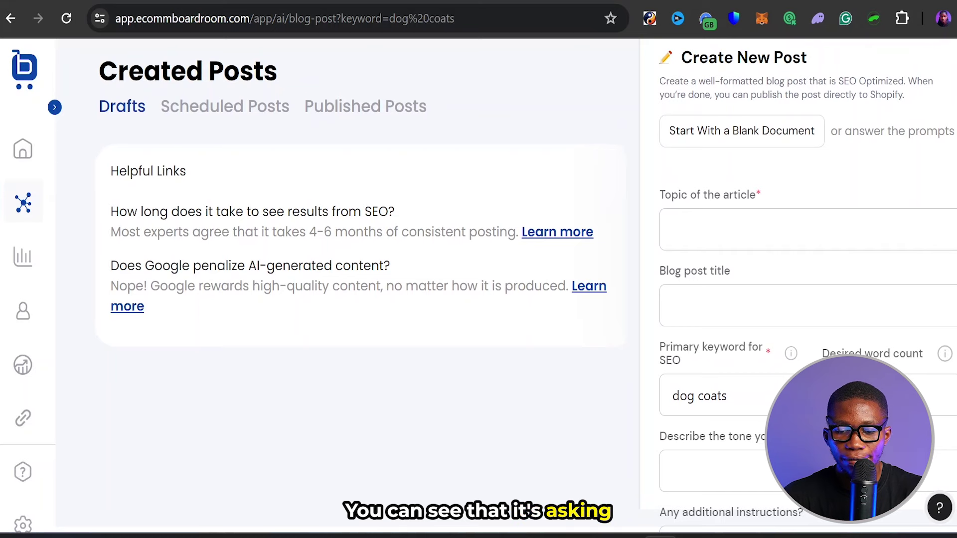
click(673, 230)
click(672, 305)
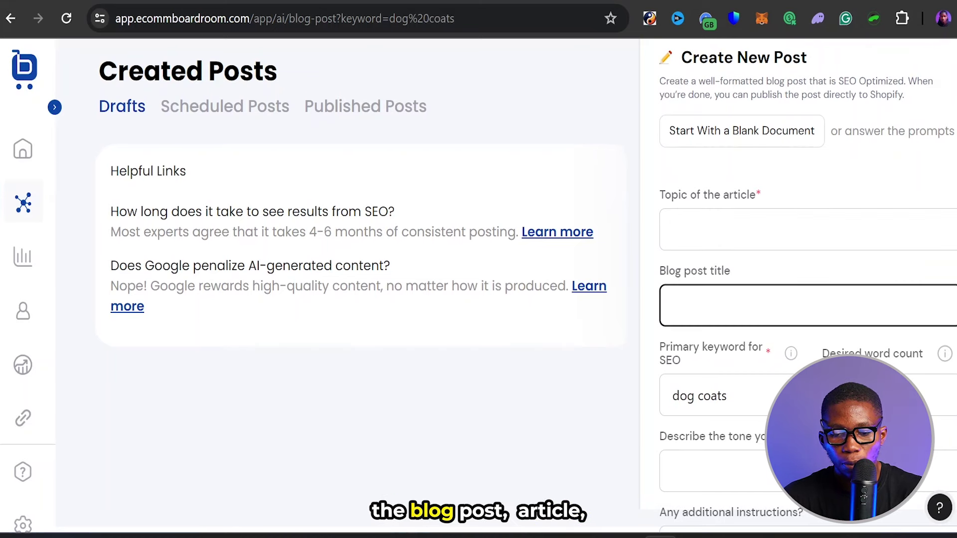
scroll(498, 284, down, 2)
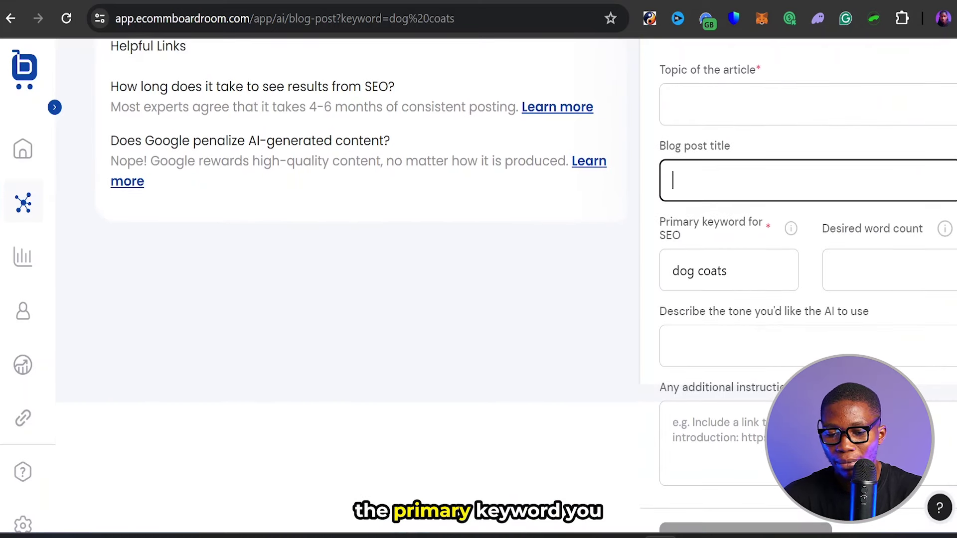
drag(659, 222, 690, 240)
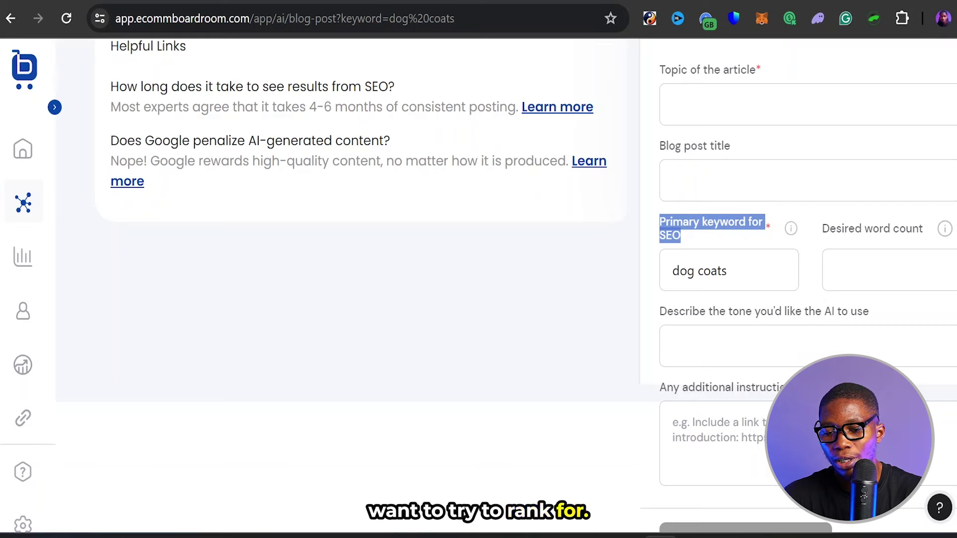
drag(822, 229, 890, 228)
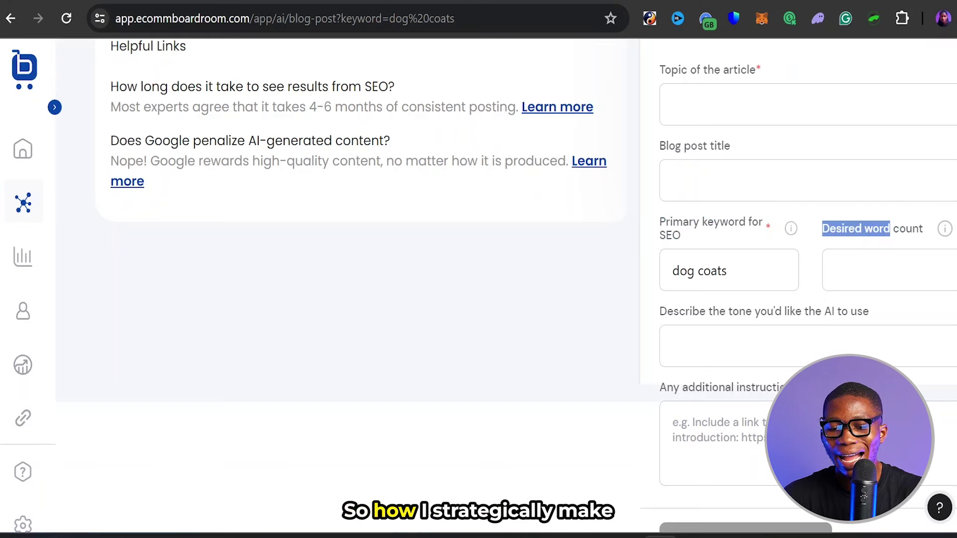
click(816, 224)
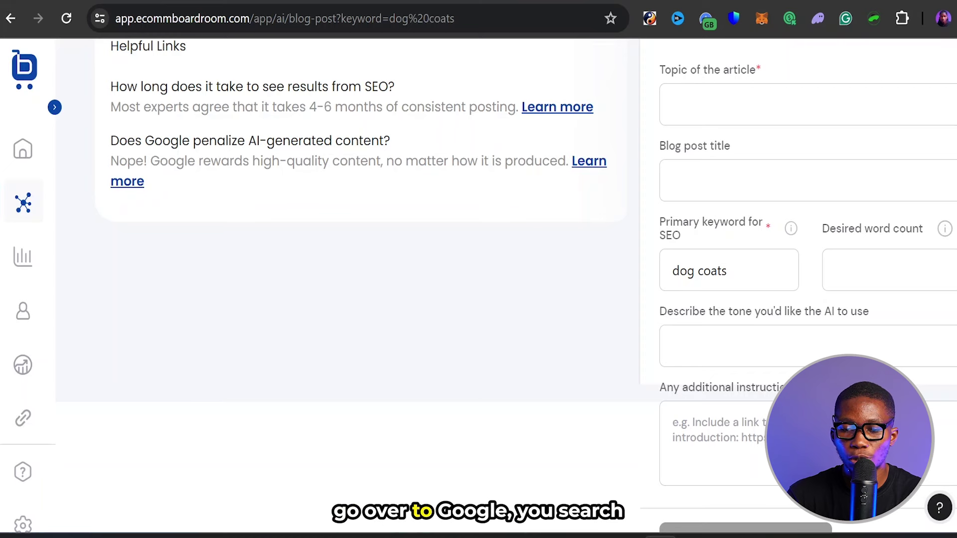
key(ctrl+t)
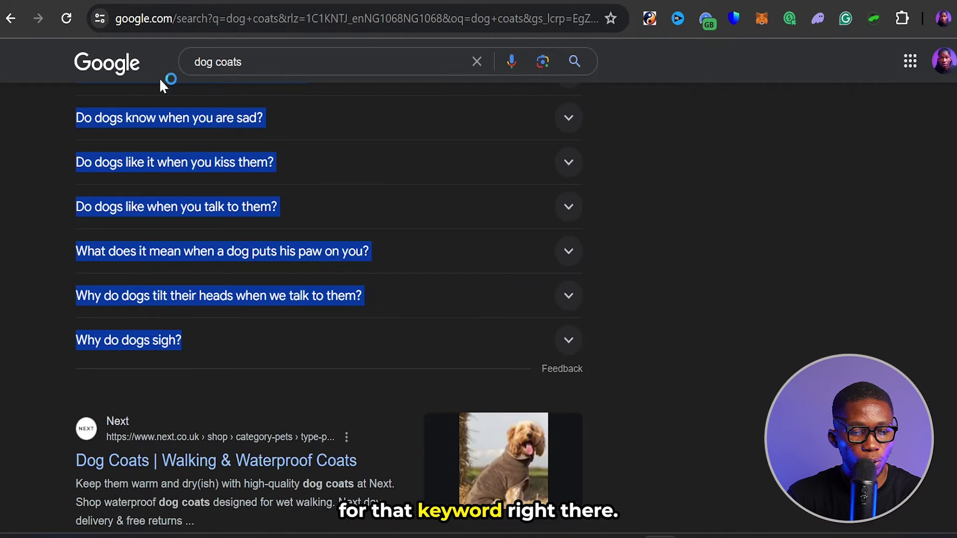
- Open the Pets at Home, Ruffwear and DOGHOUSE results in new tabs and view Pets at Home
scroll(761, 178, up, 15)
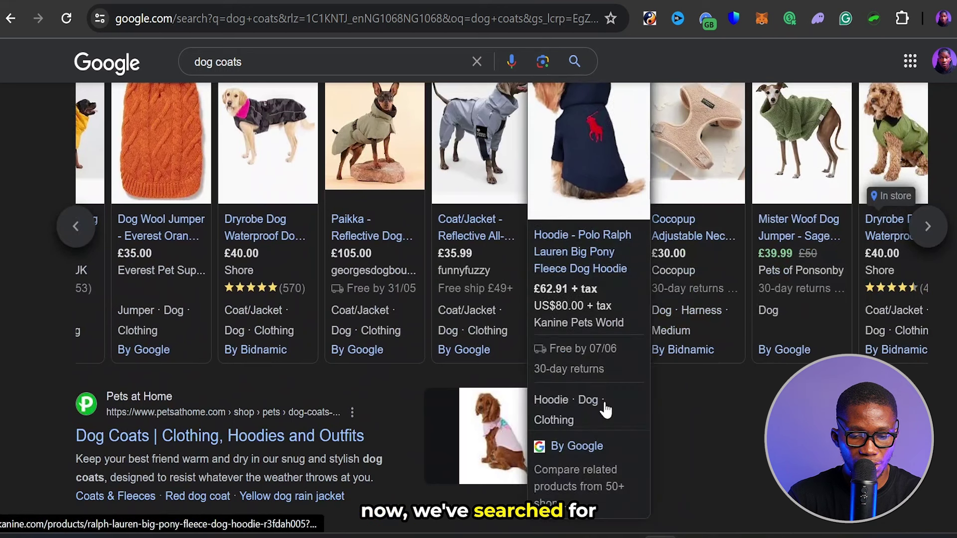
scroll(662, 423, down, 3)
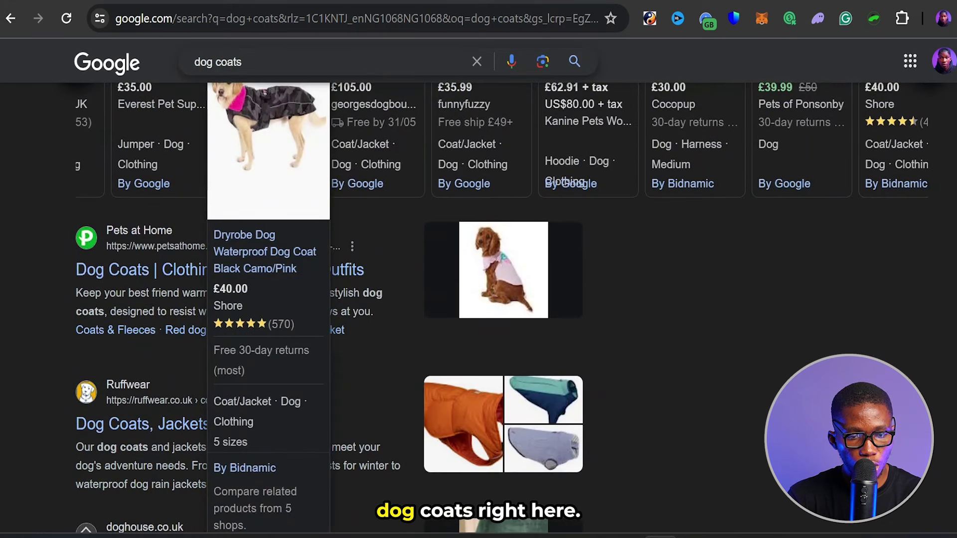
scroll(627, 314, down, 1)
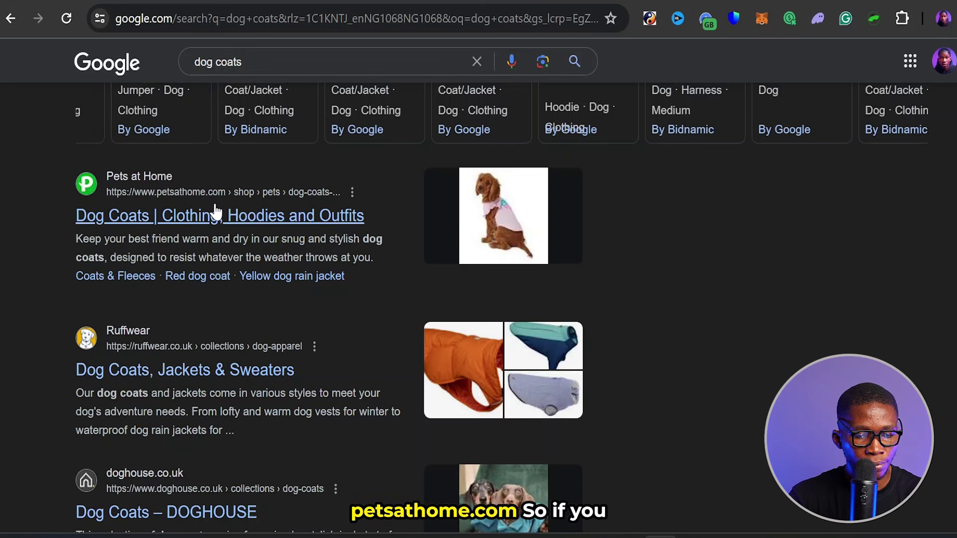
right_click(132, 215)
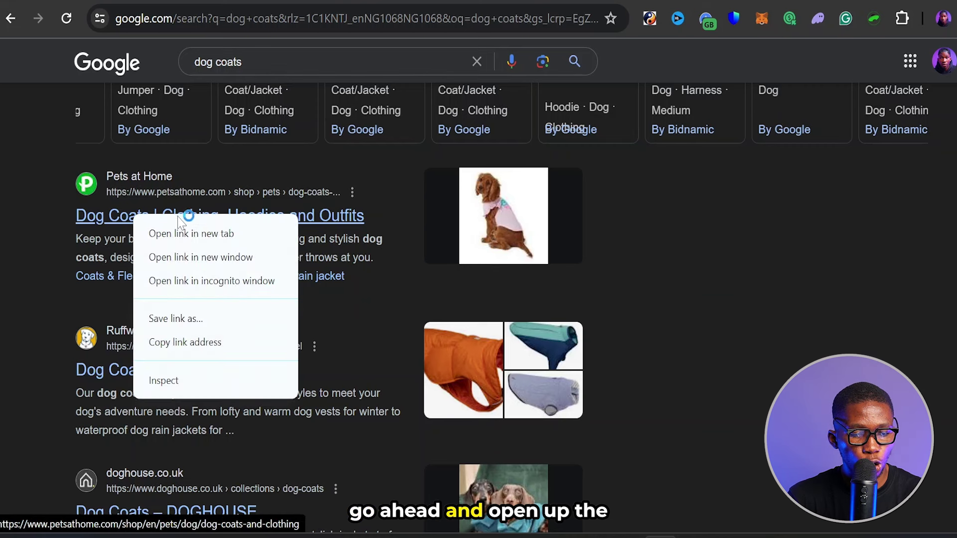
click(185, 233)
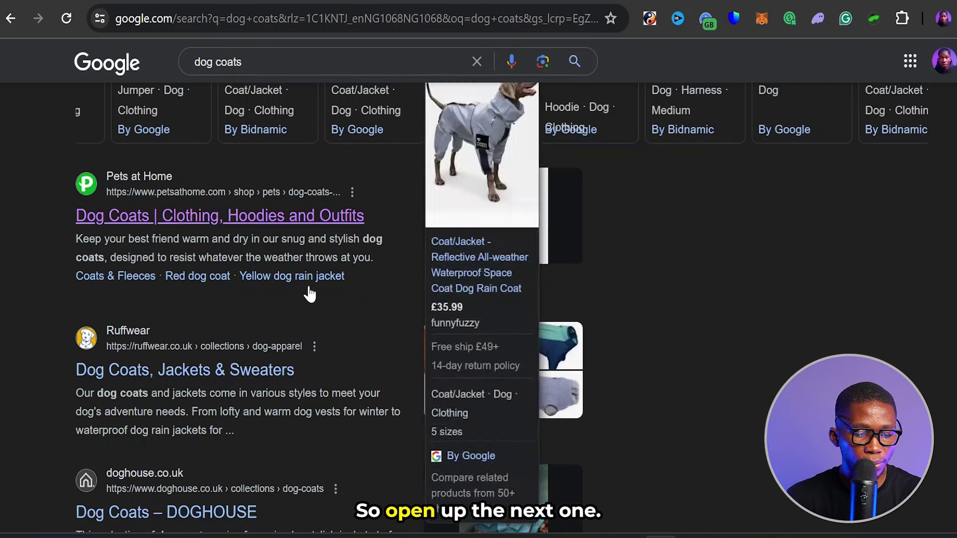
right_click(135, 373)
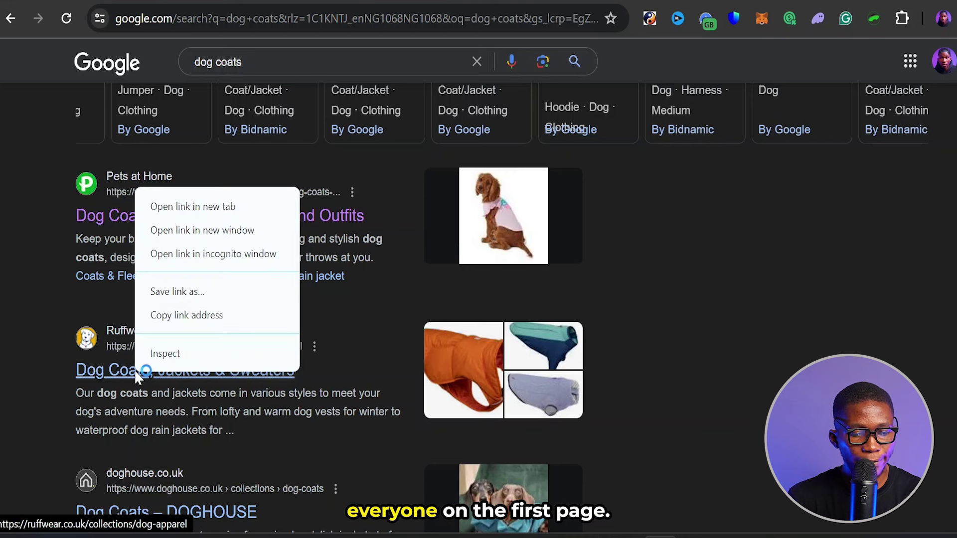
click(192, 207)
scroll(188, 212, down, 3)
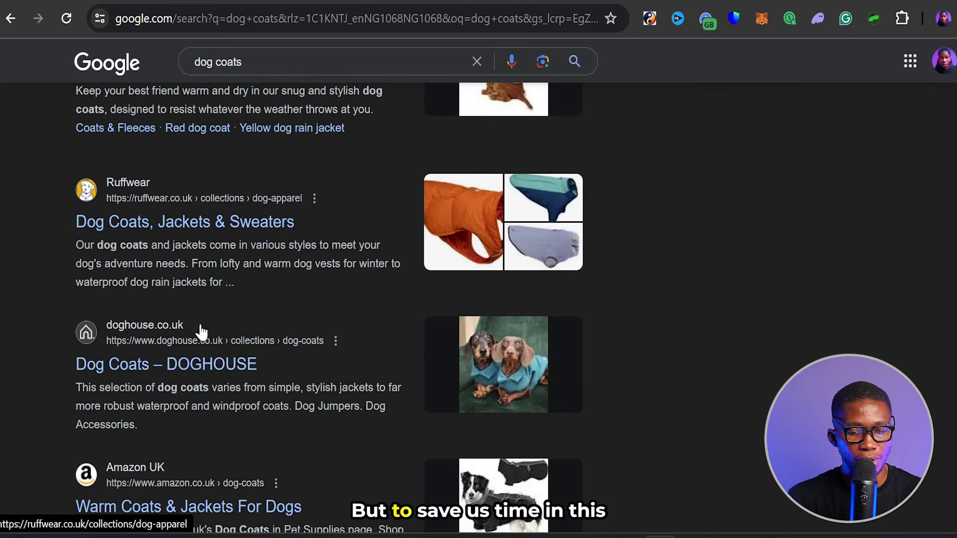
right_click(128, 371)
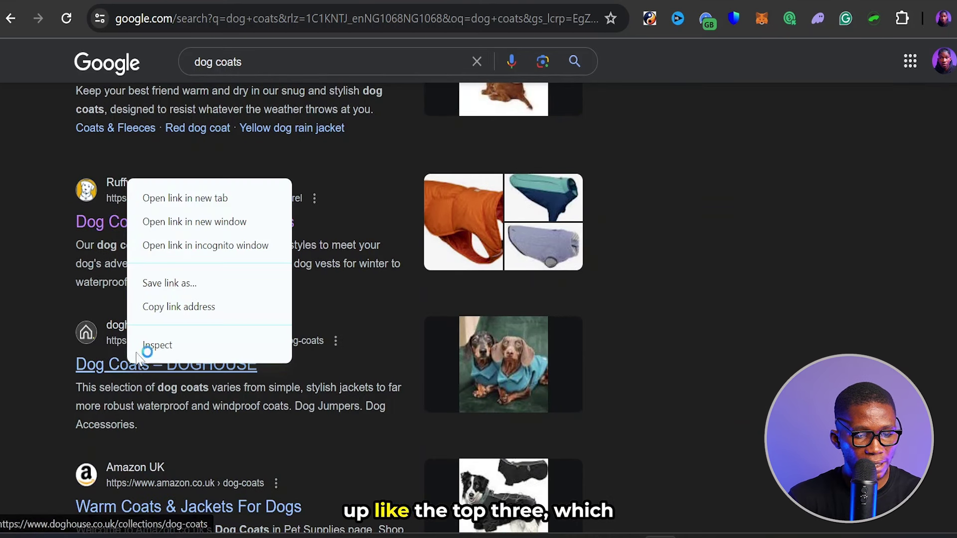
click(200, 196)
click(613, 5)
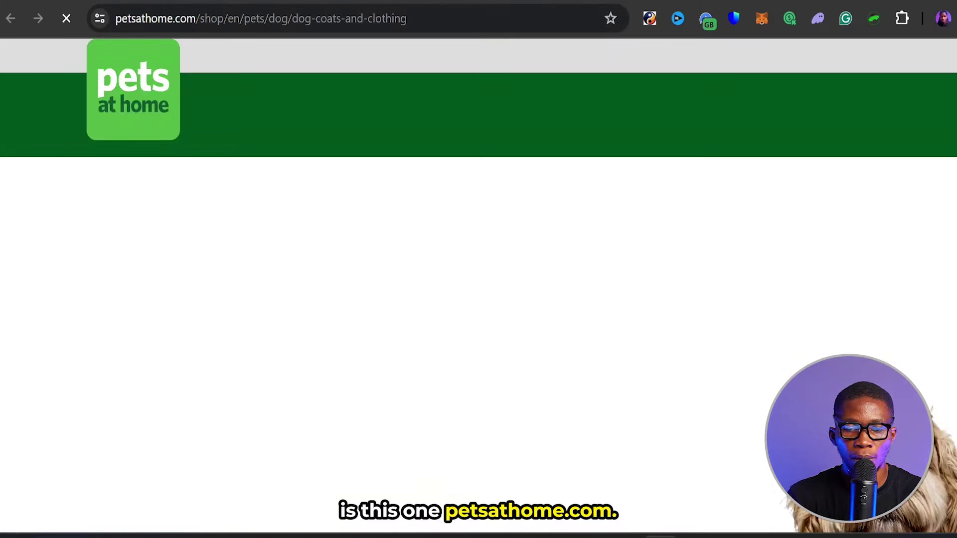
- Glance at the Ruffwear and DOGHOUSE tabs, then pass Pets at Home's human verification check
key(ctrl+Tab)
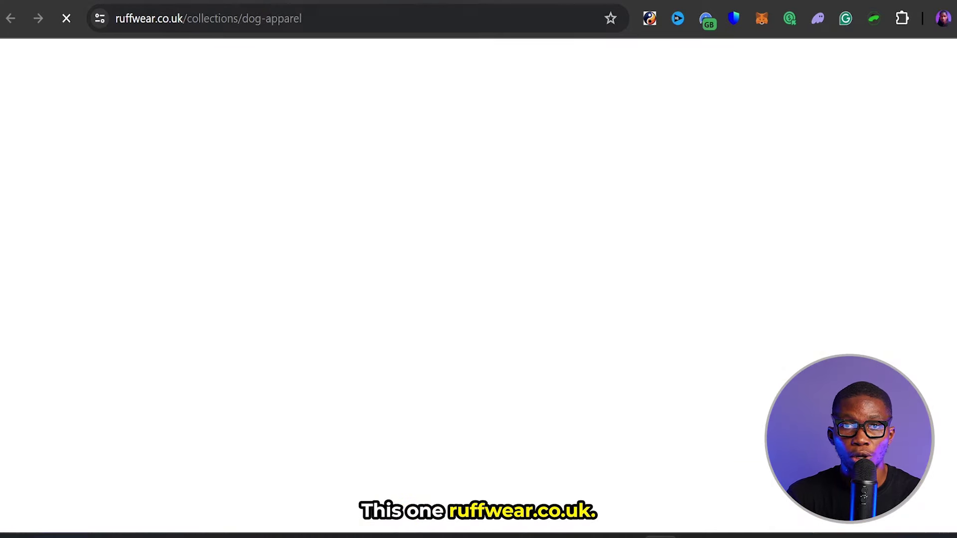
key(ctrl+Tab)
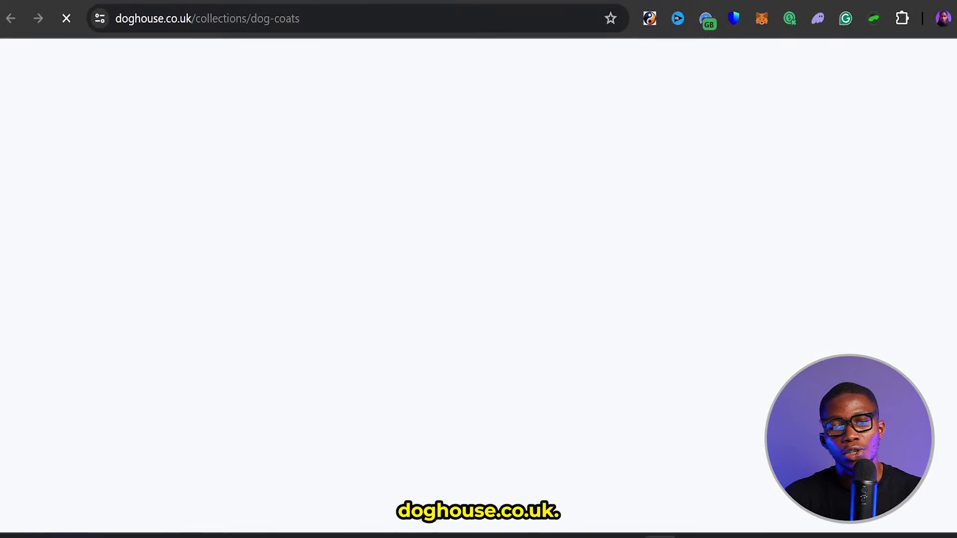
click(612, 3)
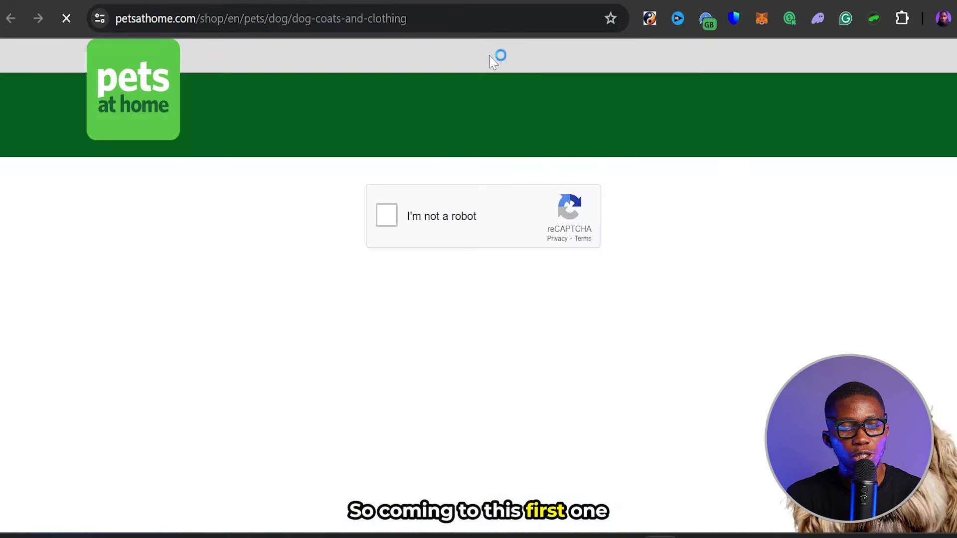
click(387, 216)
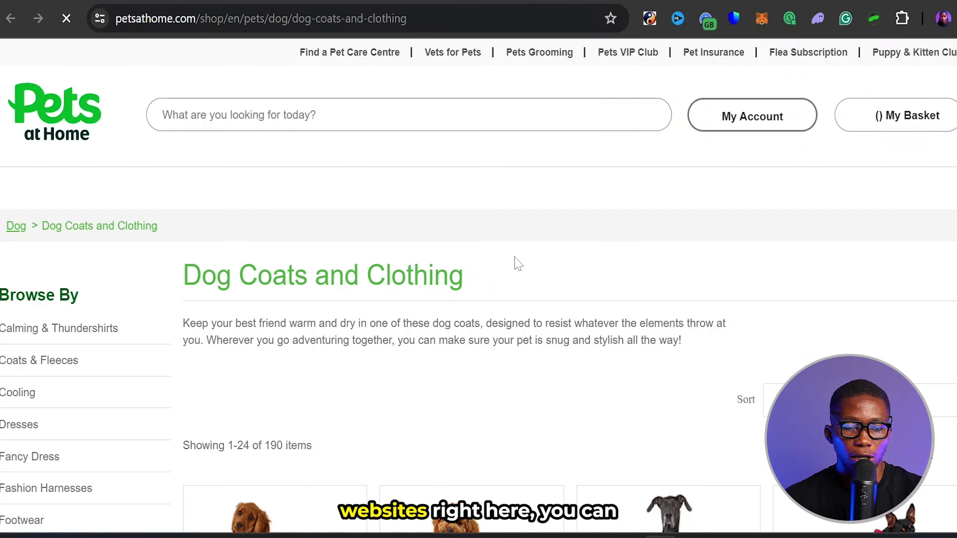
- Browse the 190-item Dog Coats and Clothing listing to the footer and back to its heading
scroll(518, 263, down, 8)
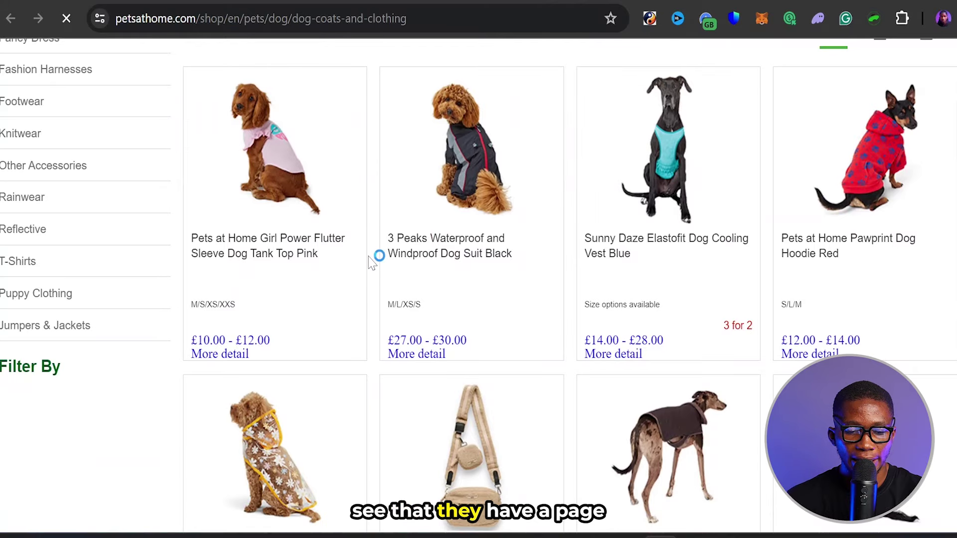
scroll(369, 259, down, 7)
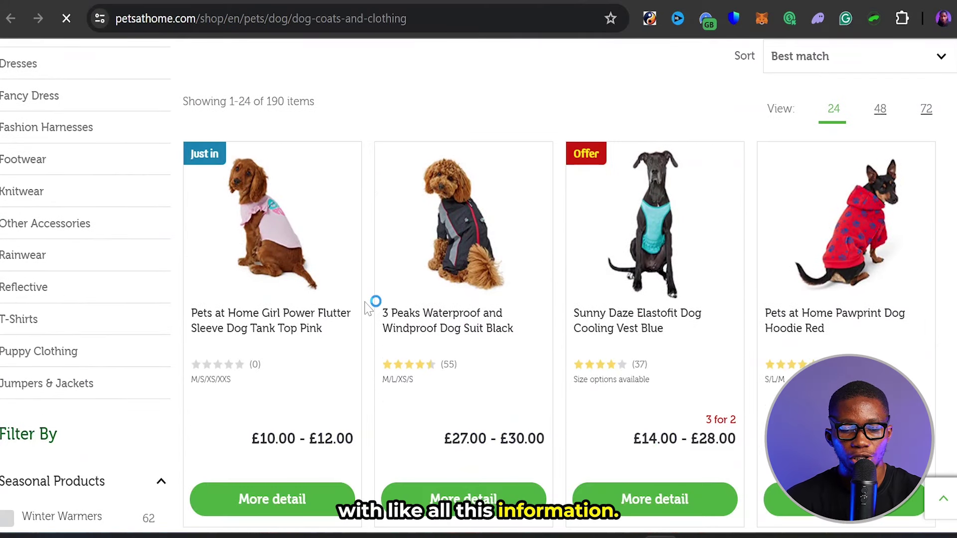
scroll(368, 308, down, 13)
scroll(368, 308, down, 2)
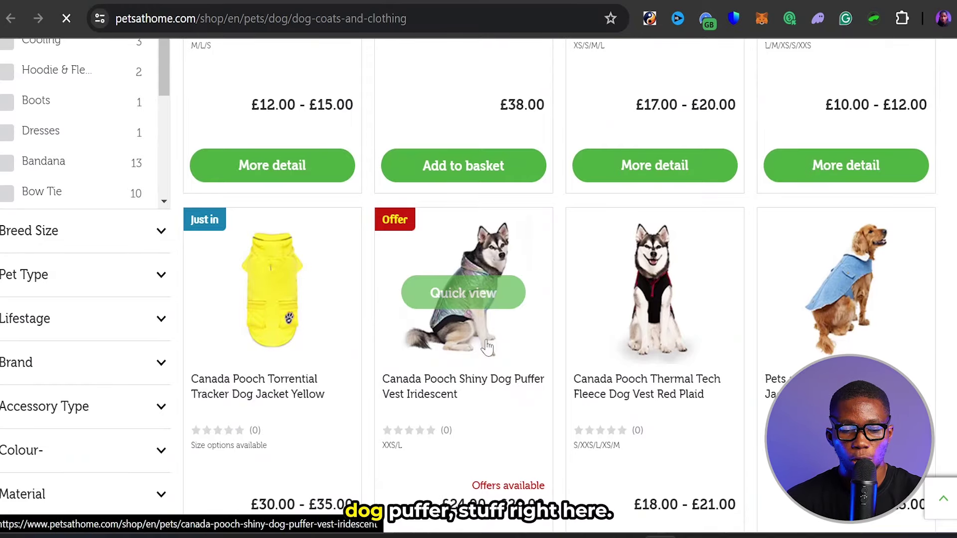
scroll(367, 326, down, 5)
scroll(368, 329, down, 20)
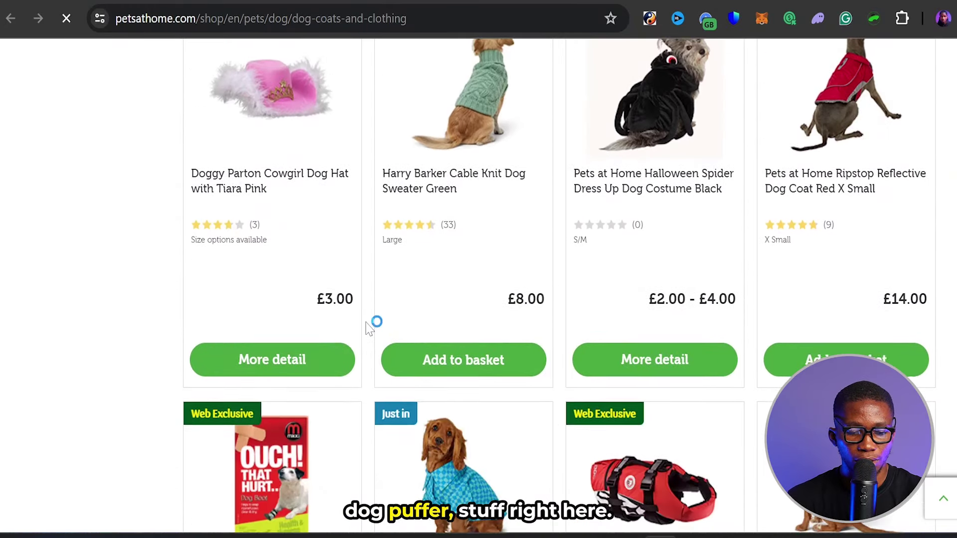
scroll(368, 329, down, 8)
scroll(368, 329, up, 20)
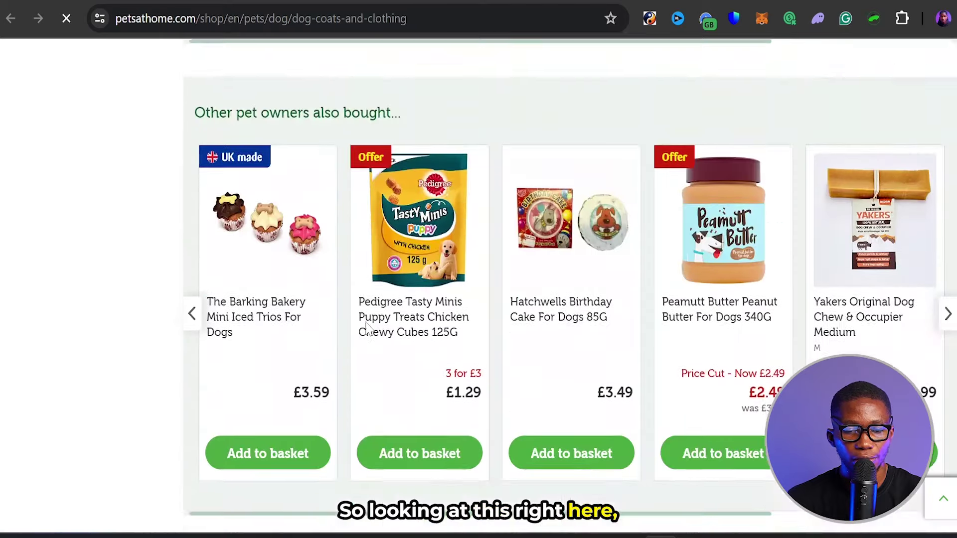
scroll(367, 329, up, 6)
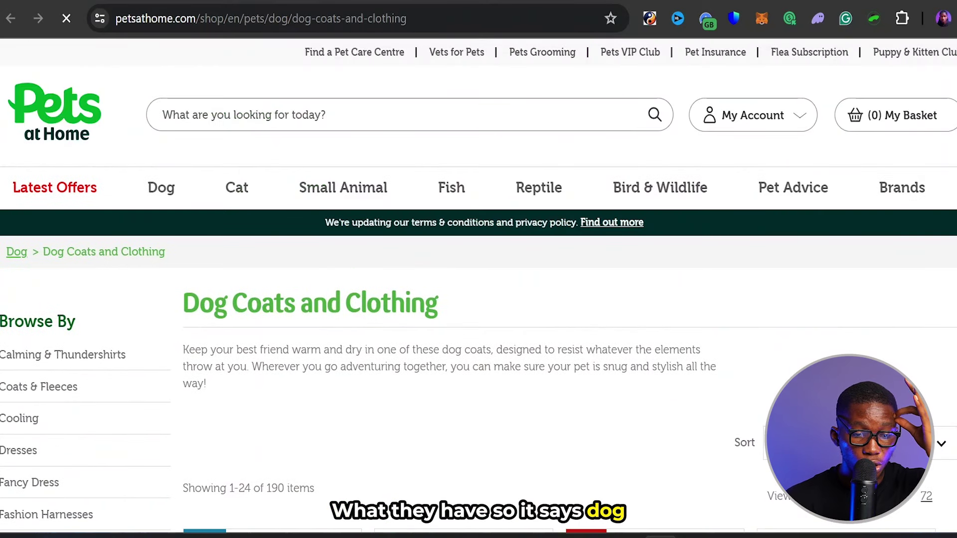
drag(183, 303, 455, 307)
click(455, 308)
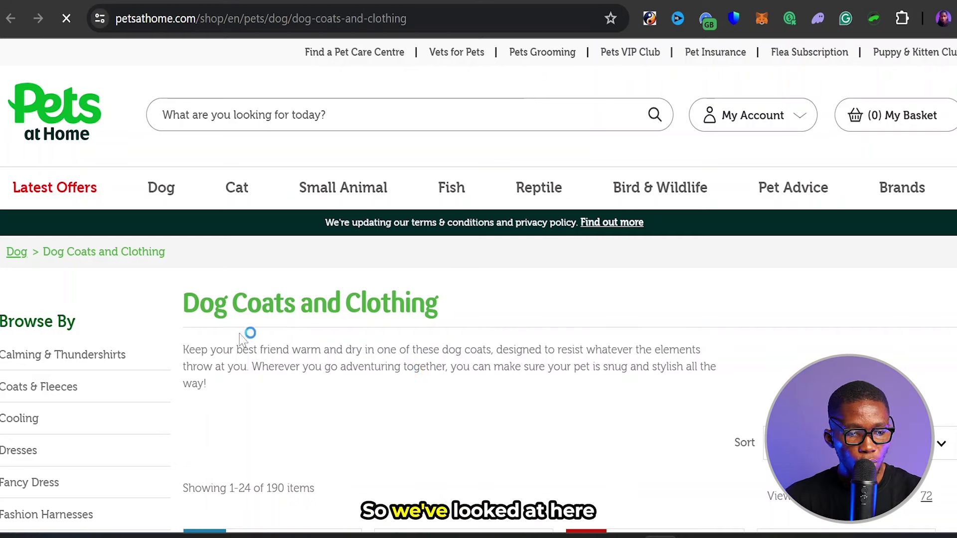
drag(182, 308, 466, 305)
click(178, 311)
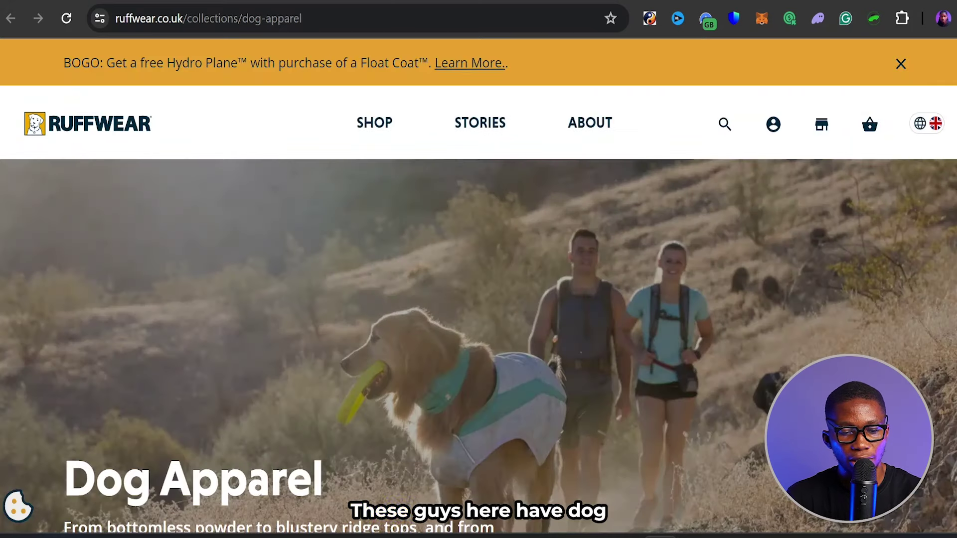
- Read and close Ruffwear's FAQ answers on needing coats, best coats, winter breeds and warmest coat
scroll(357, 299, down, 10)
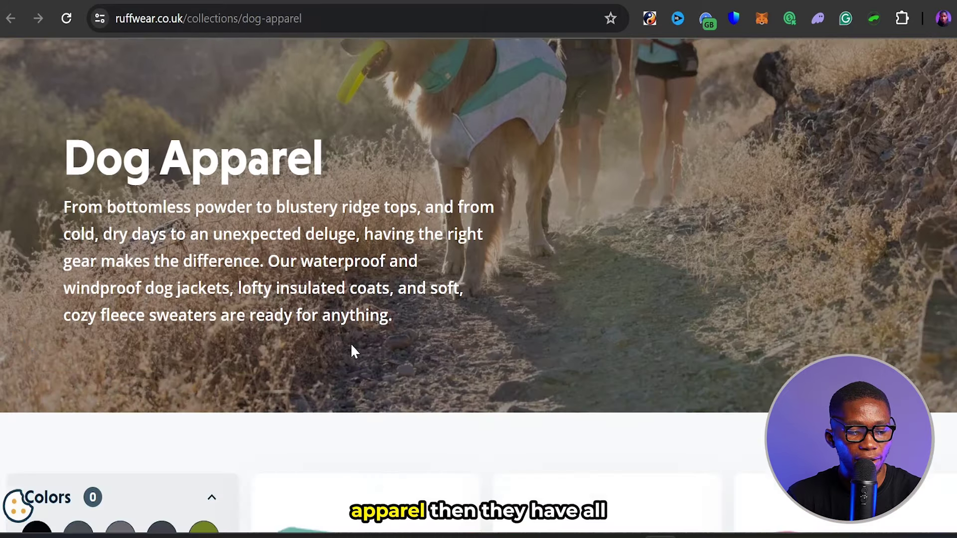
scroll(351, 352, down, 20)
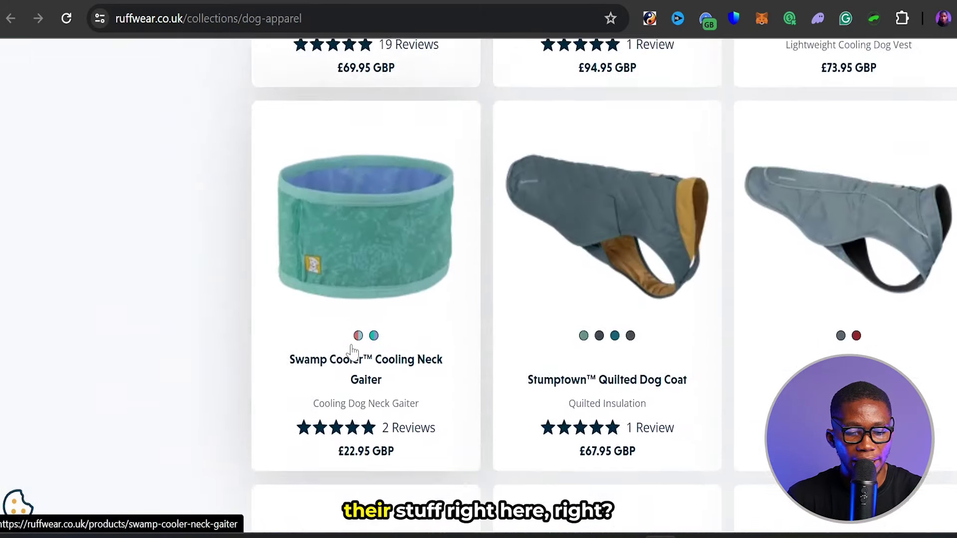
scroll(352, 352, down, 10)
scroll(351, 352, up, 8)
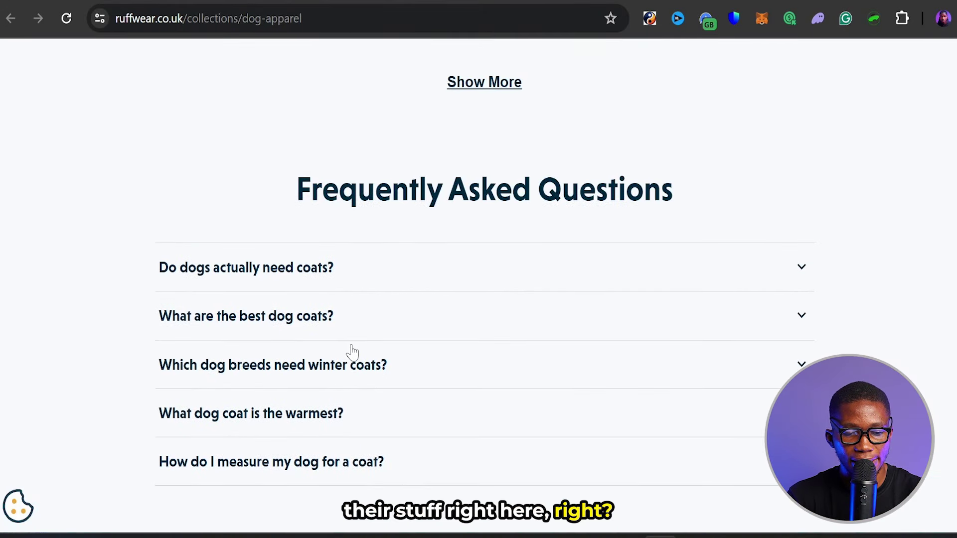
scroll(353, 352, down, 3)
click(384, 124)
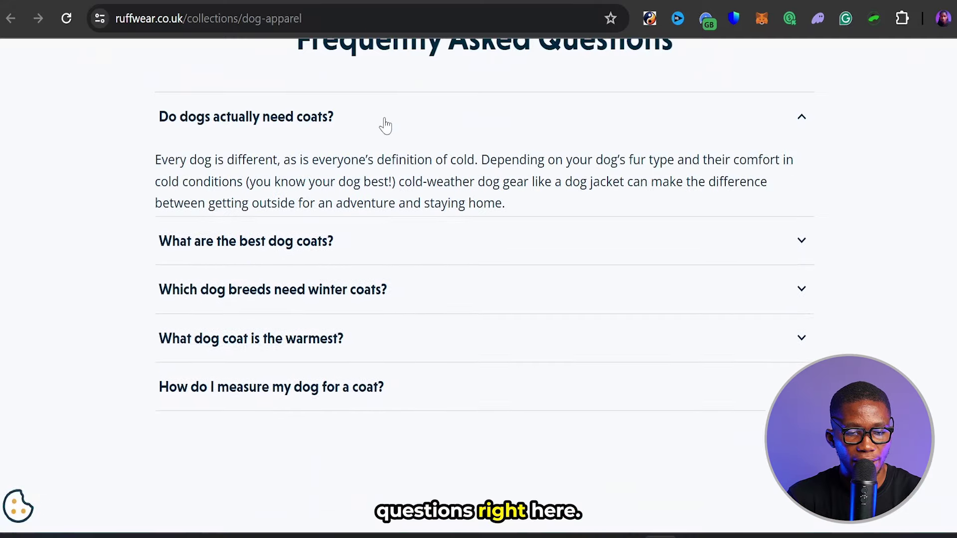
click(384, 124)
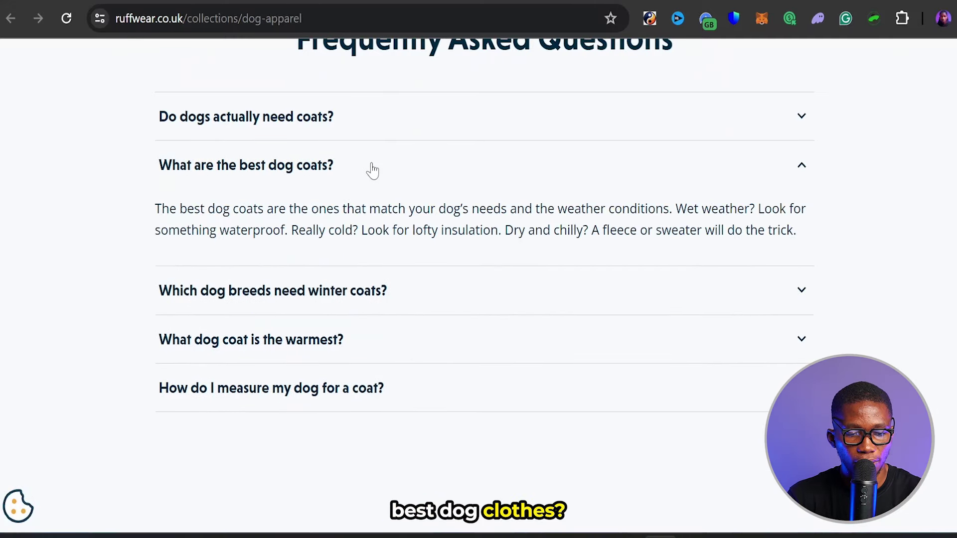
click(371, 170)
click(347, 238)
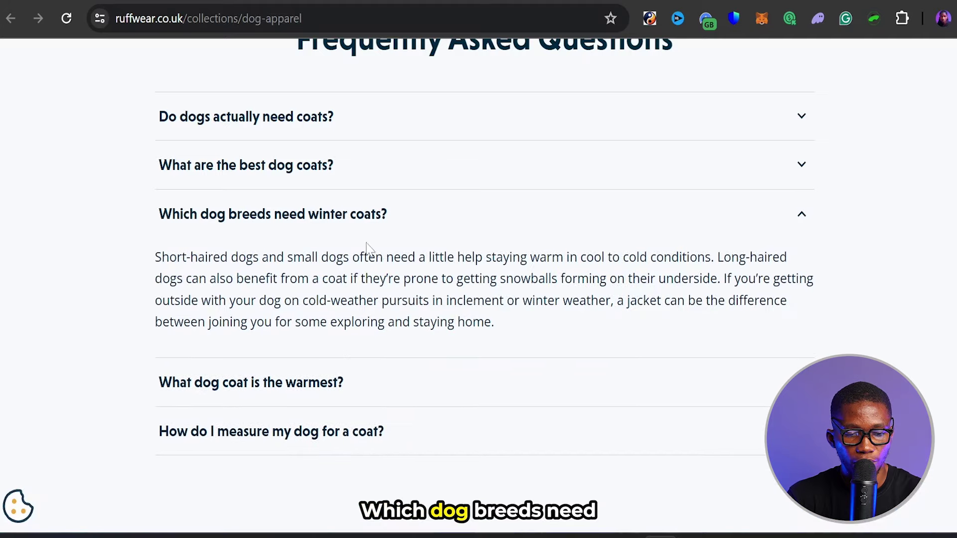
click(345, 223)
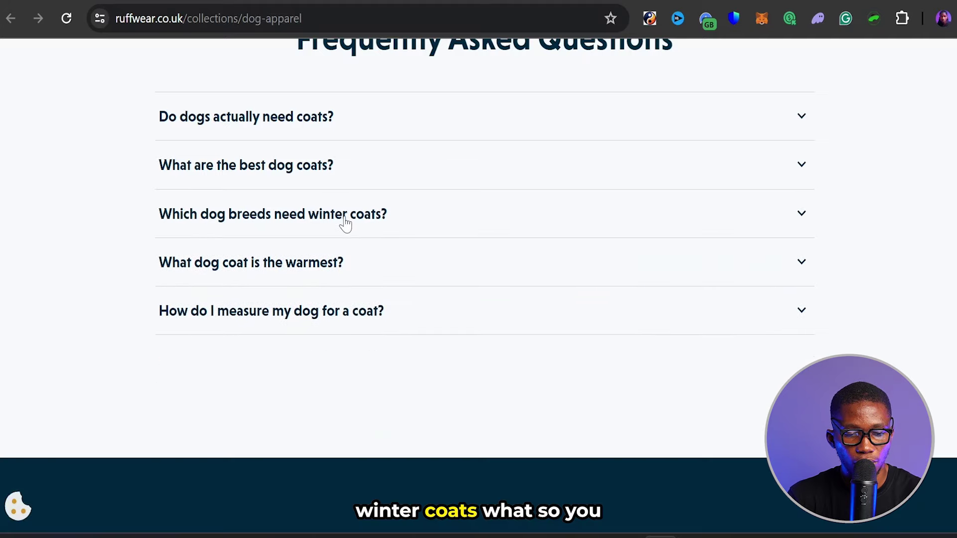
click(339, 274)
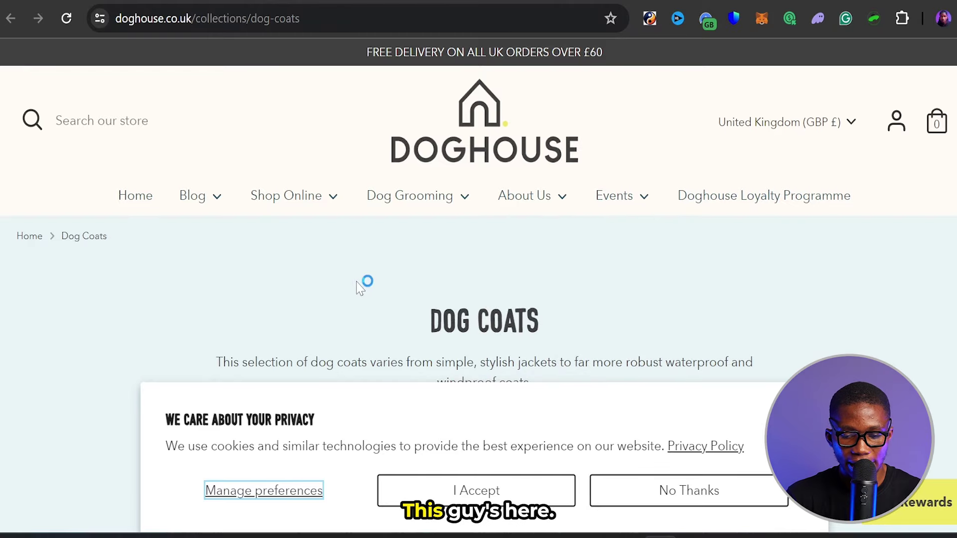
- Accept DOGHOUSE's privacy notice and browse its dog coats grid
click(508, 493)
scroll(521, 258, down, 6)
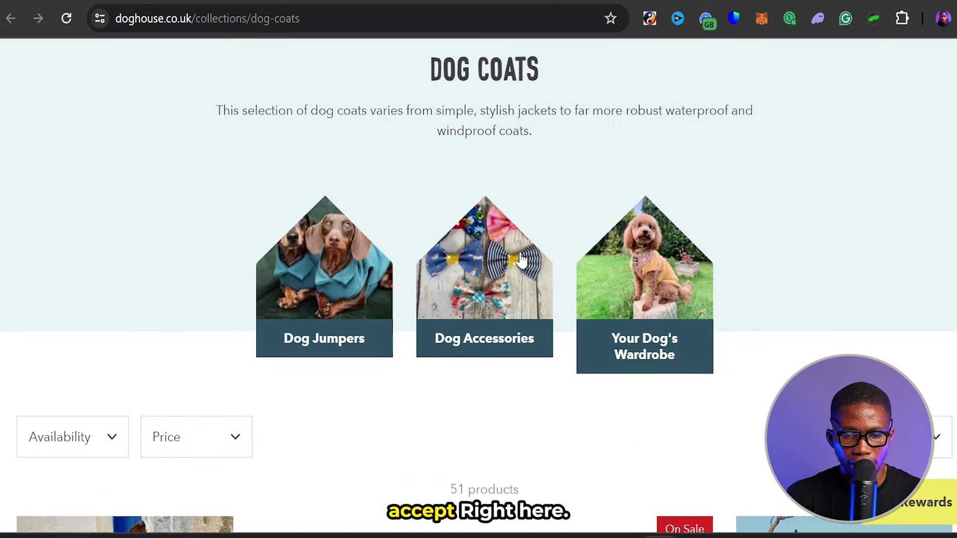
scroll(522, 259, down, 20)
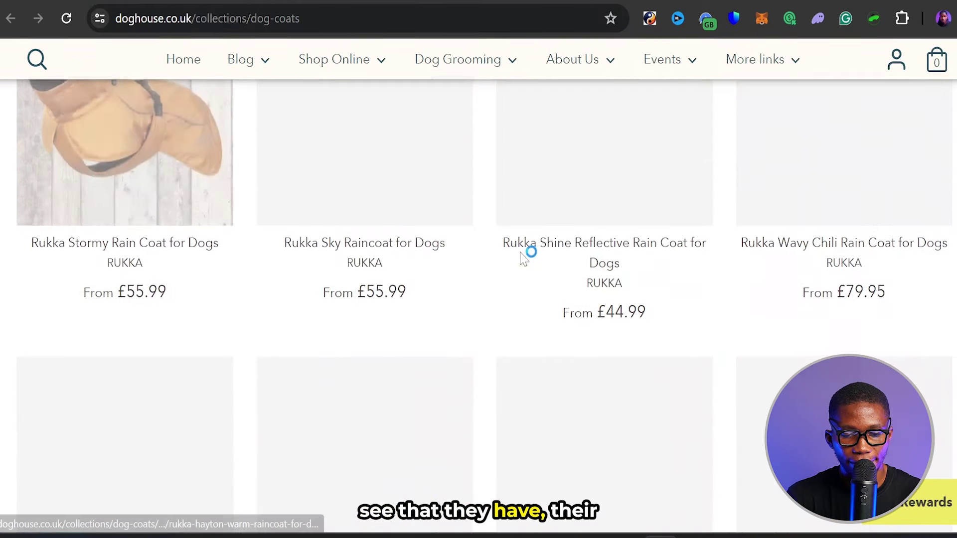
scroll(521, 259, down, 20)
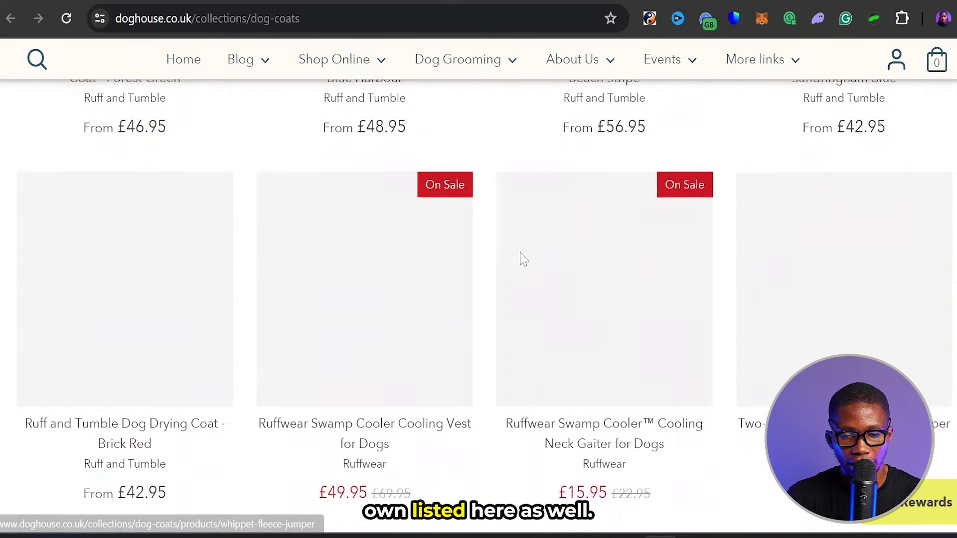
scroll(522, 260, down, 20)
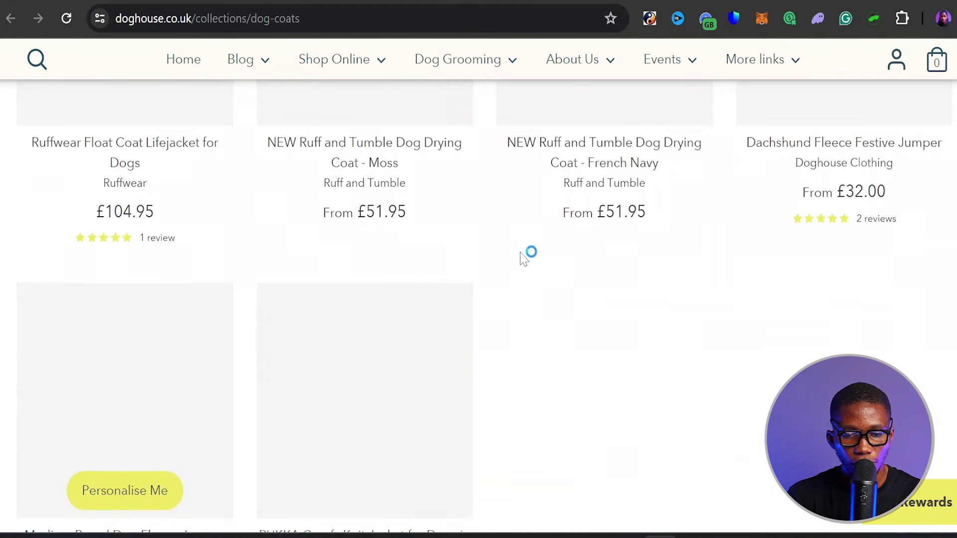
scroll(519, 258, up, 20)
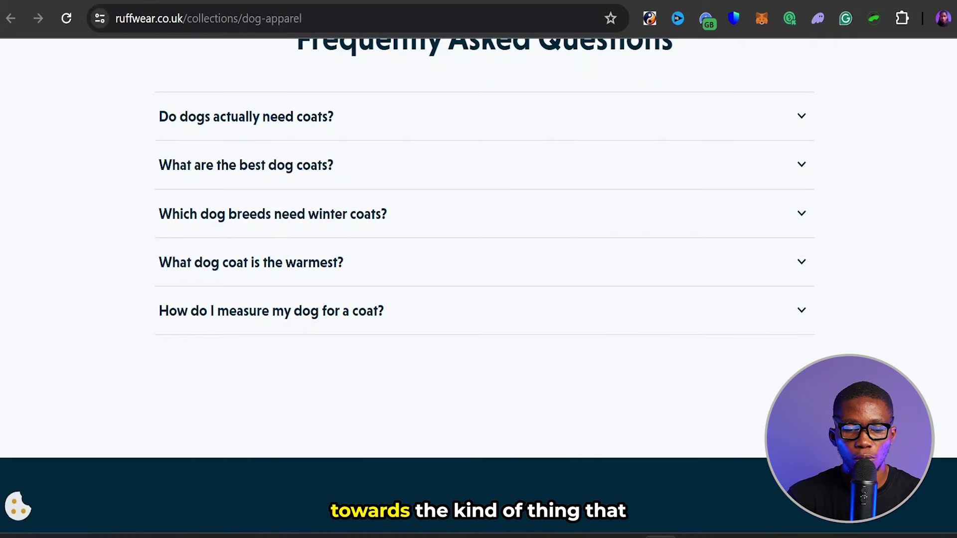
scroll(470, 203, up, 20)
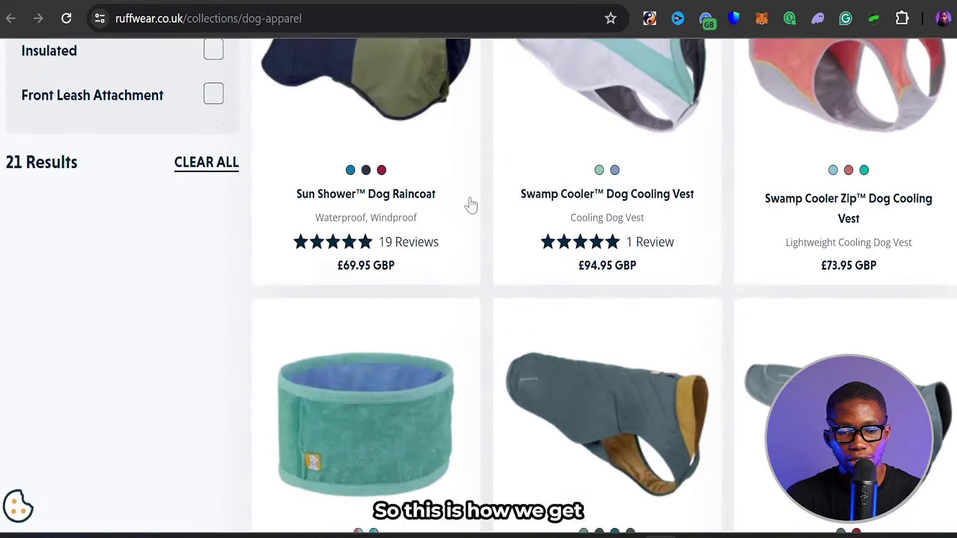
scroll(469, 203, up, 10)
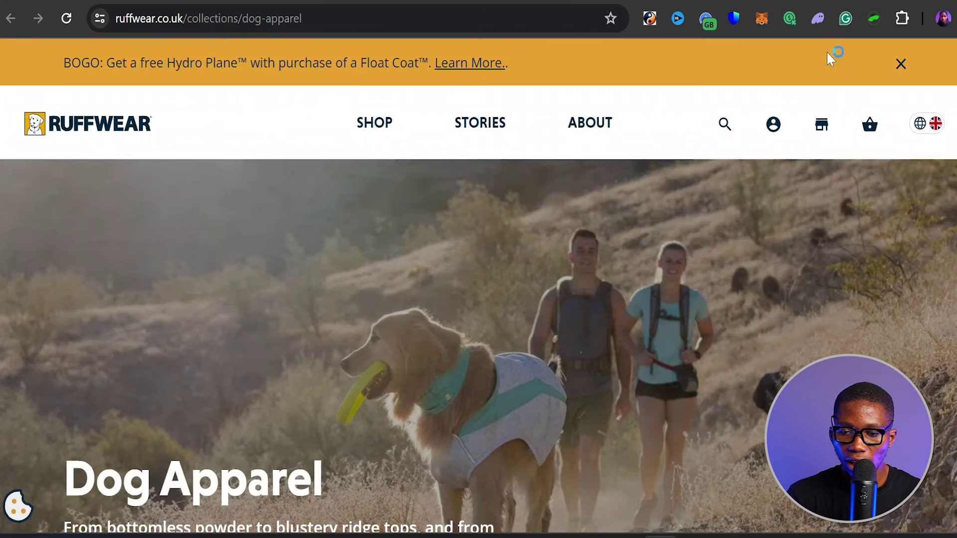
- Dismiss Ruffwear's BOGO promotion banner, review the Dog Apparel page, then return to the post form
click(900, 64)
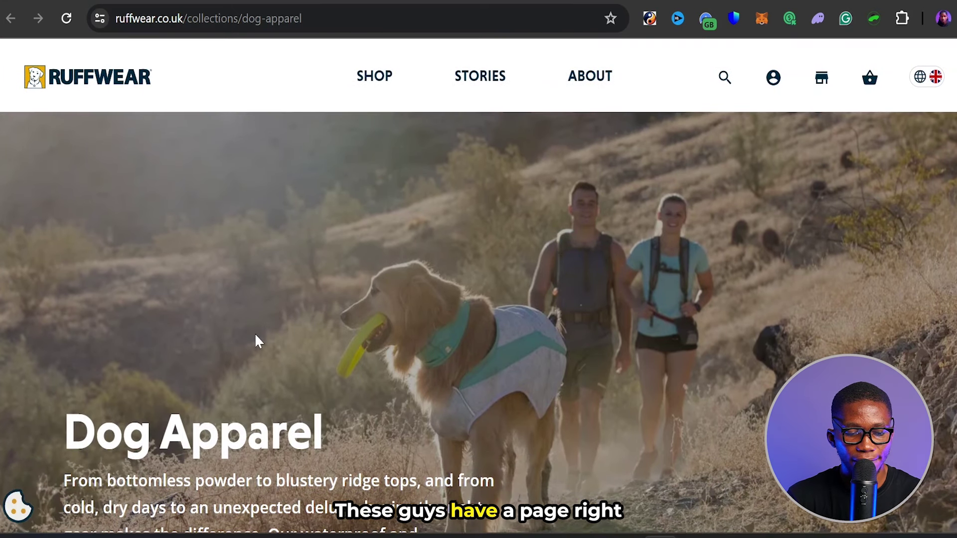
scroll(255, 335, down, 4)
drag(64, 270, 148, 271)
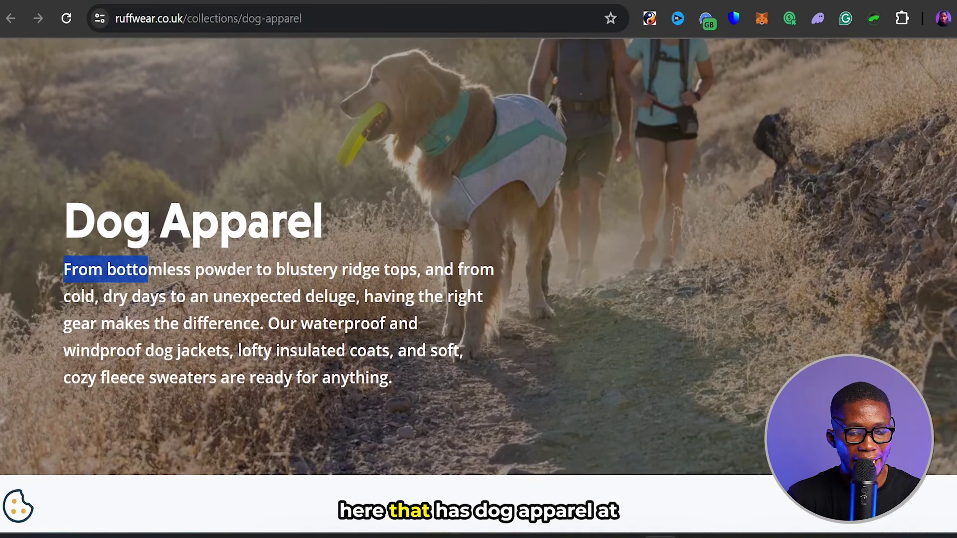
click(59, 266)
drag(63, 219, 334, 214)
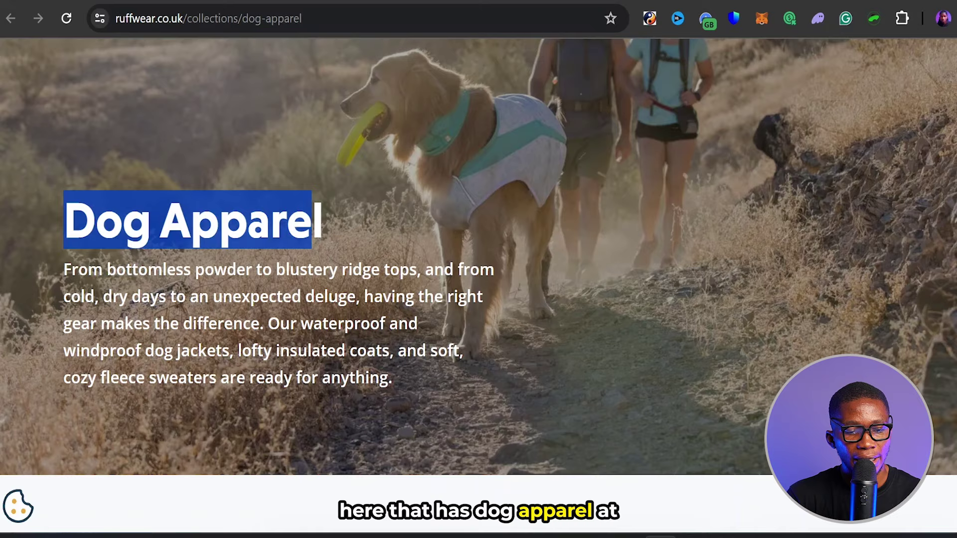
click(334, 213)
scroll(472, 384, down, 1)
scroll(472, 384, down, 10)
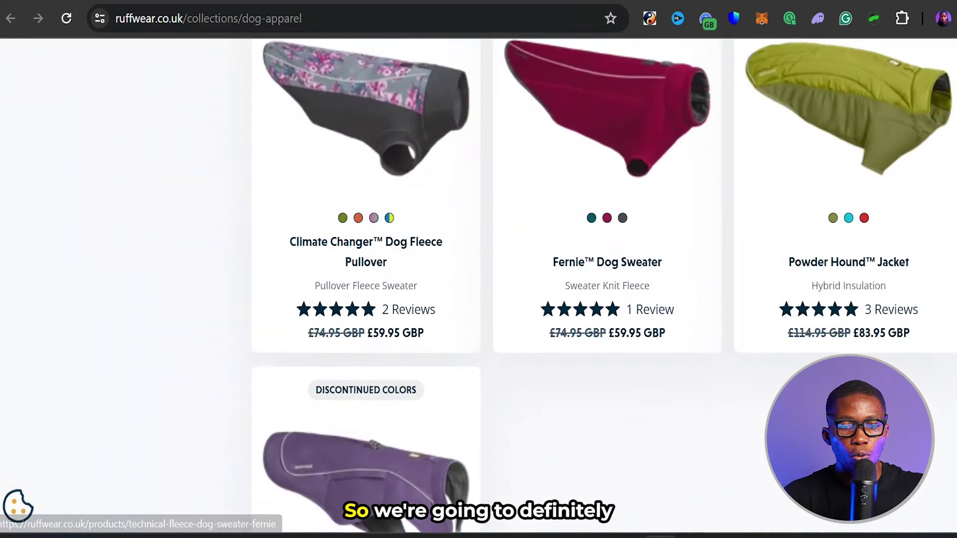
click(439, 1)
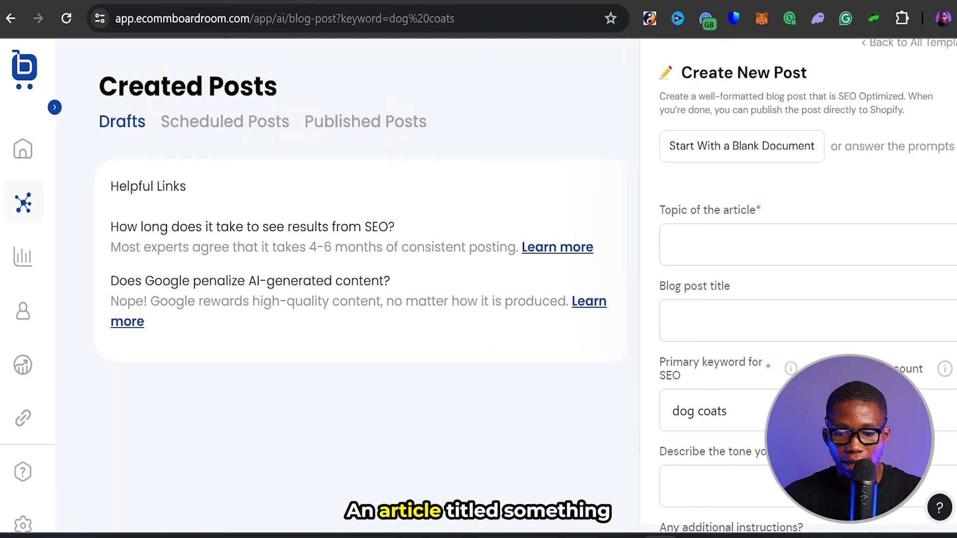
- Measure the word counts of the first and second questions in the word counter
click(673, 244)
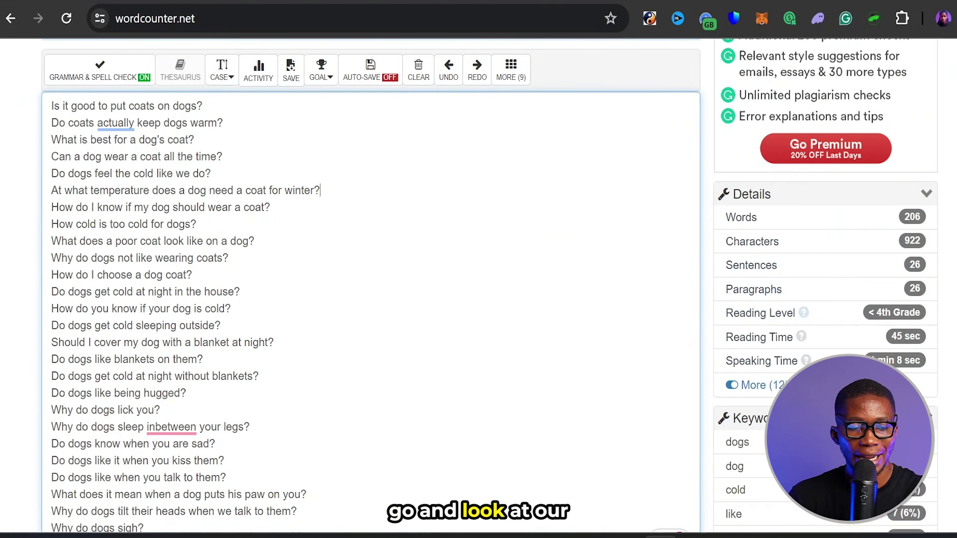
drag(52, 106, 202, 105)
click(204, 123)
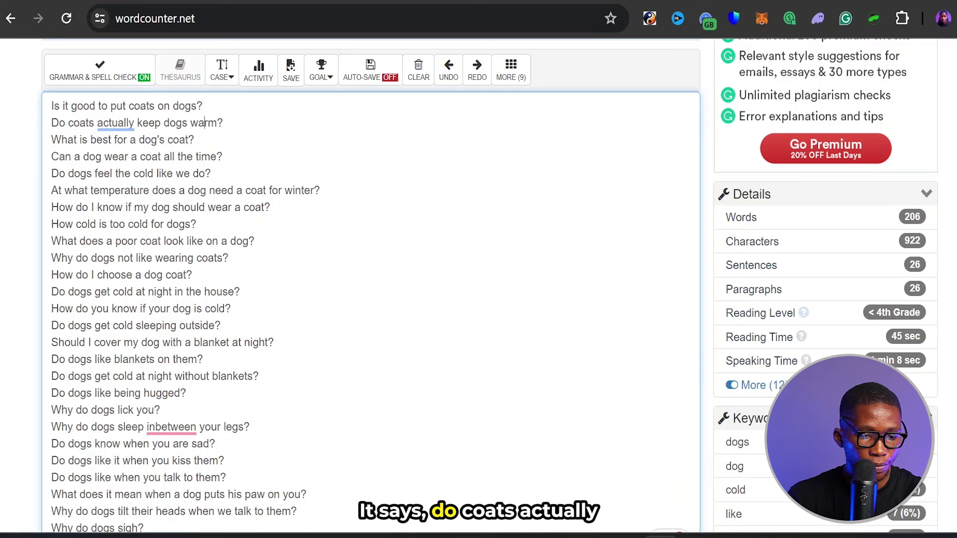
drag(52, 123, 223, 122)
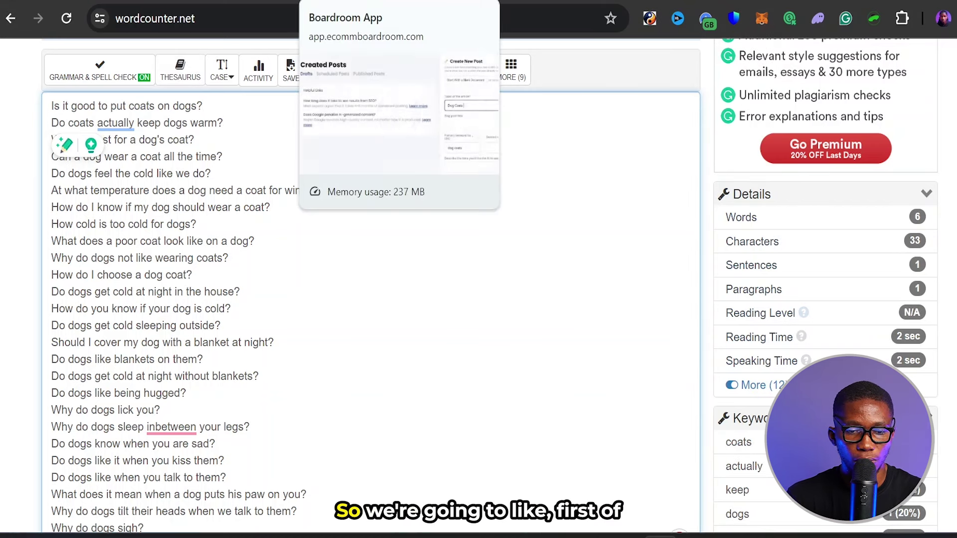
click(344, 2)
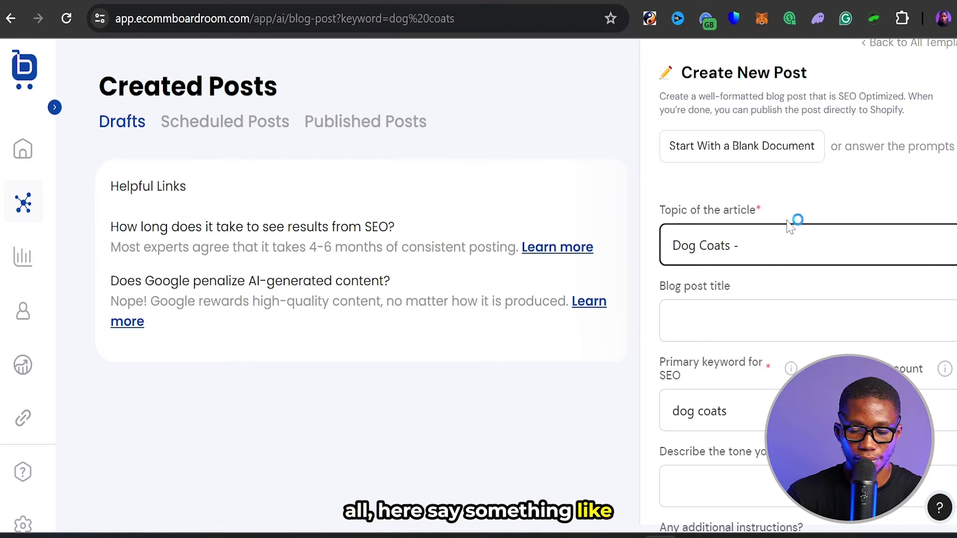
- Extend the topic to 'Dog Coats - The 3 Best Brands For Your Dogs Coat (Must read'
text(B)
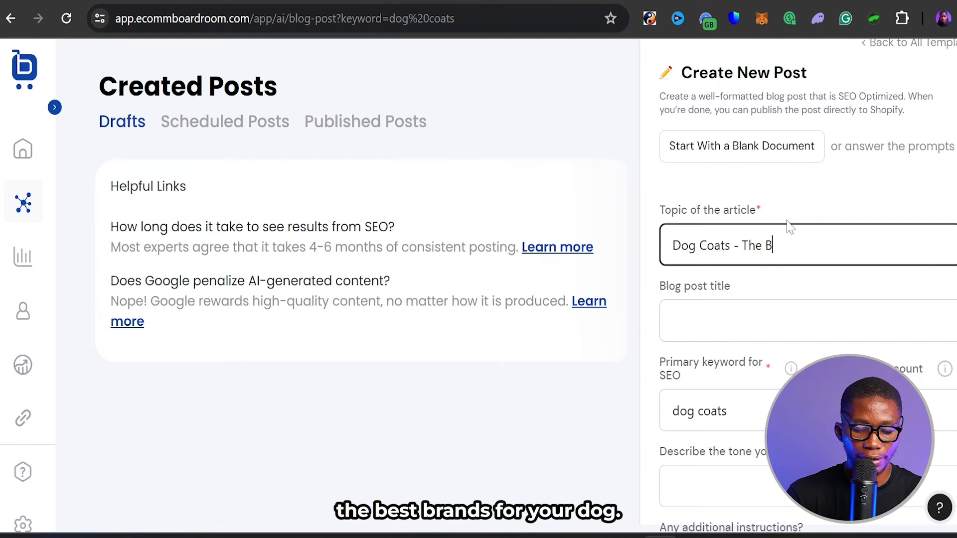
text(est Brands)
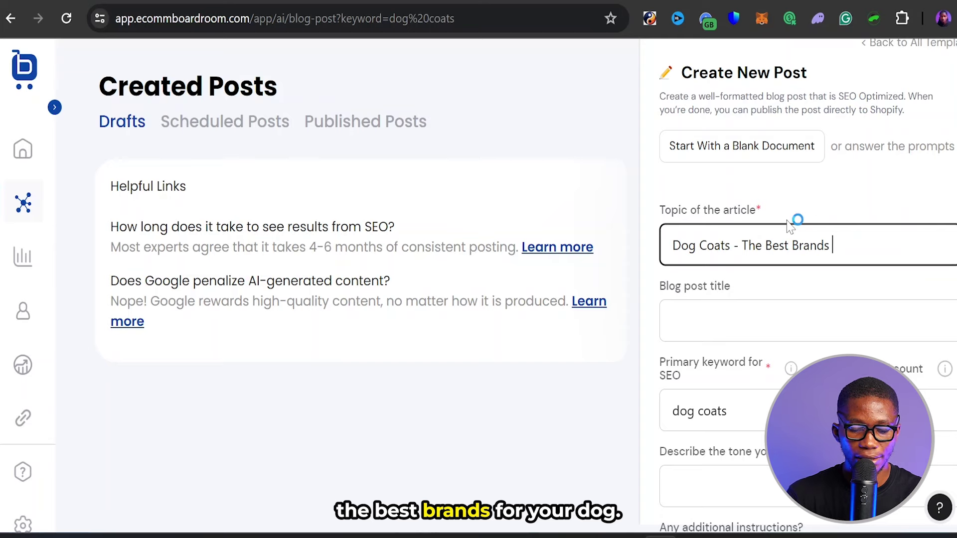
text( For Your Dog)
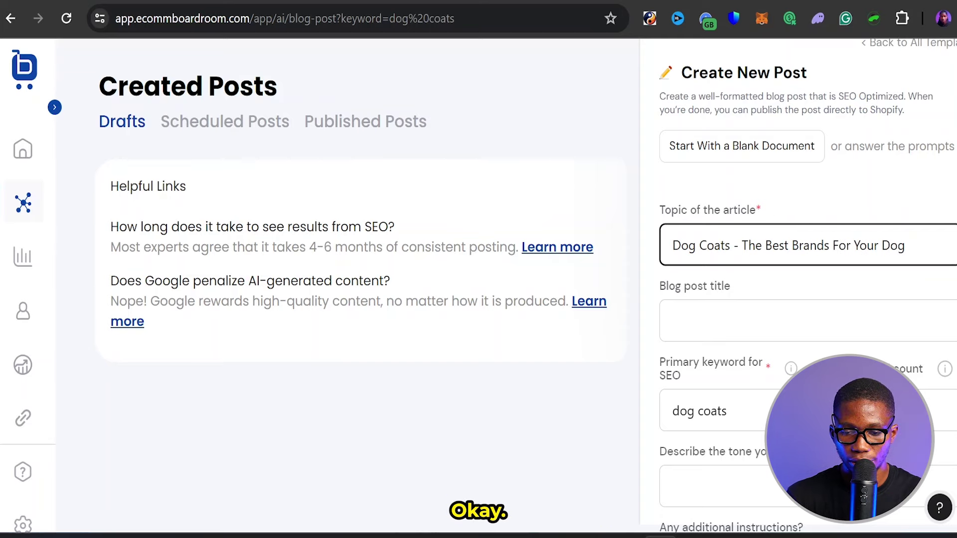
click(762, 245)
text(3)
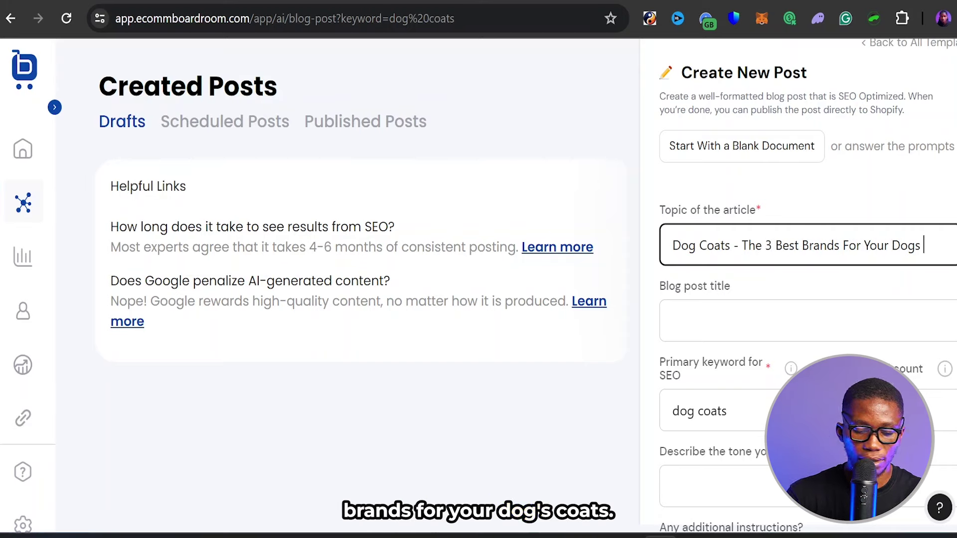
text(s Coat)
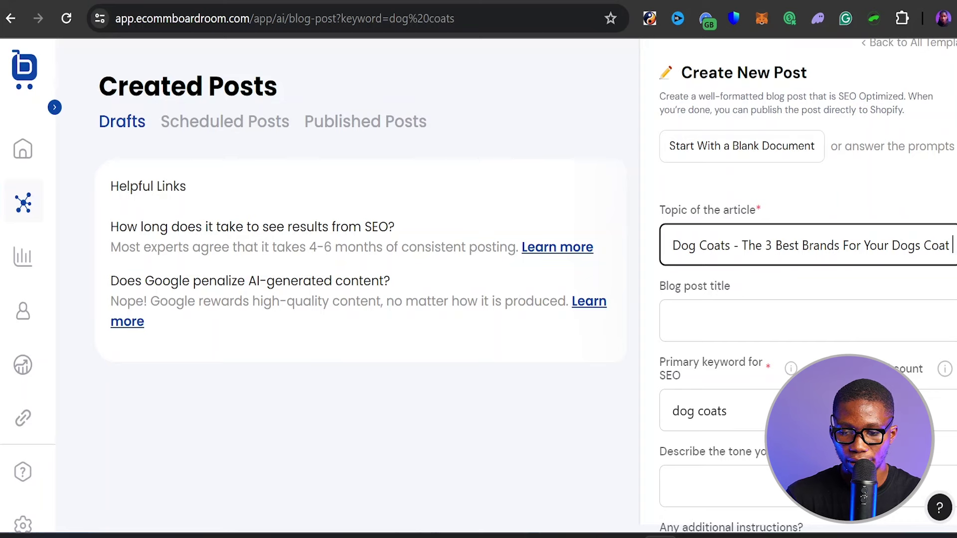
text( (Mus)
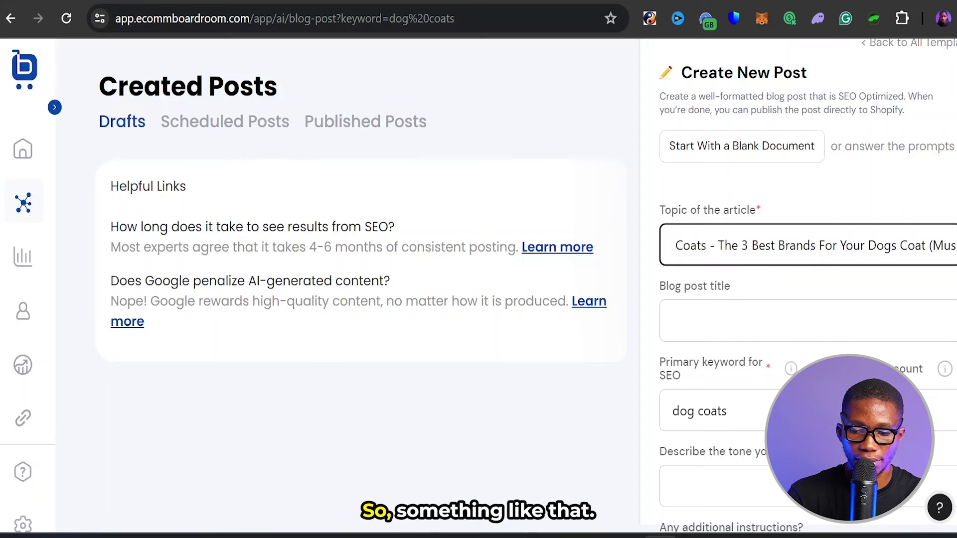
text(t read)
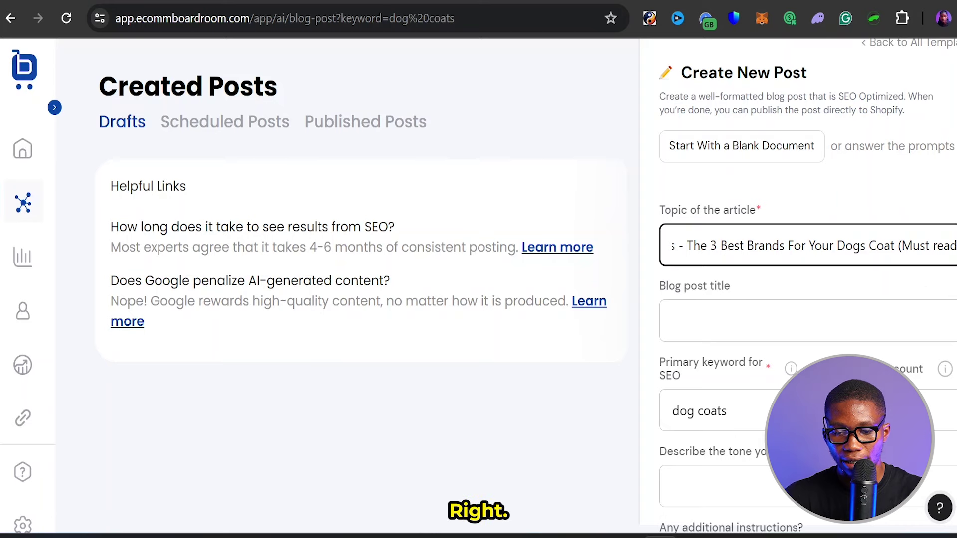
key(Tab)
- Copy the full topic text into the blog post title field
click(766, 245)
key(ctrl+a)
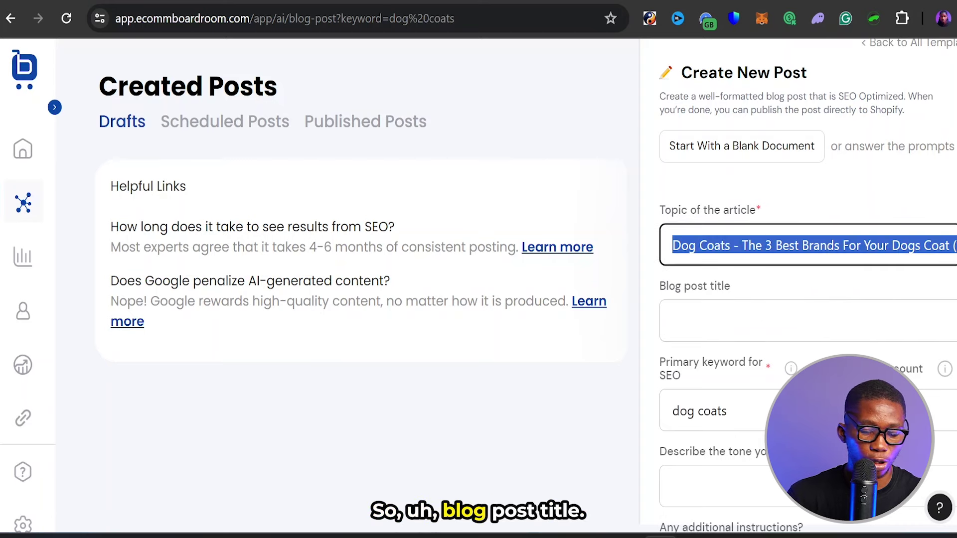
key(ctrl+c)
click(797, 321)
key(ctrl+v)
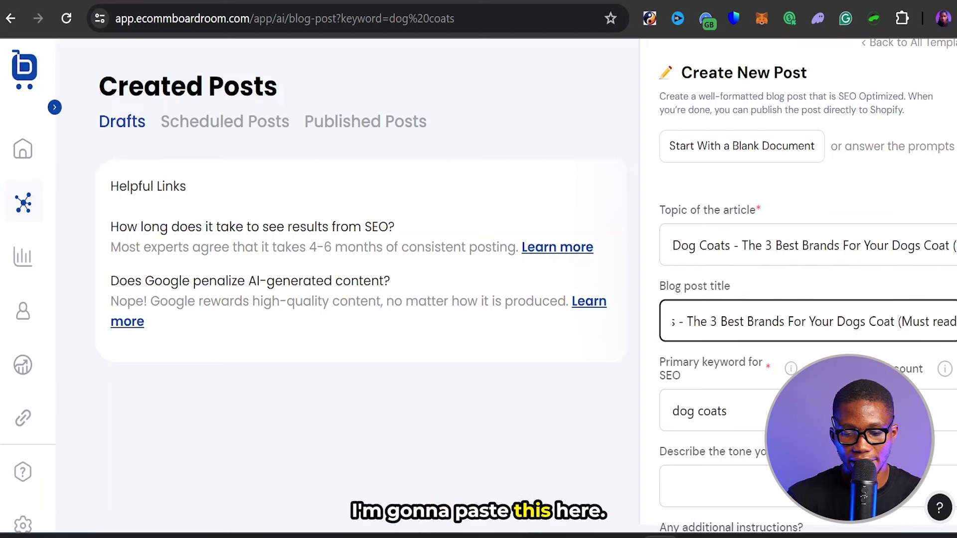
key(Tab)
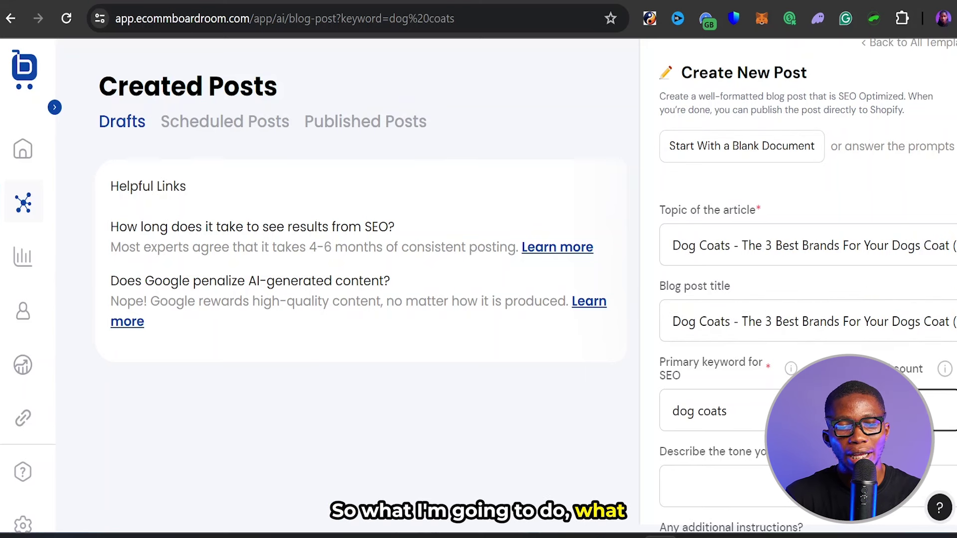
key(ctrl+Tab)
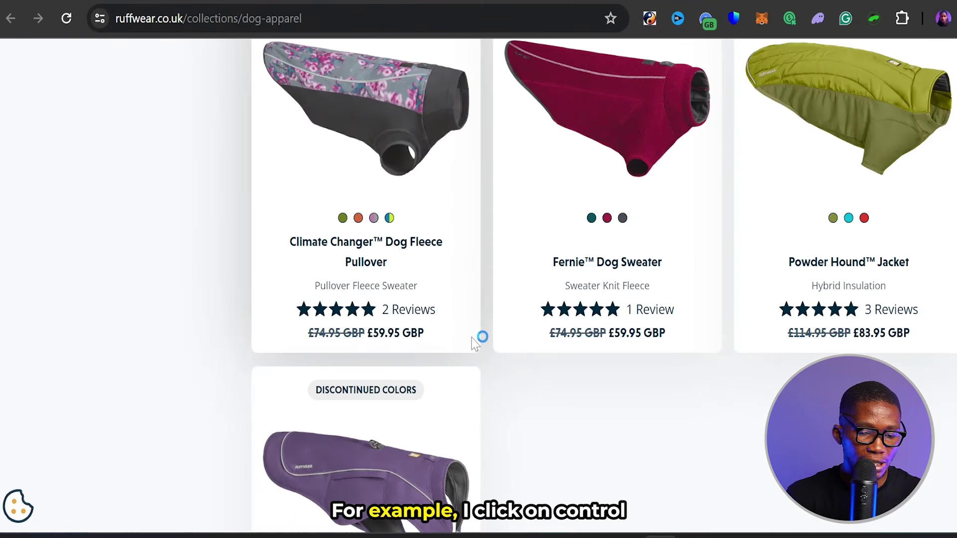
- Paste the Ruffwear dog apparel page text into WordCounter, showing 1,103 words
key(ctrl+a)
scroll(471, 344, up, 15)
scroll(472, 344, up, 10)
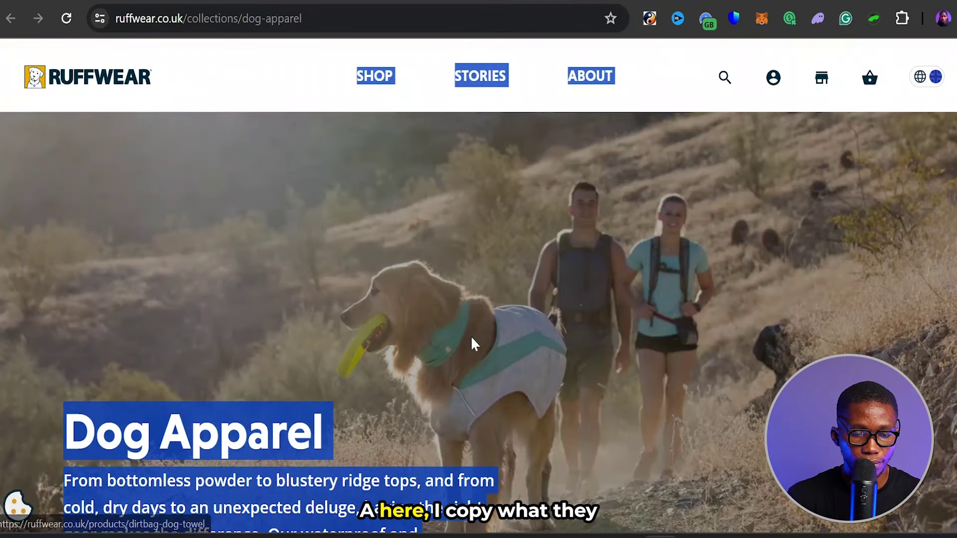
right_click(246, 218)
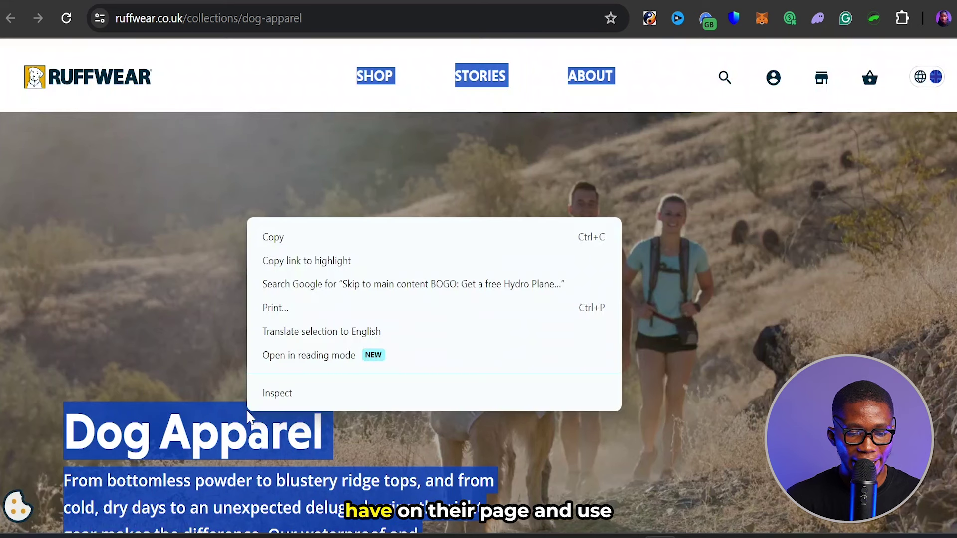
click(335, 232)
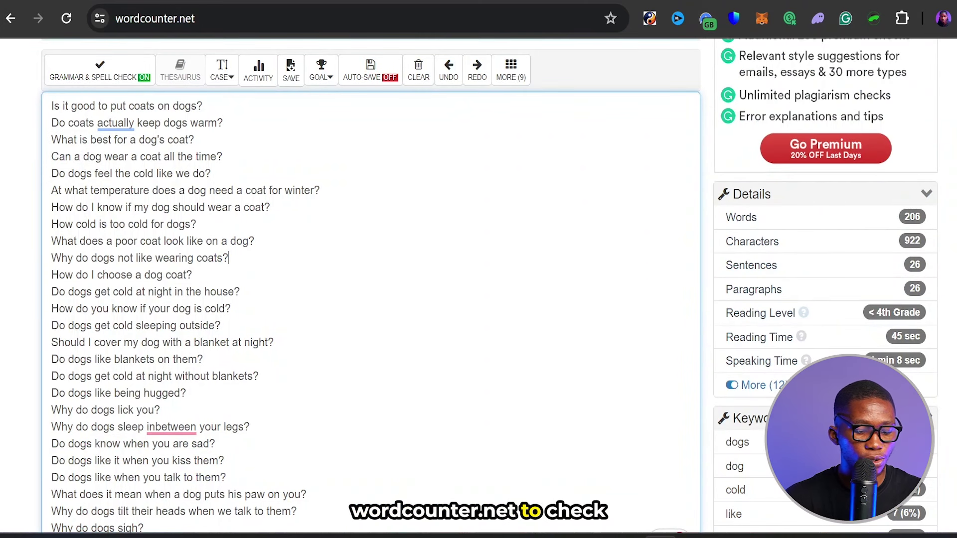
key(ctrl+a)
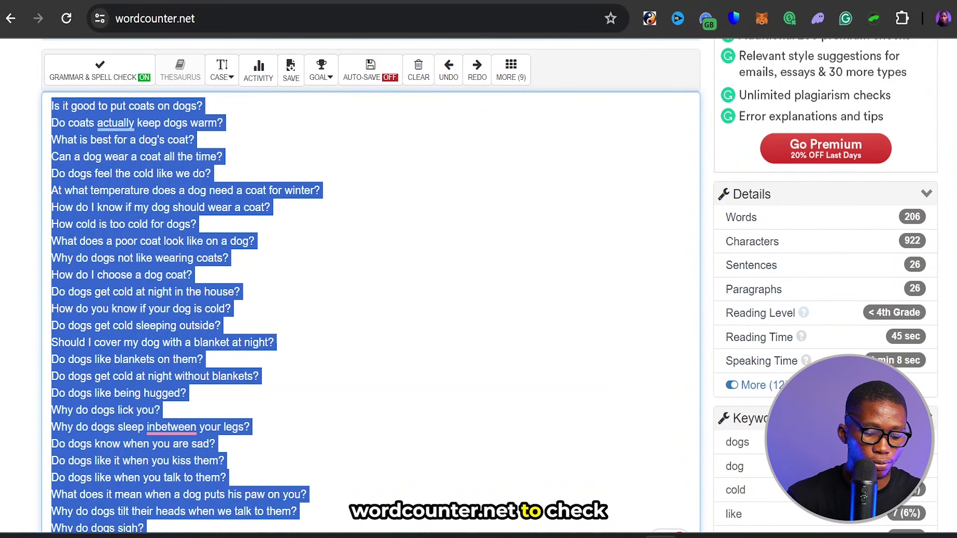
key(ctrl+v)
scroll(371, 299, down, 5)
scroll(88, 244, up, 2)
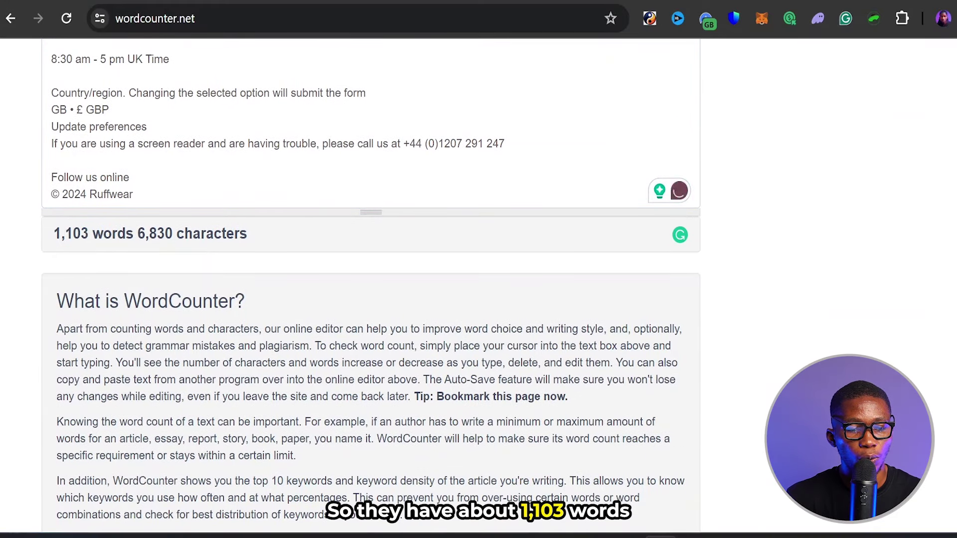
drag(369, 213, 370, 533)
- Restore the question list in WordCounter and return to the Create New Post form
key(ctrl+z)
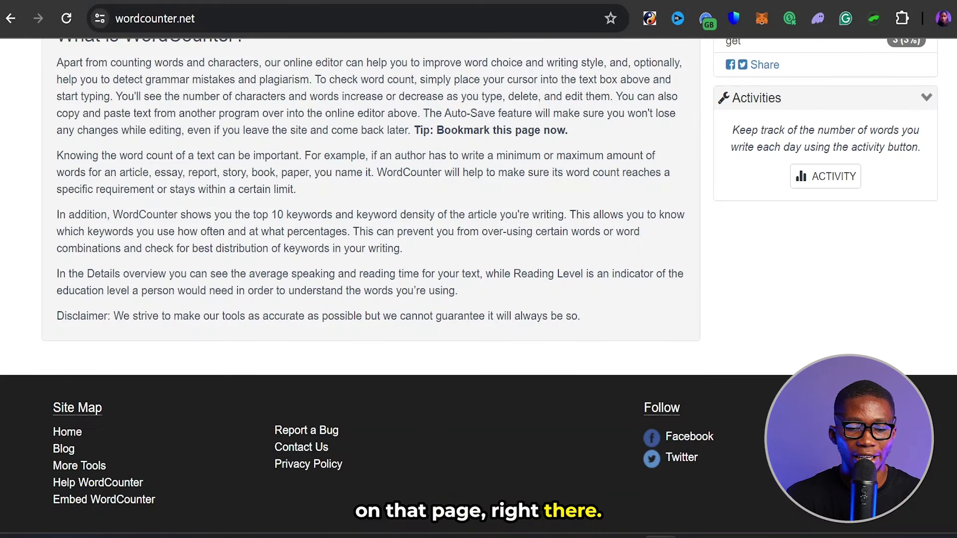
scroll(573, 207, up, 10)
click(321, 318)
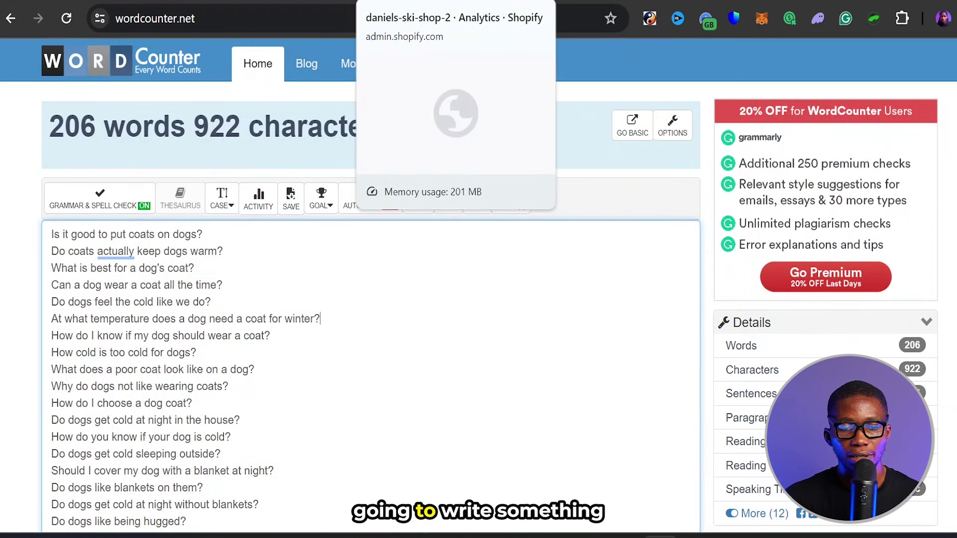
click(394, 1)
key(ctrl+Tab)
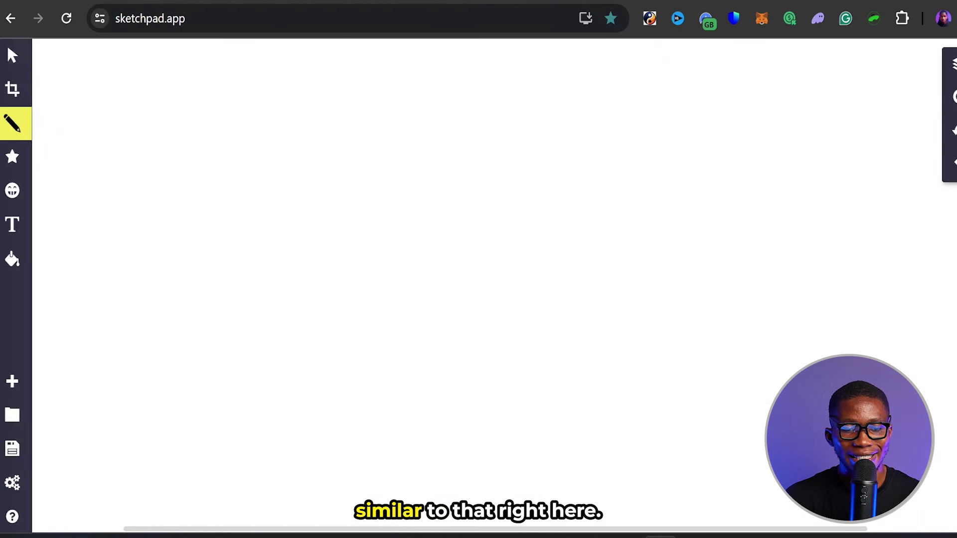
key(ctrl+Tab)
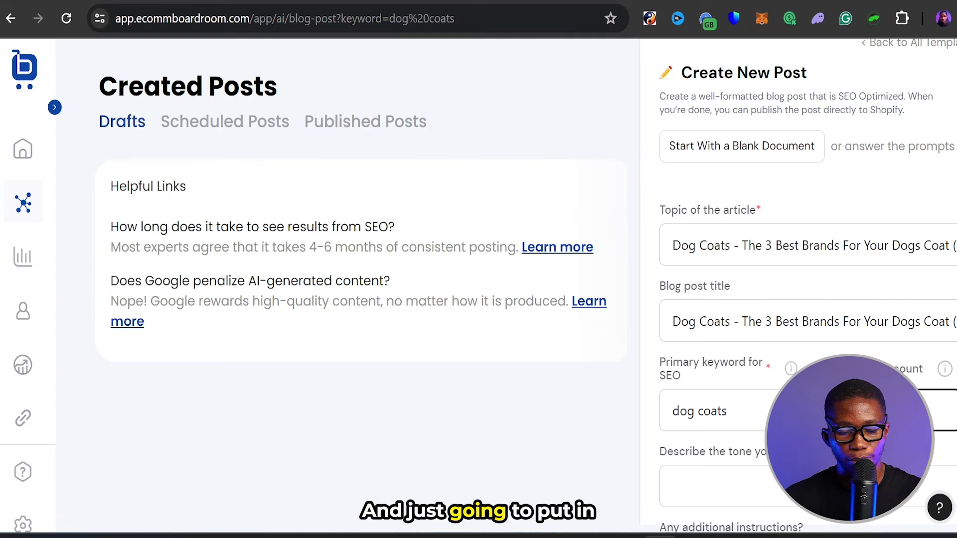
- Set the tone to 'be conversational, and explain to the users why my brand is the best for them factual'
scroll(478, 284, down, 4)
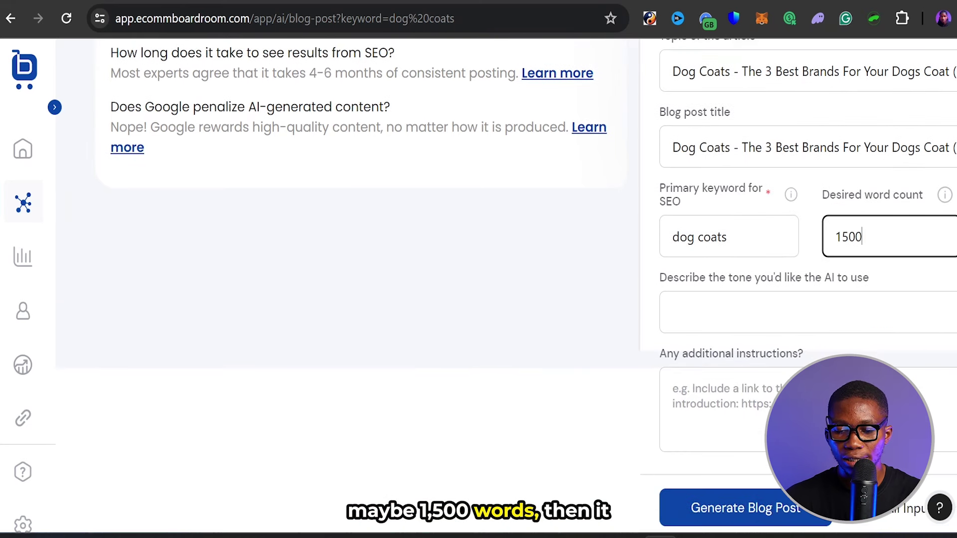
click(672, 312)
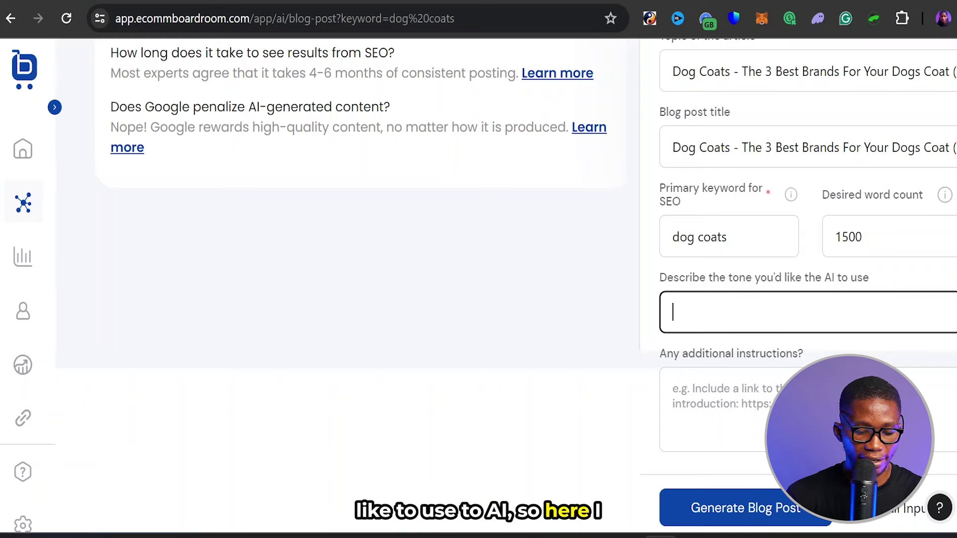
text(be co)
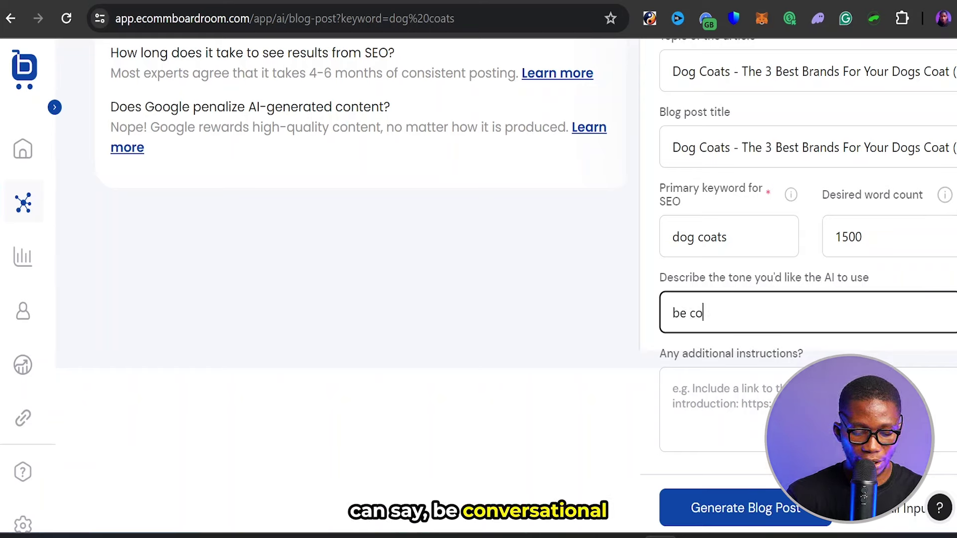
text(nversational)
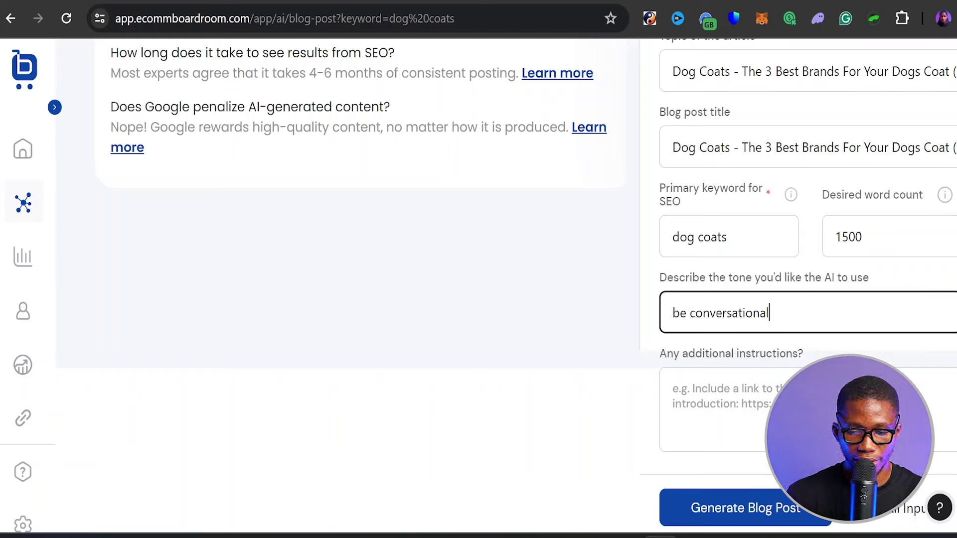
text(, an)
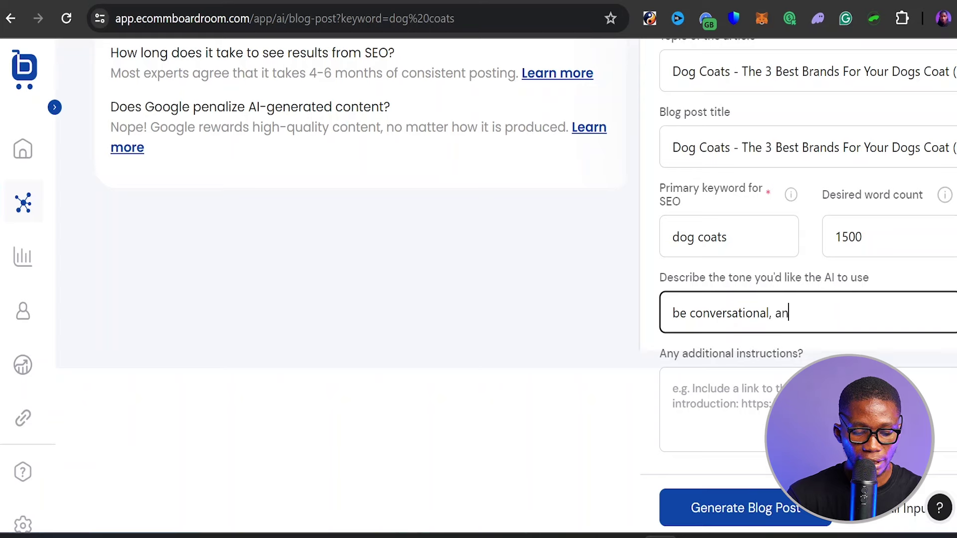
text(d explain to )
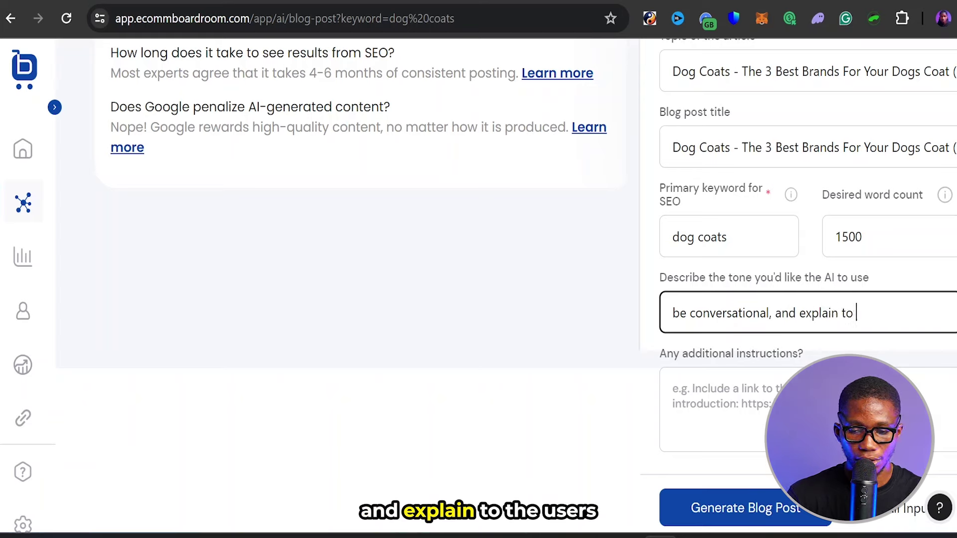
text(the users )
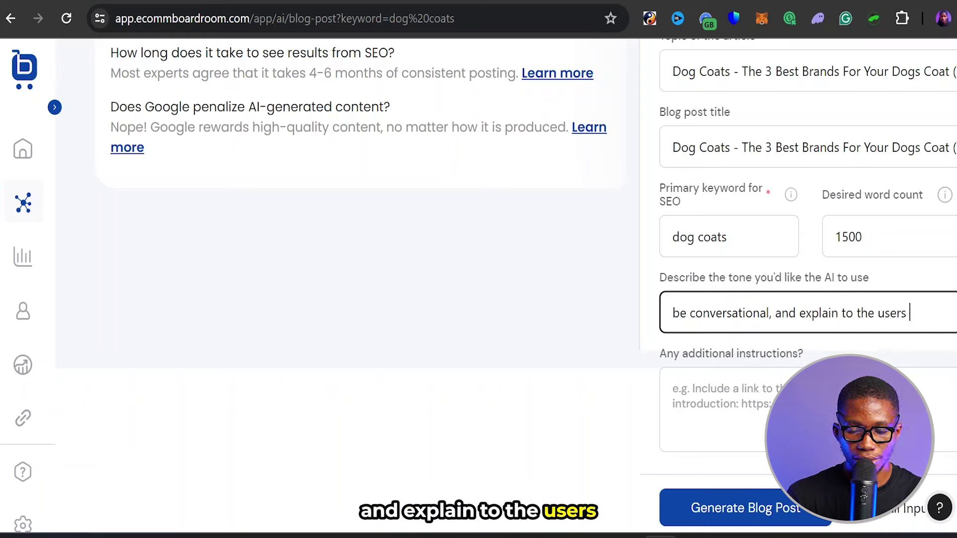
text(why m)
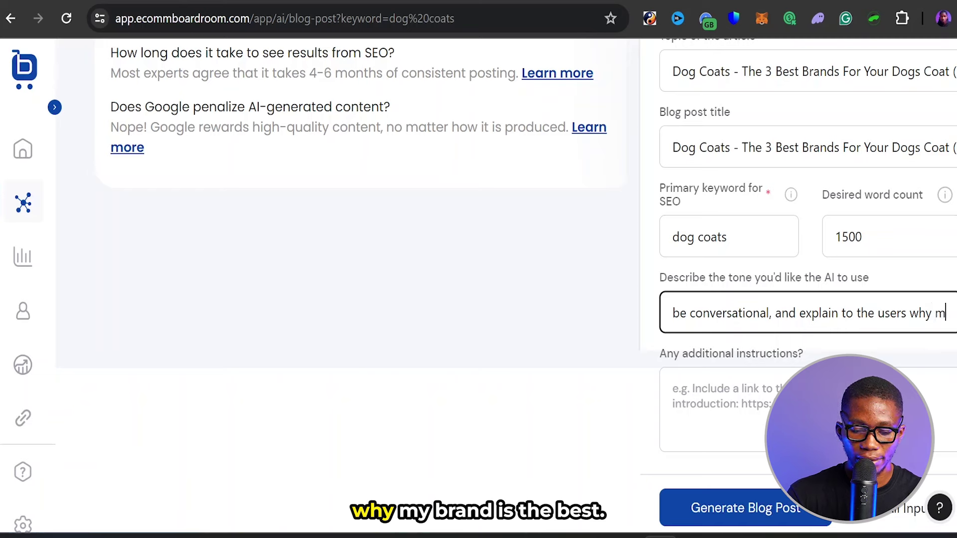
text(y brand)
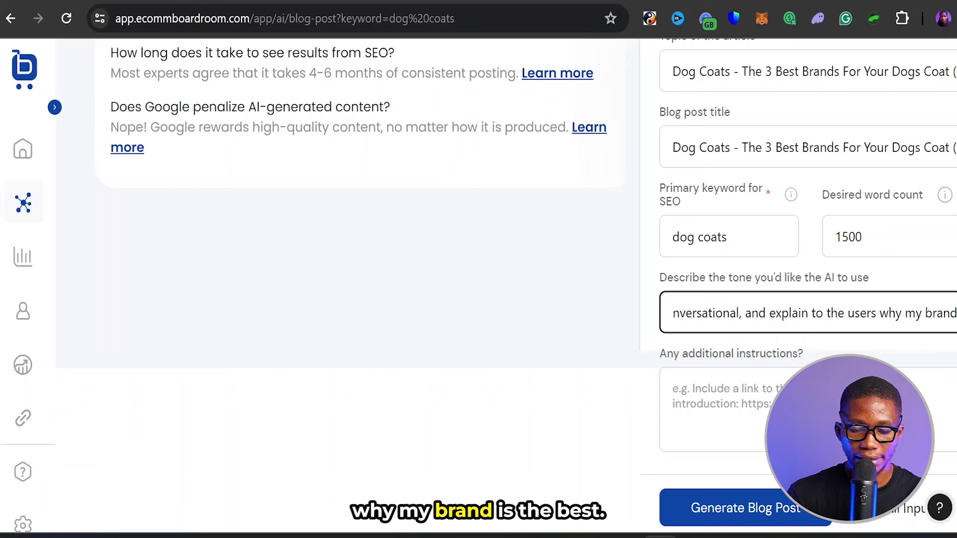
text( is the bes)
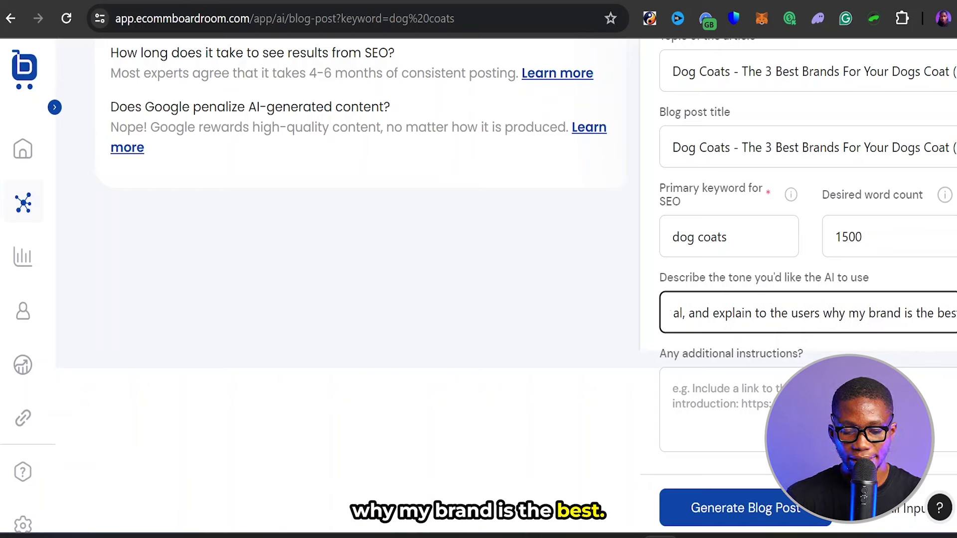
text(t for them fa)
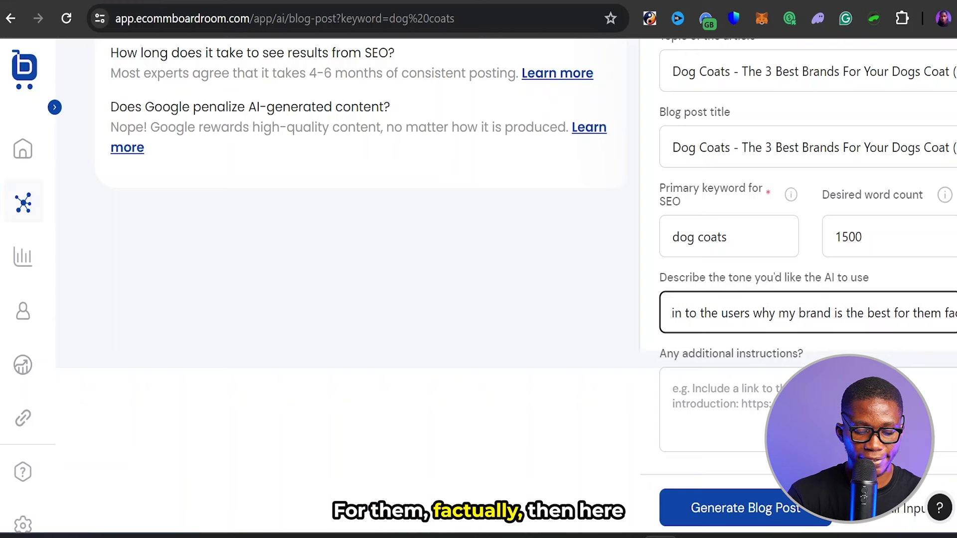
text(ctually)
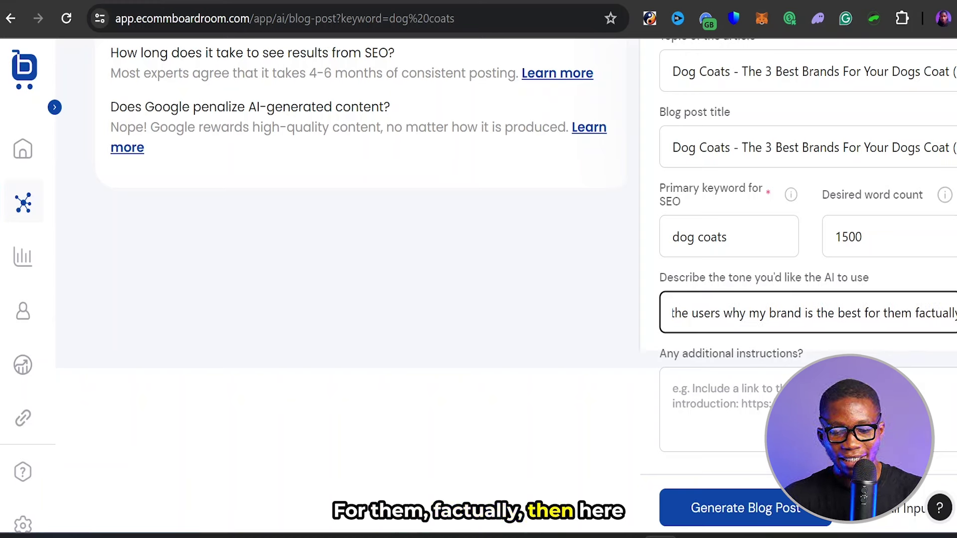
click(672, 388)
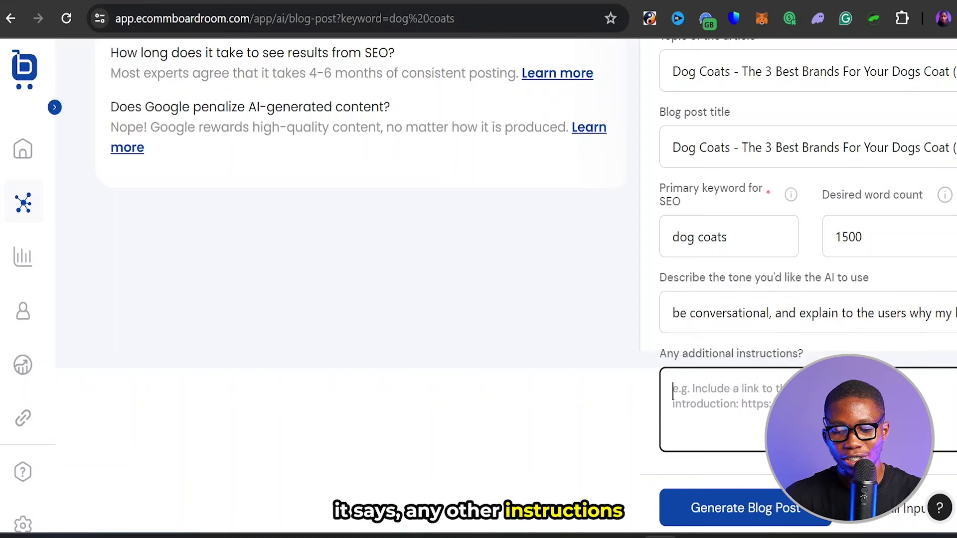
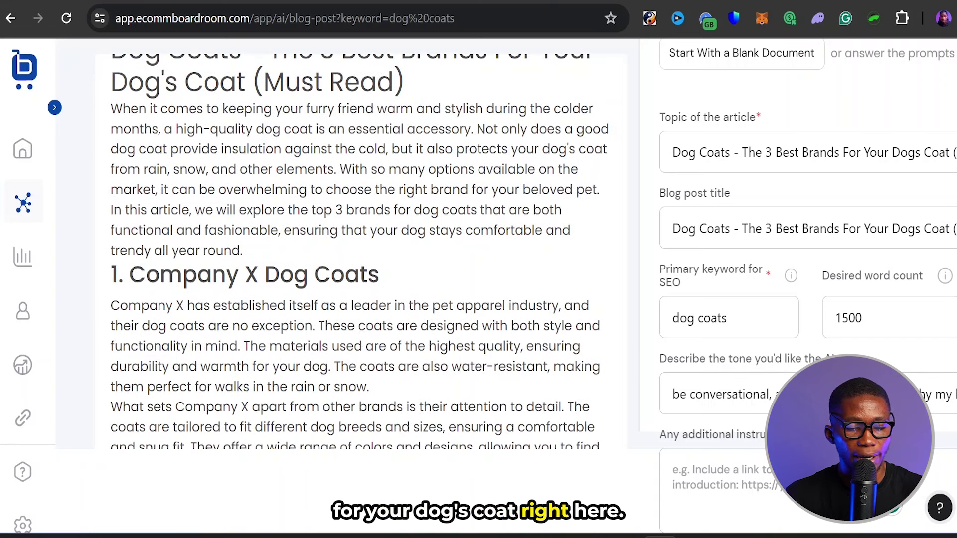
click(107, 140)
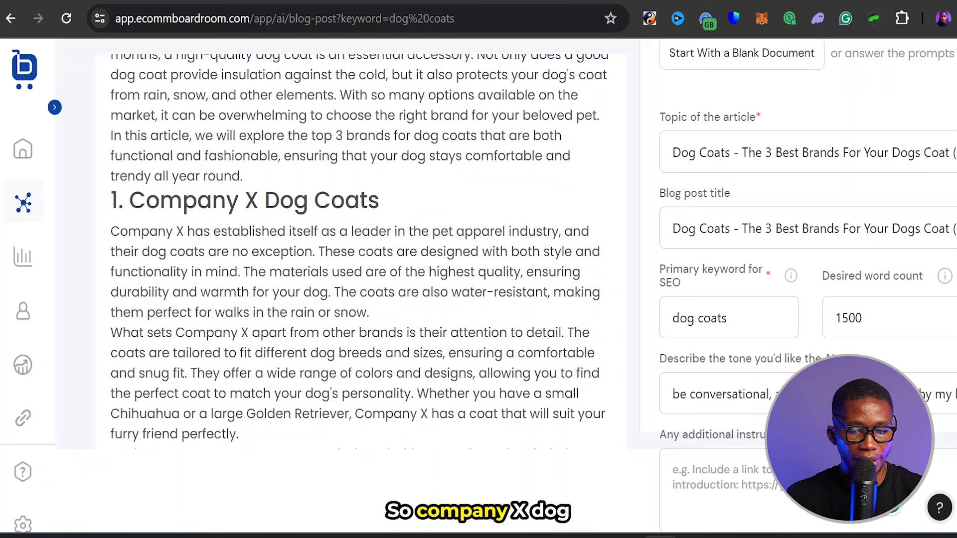
drag(145, 200, 401, 194)
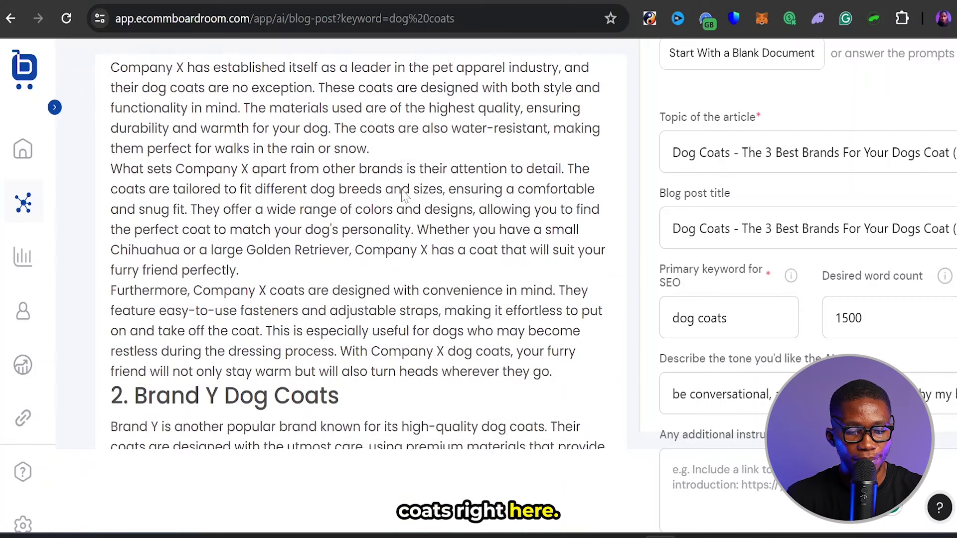
drag(146, 204, 349, 204)
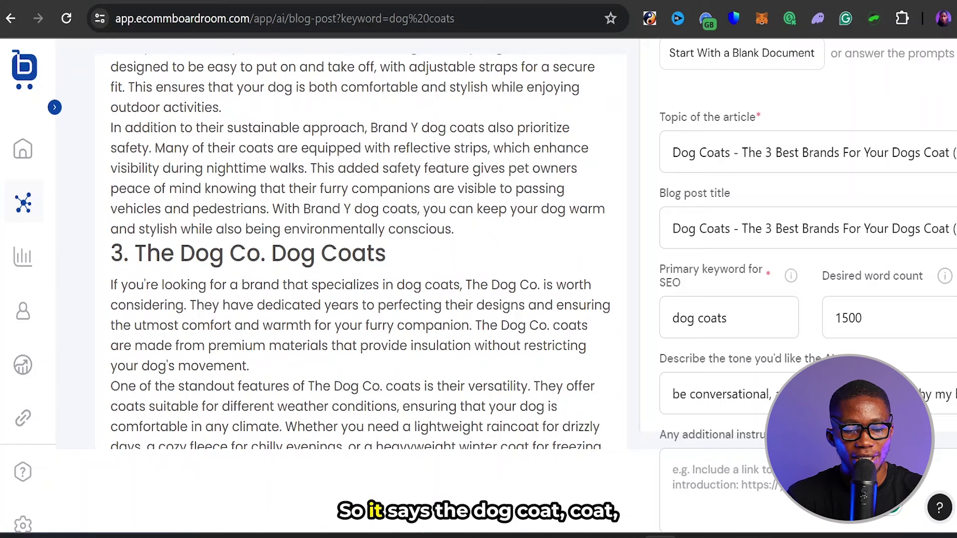
drag(133, 253, 406, 252)
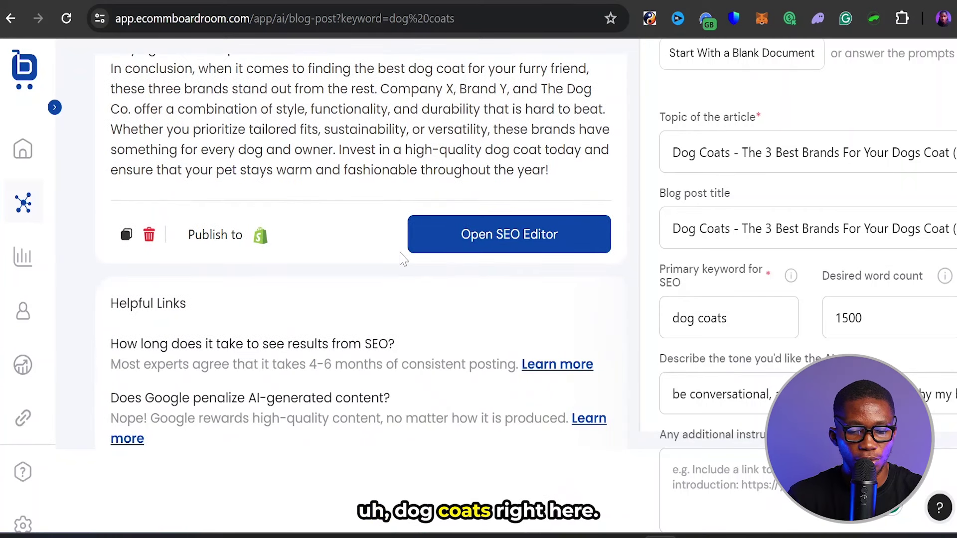
scroll(414, 274, up, 1)
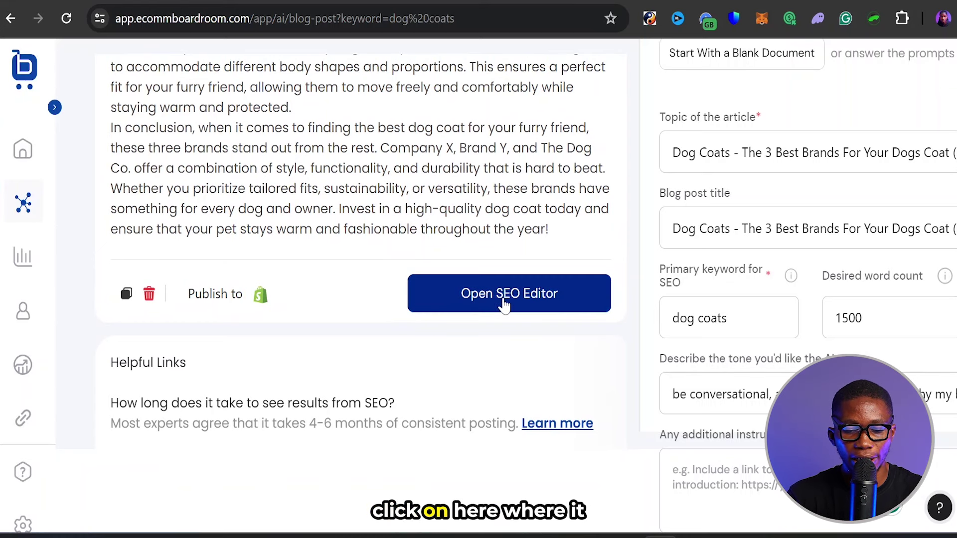
- Open the dog coat article in the SEO editor and check its SEO score of 70
click(488, 303)
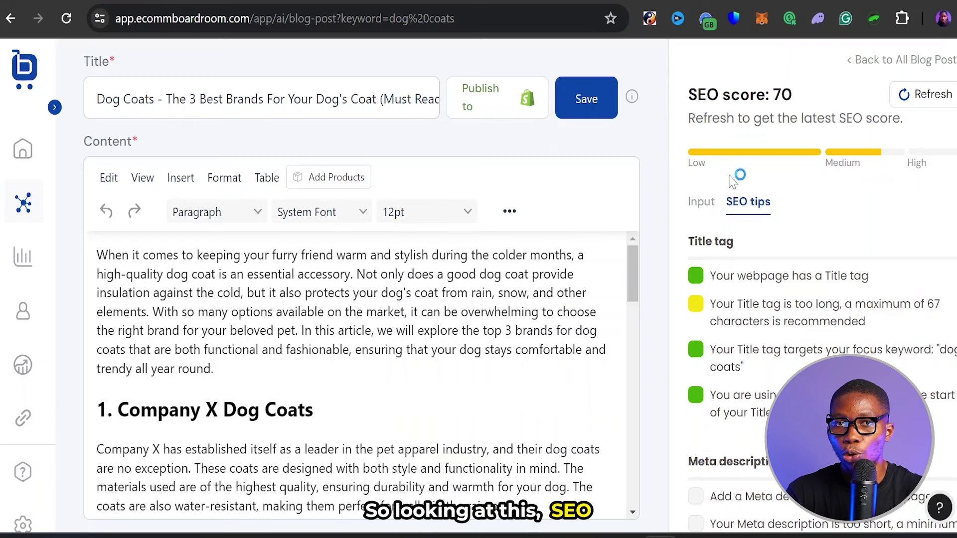
double_click(782, 95)
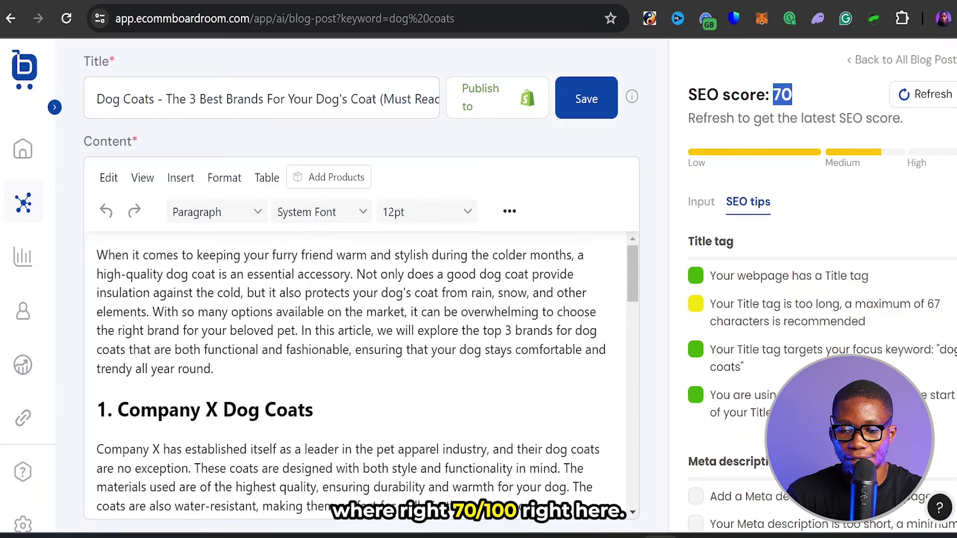
scroll(367, 378, down, 8)
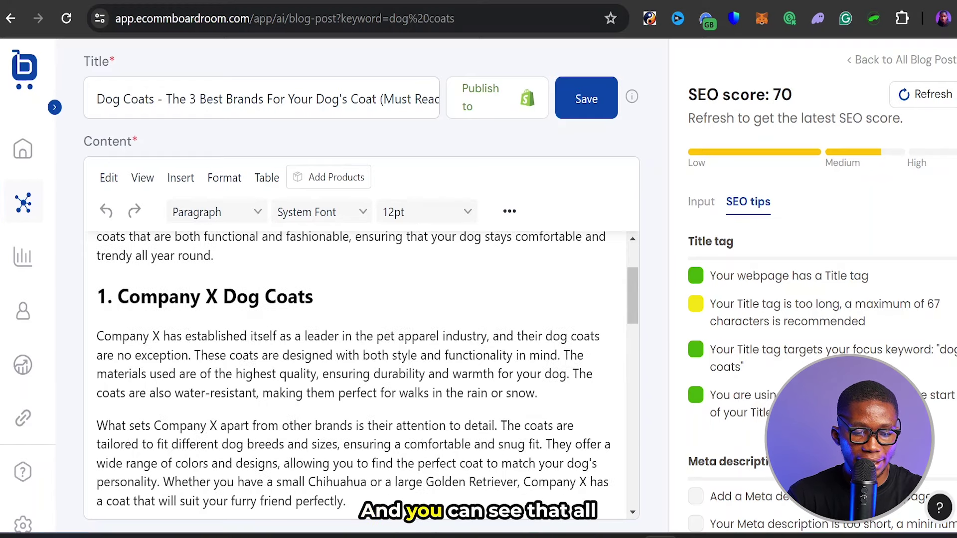
scroll(366, 378, up, 8)
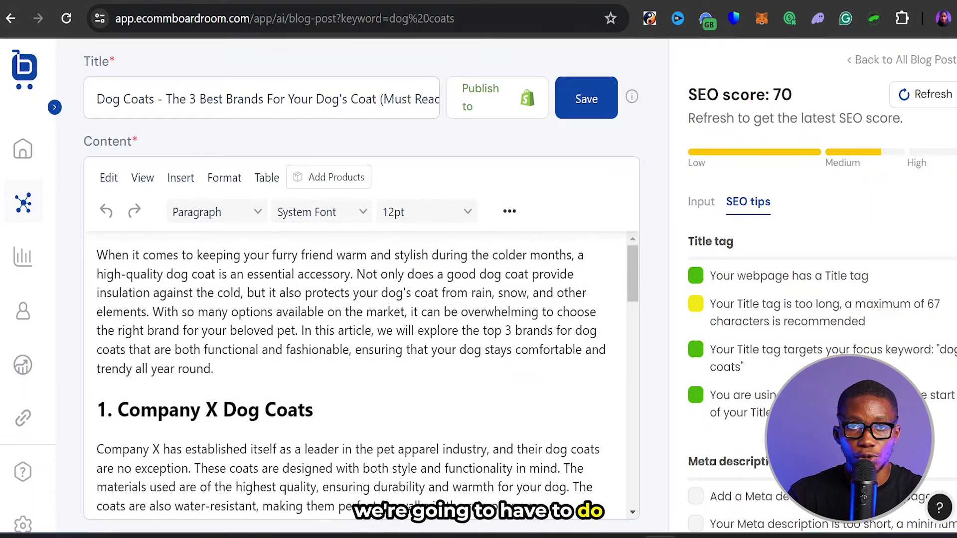
scroll(367, 378, down, 1)
scroll(366, 378, down, 1)
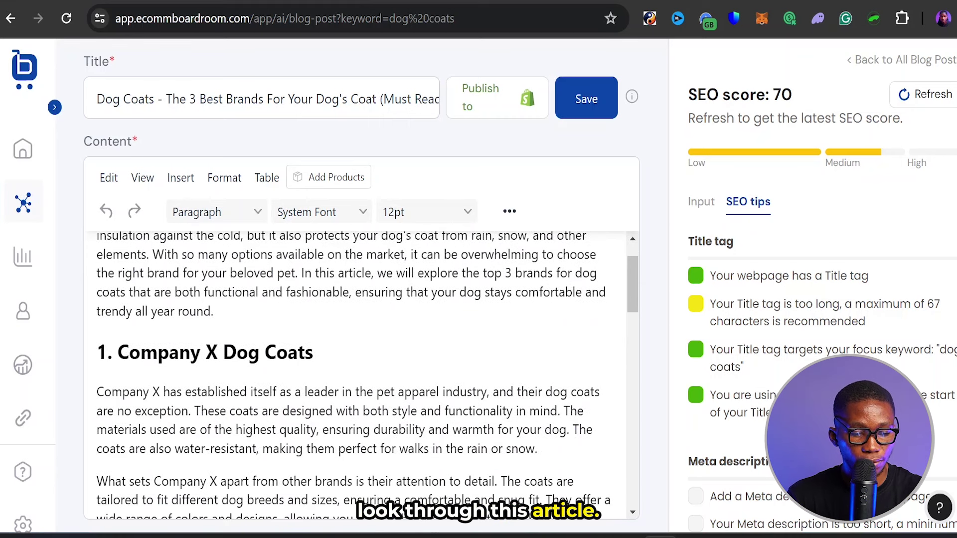
- Review the SEO tips, which flag an overlong title and a missing meta description
drag(117, 353, 218, 352)
click(217, 352)
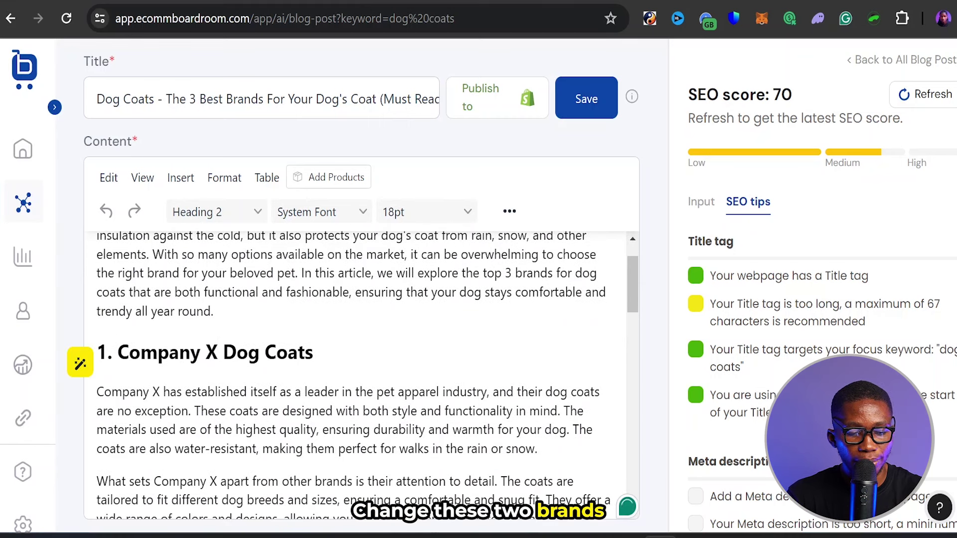
scroll(355, 374, down, 3)
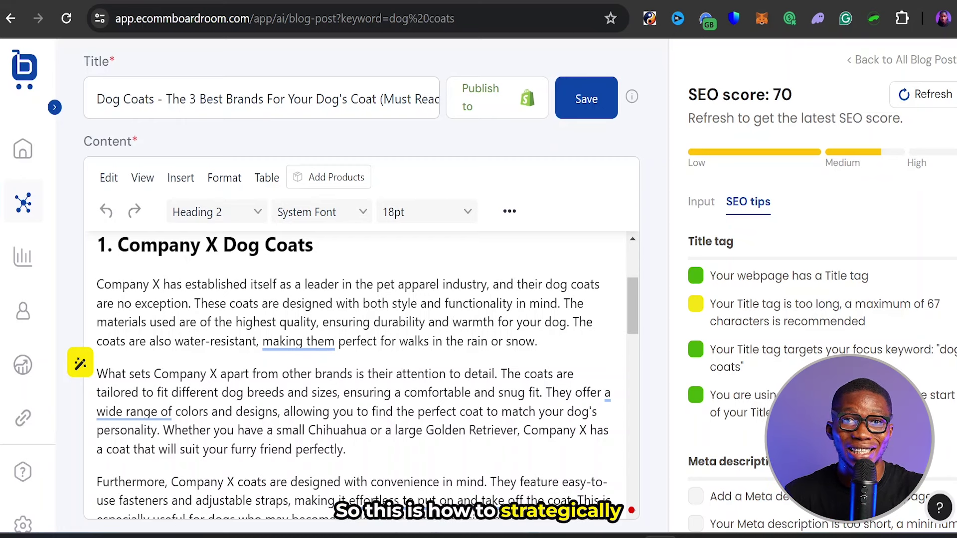
scroll(366, 379, down, 2)
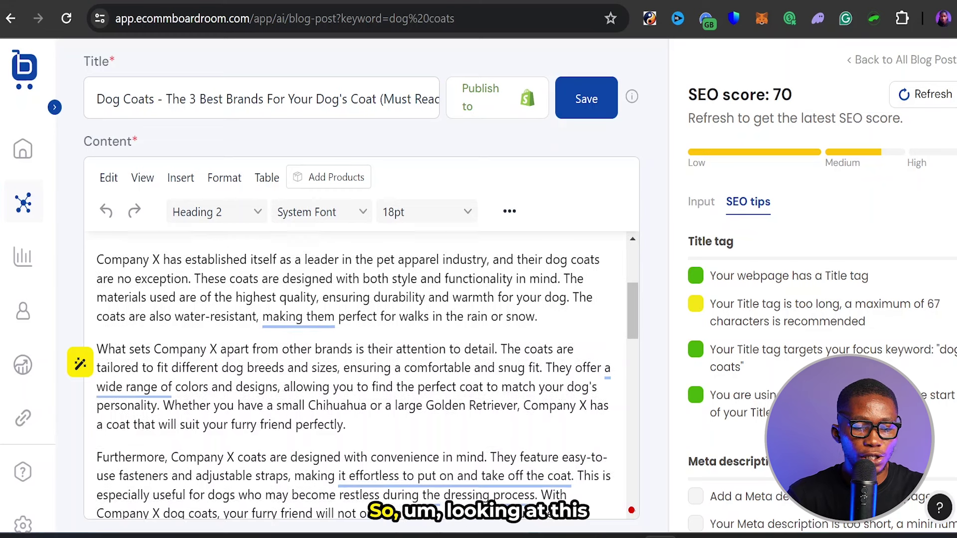
scroll(703, 264, down, 5)
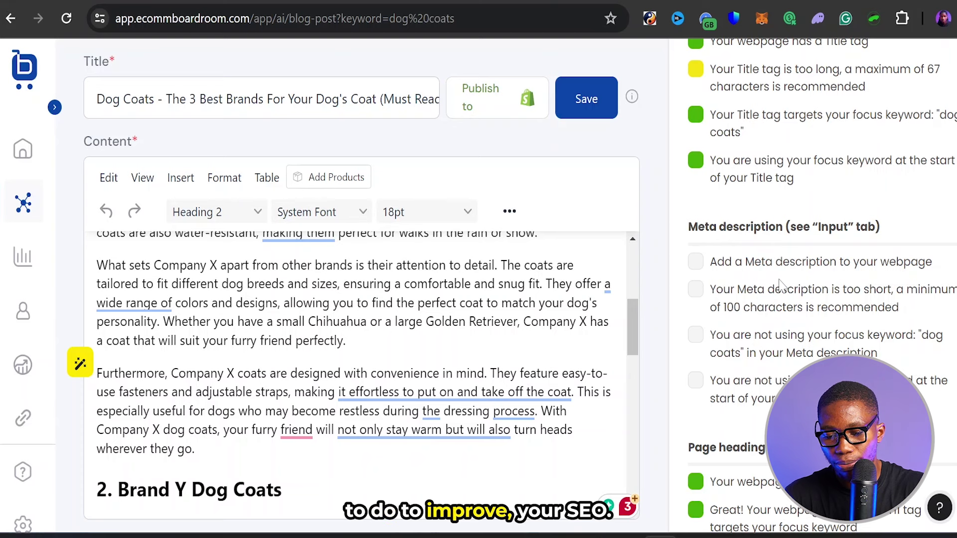
scroll(733, 309, down, 7)
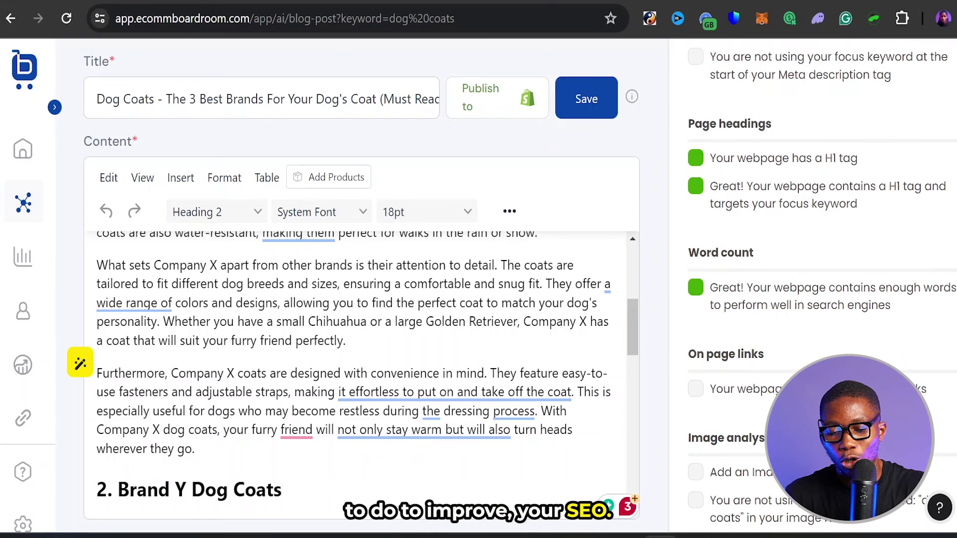
click(726, 389)
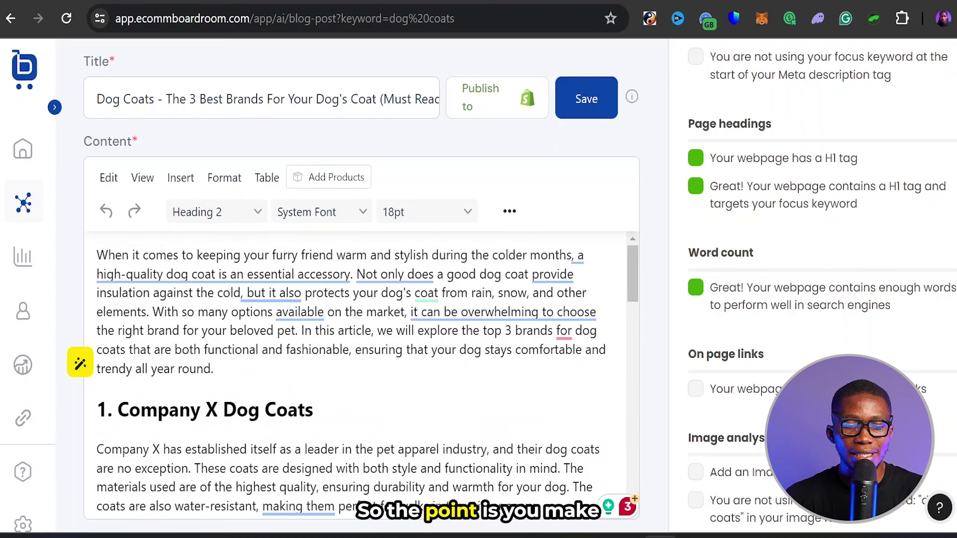
scroll(781, 332, down, 3)
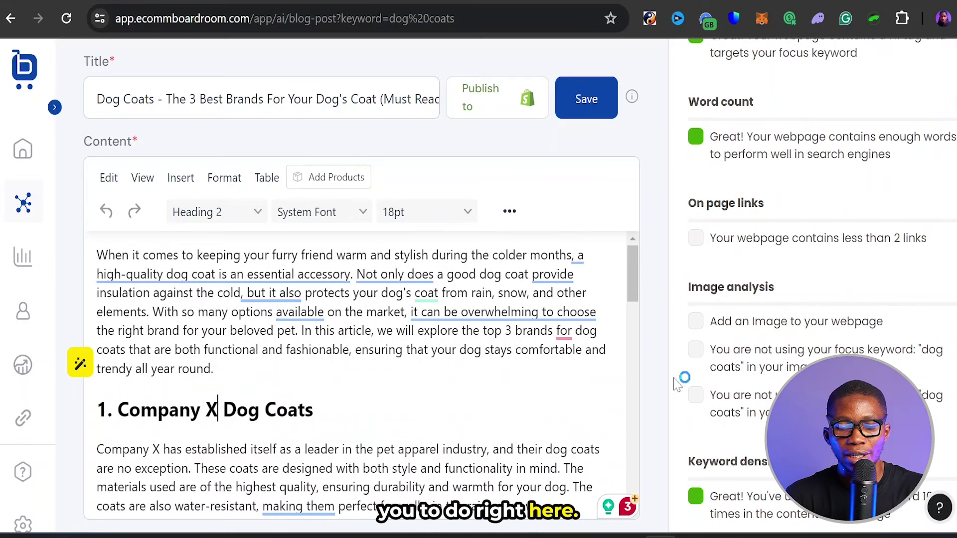
scroll(362, 377, down, 15)
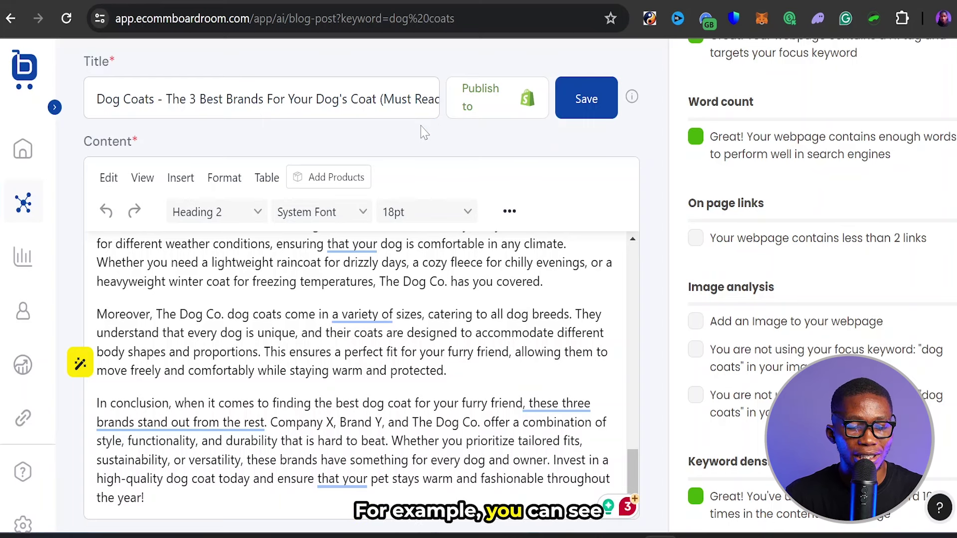
scroll(361, 374, up, 5)
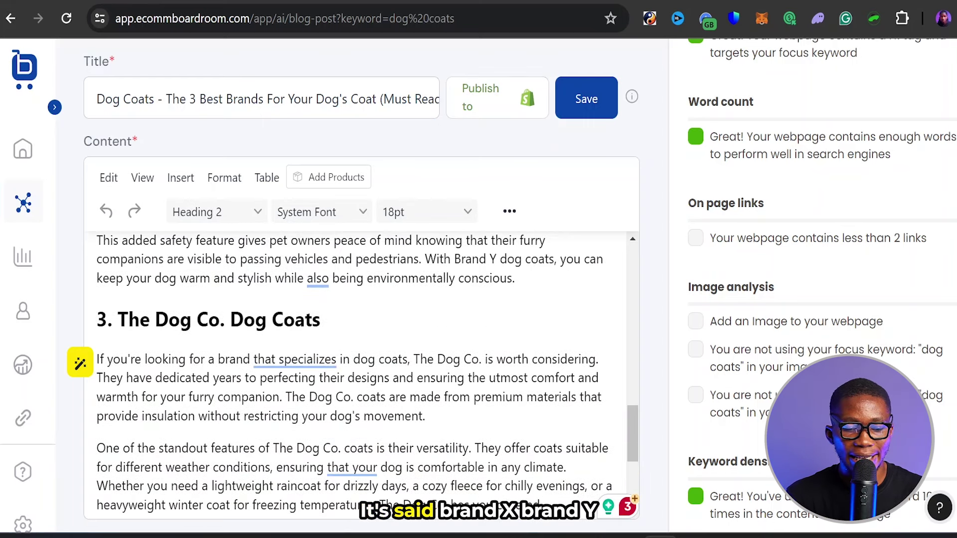
scroll(361, 373, up, 12)
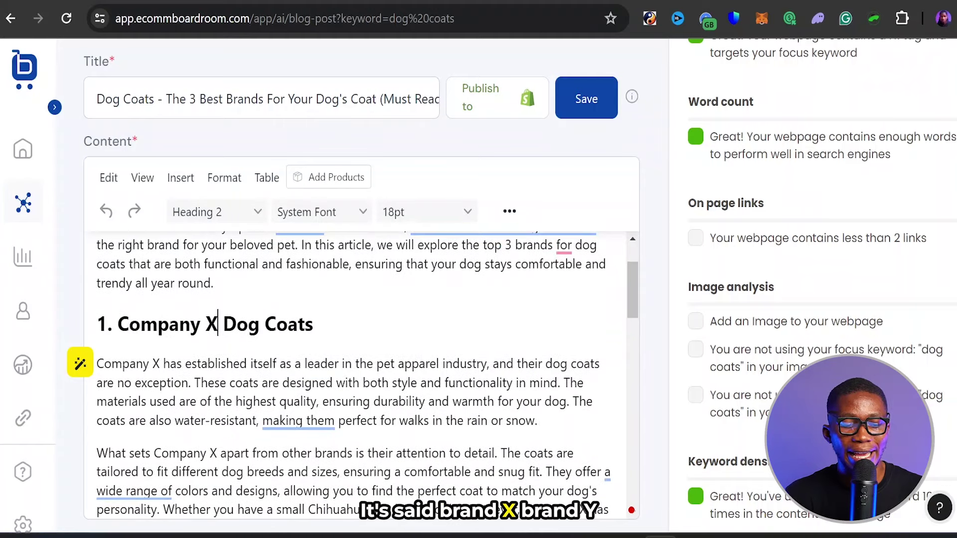
scroll(361, 374, down, 6)
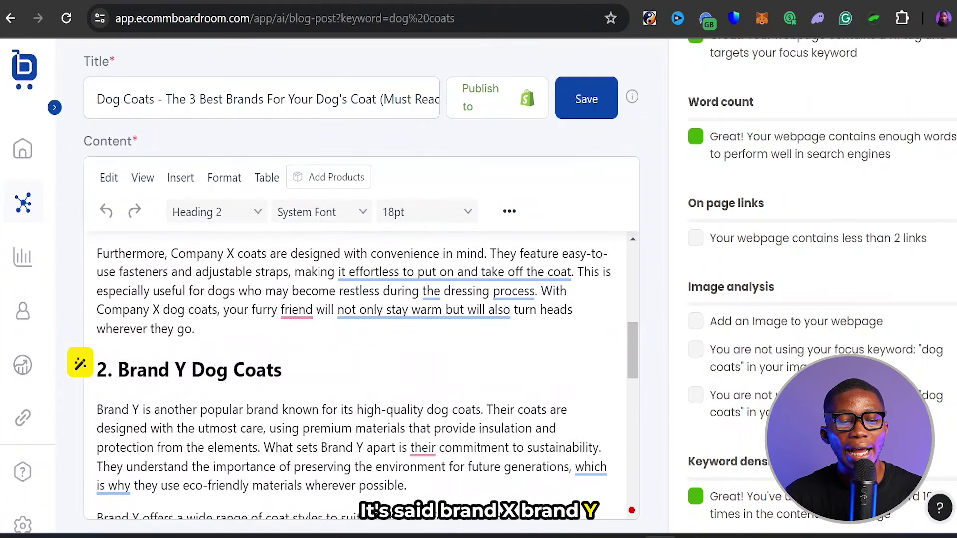
scroll(361, 373, down, 8)
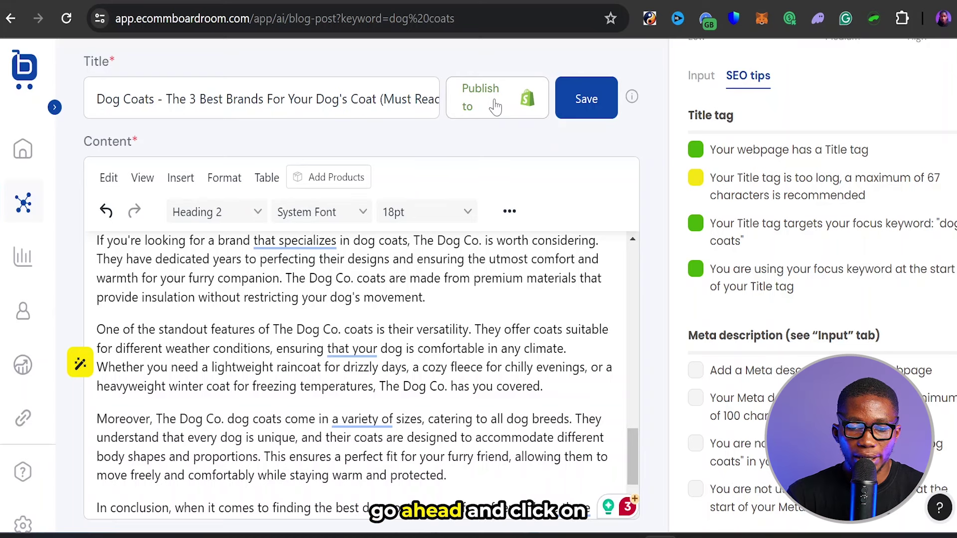
- Save the dog coats article and check its focus keyword and Google search preview snippet
click(565, 109)
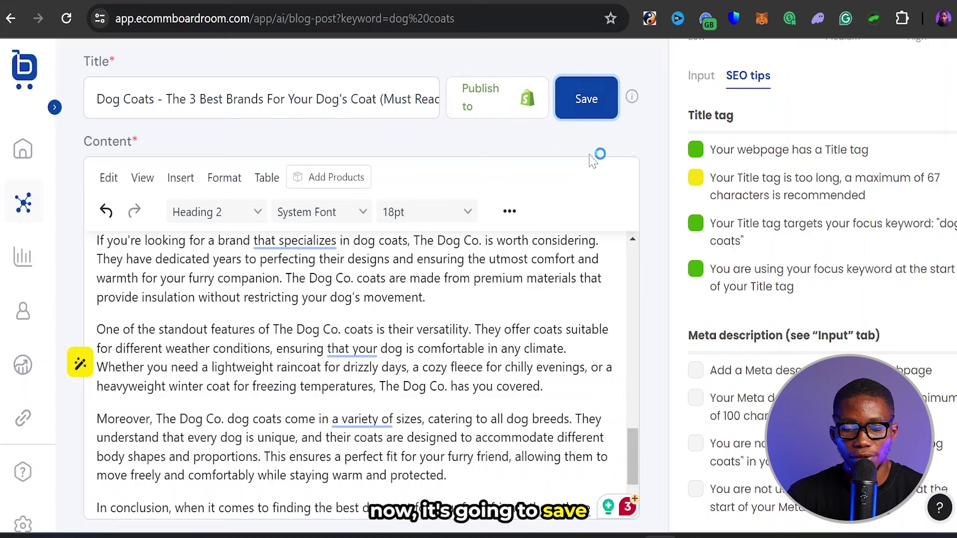
click(697, 80)
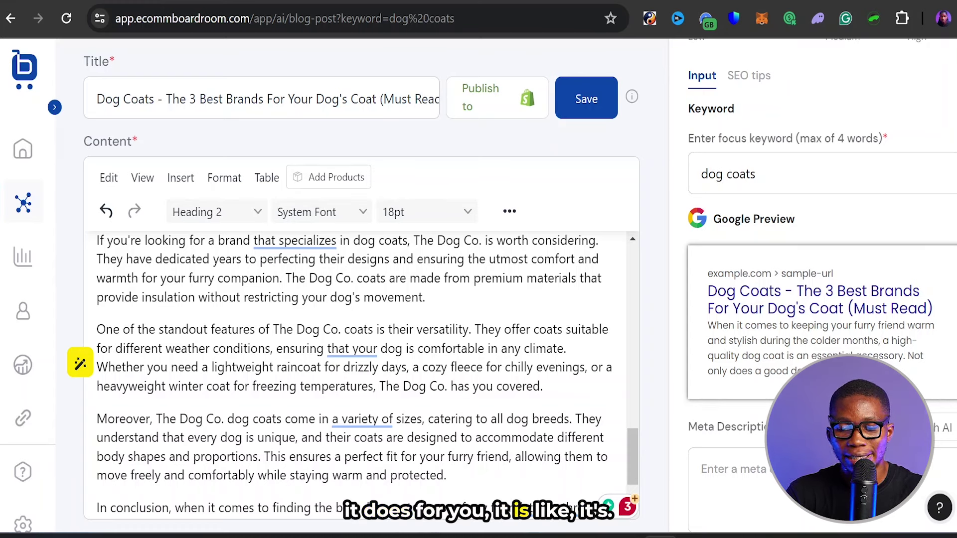
drag(708, 325, 802, 371)
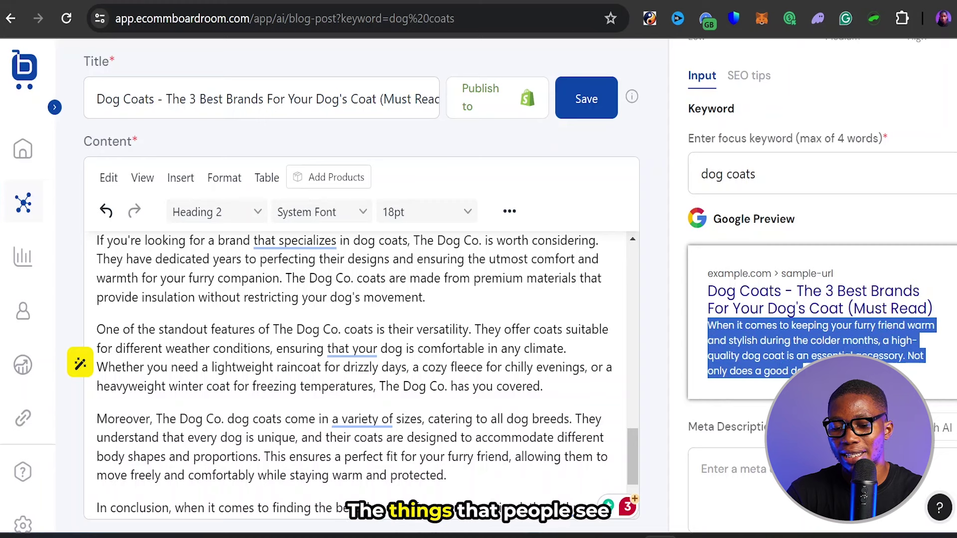
click(802, 371)
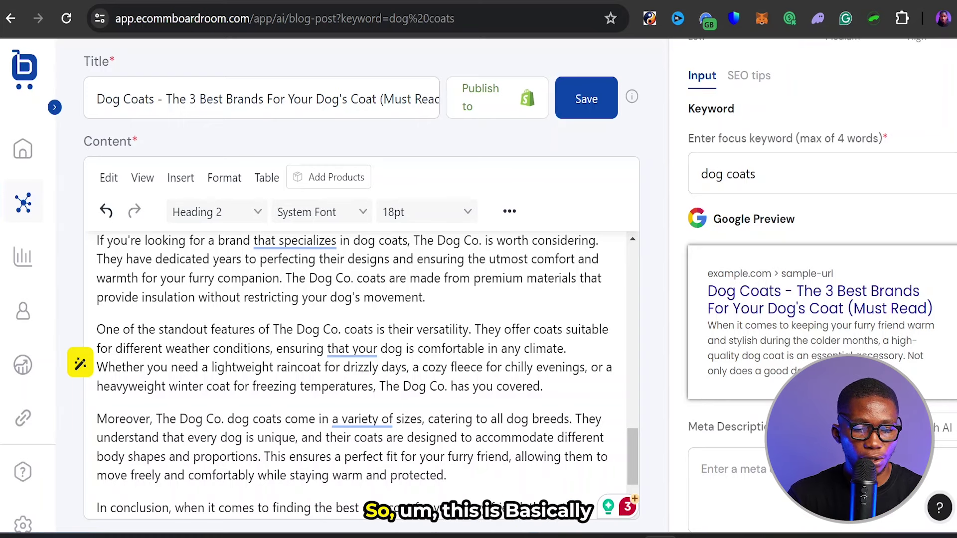
scroll(367, 375, up, 15)
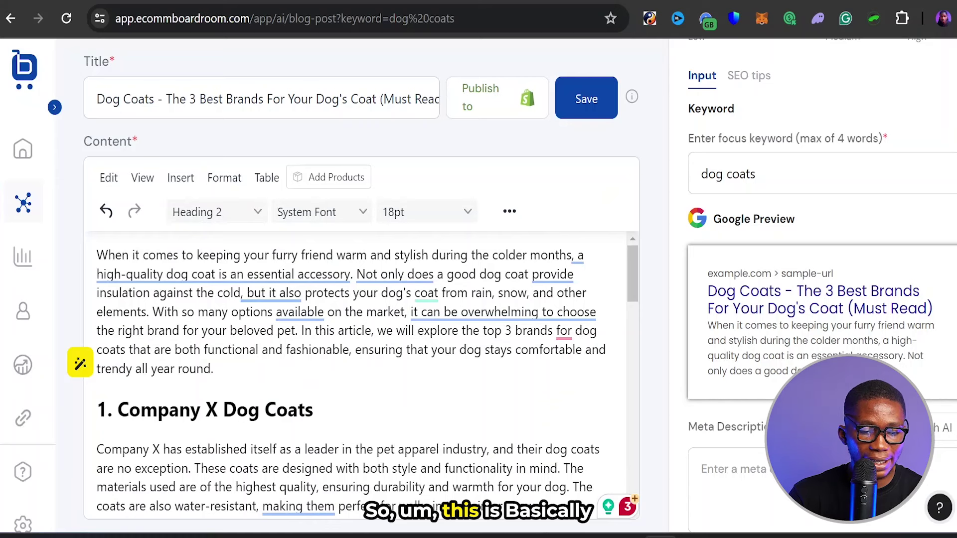
- Save the article again and expand the AI content section on the templates page
click(597, 107)
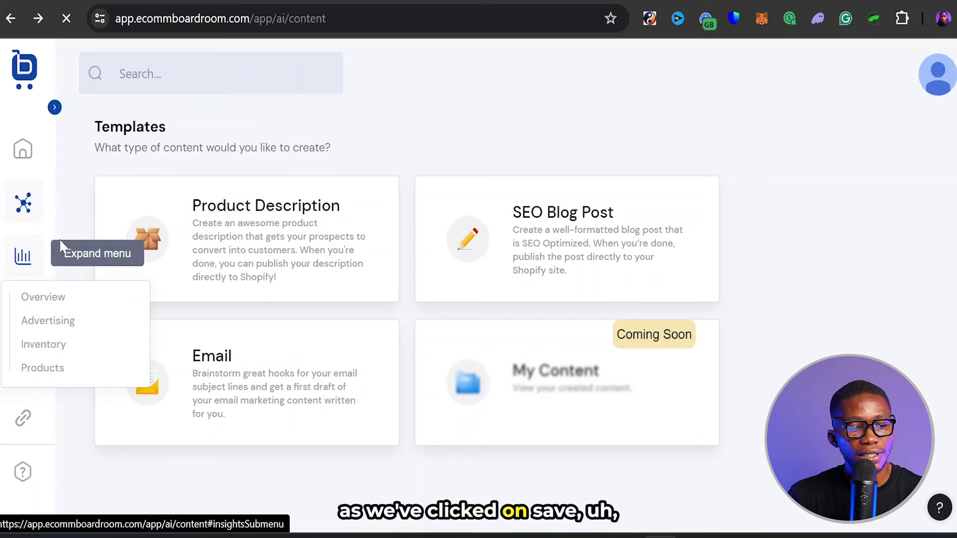
mouse_move(23, 203)
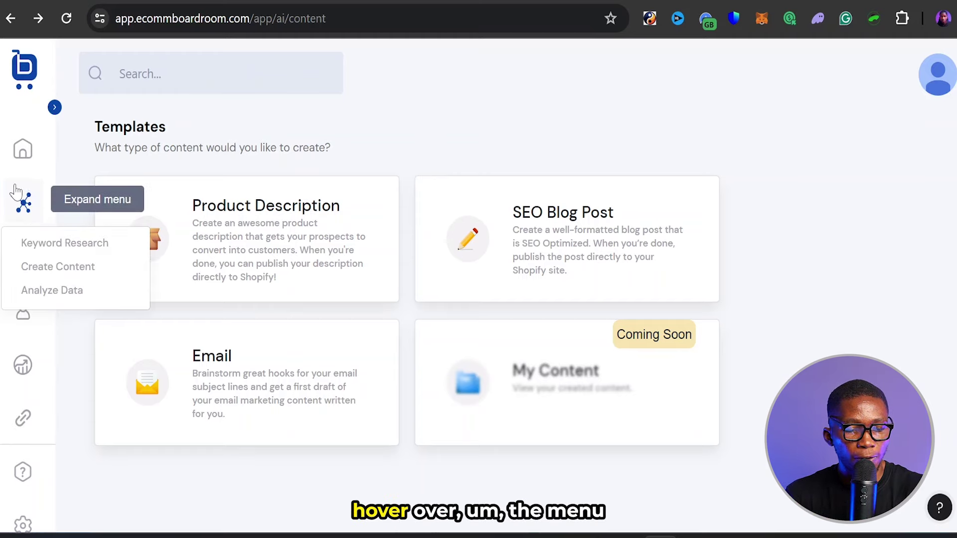
click(19, 205)
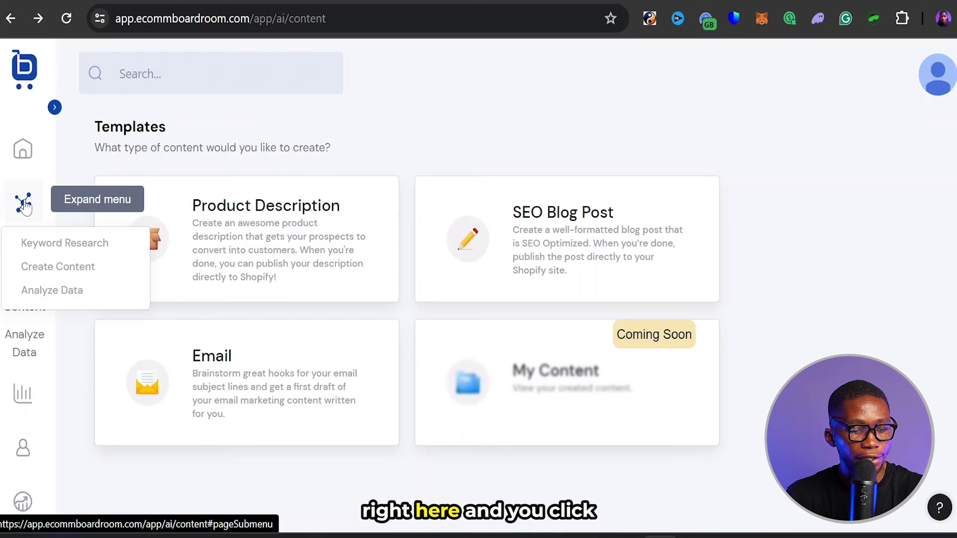
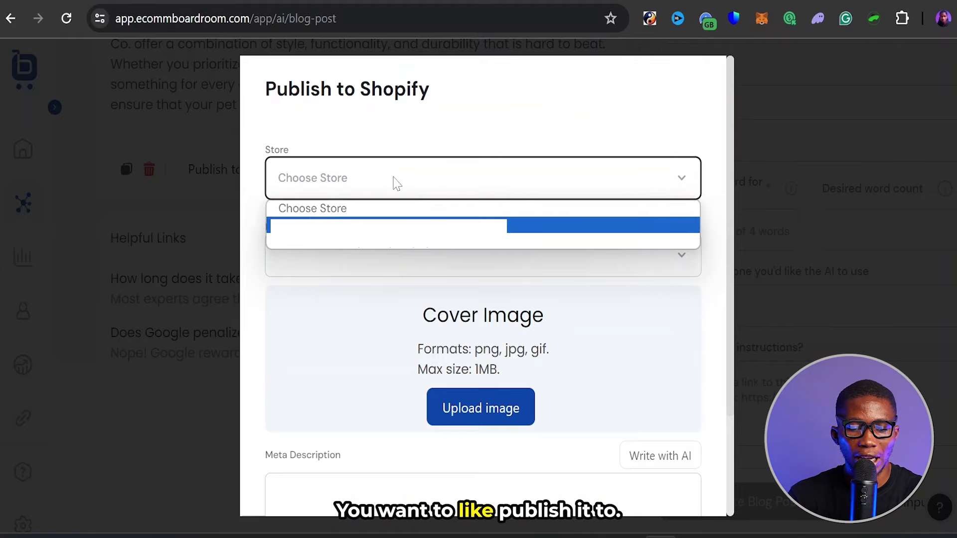
- Close the store and blog dropdowns in the publish dialog without choosing any option
click(396, 183)
scroll(402, 245, down, 2)
click(482, 185)
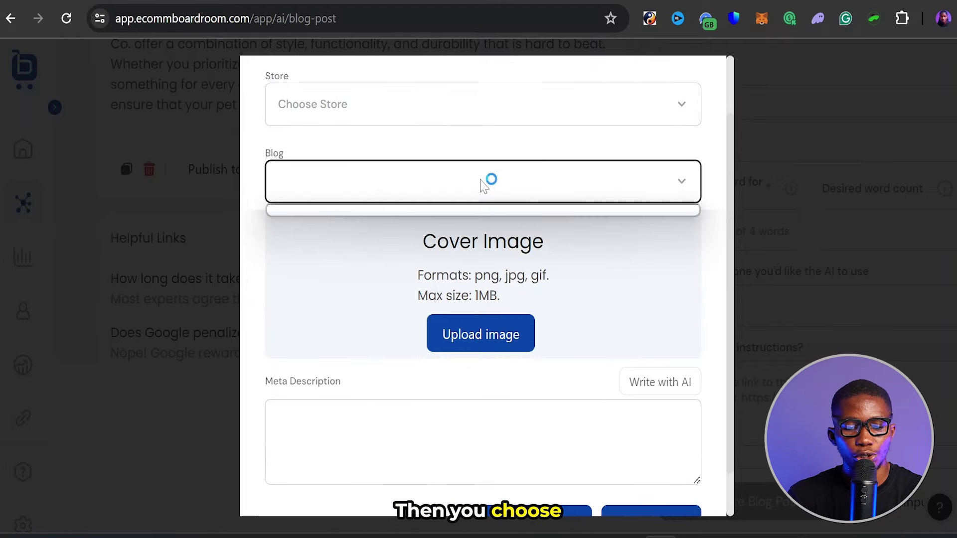
click(498, 183)
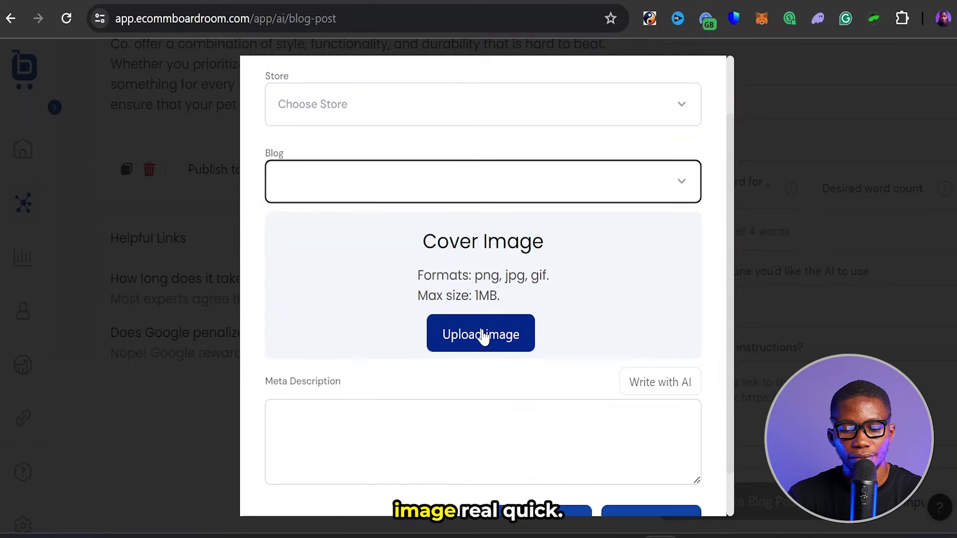
scroll(619, 357, down, 1)
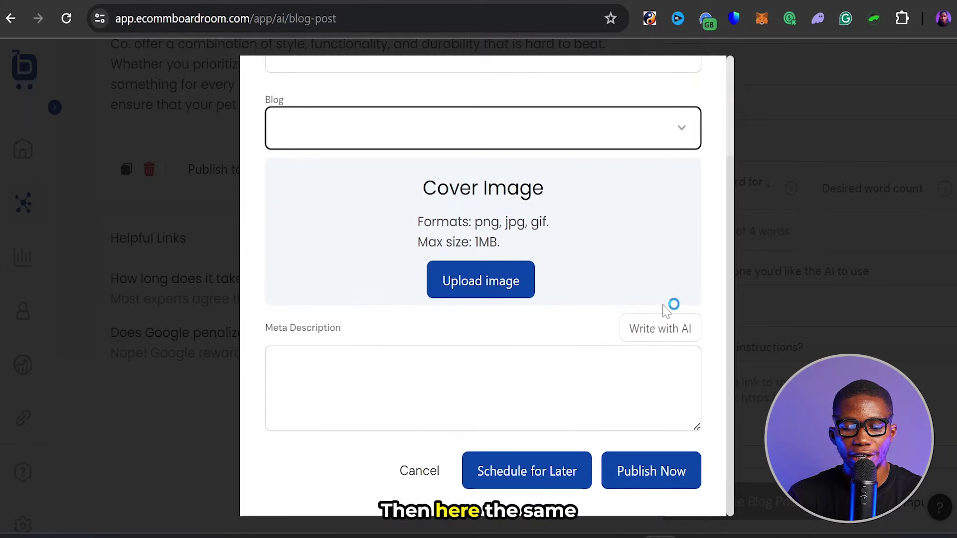
- Have AI write the meta description, then cancel the Publish to Shopify dialog without publishing
click(644, 334)
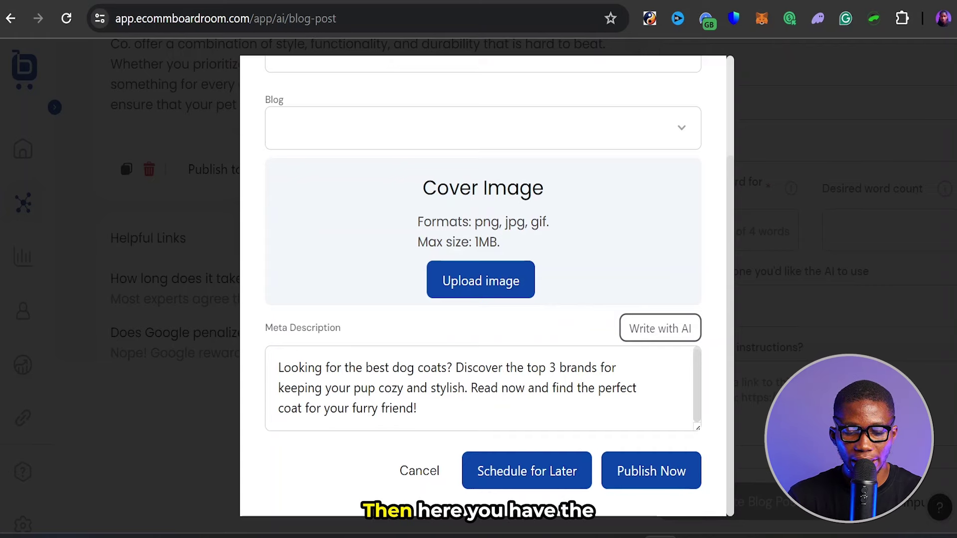
click(486, 476)
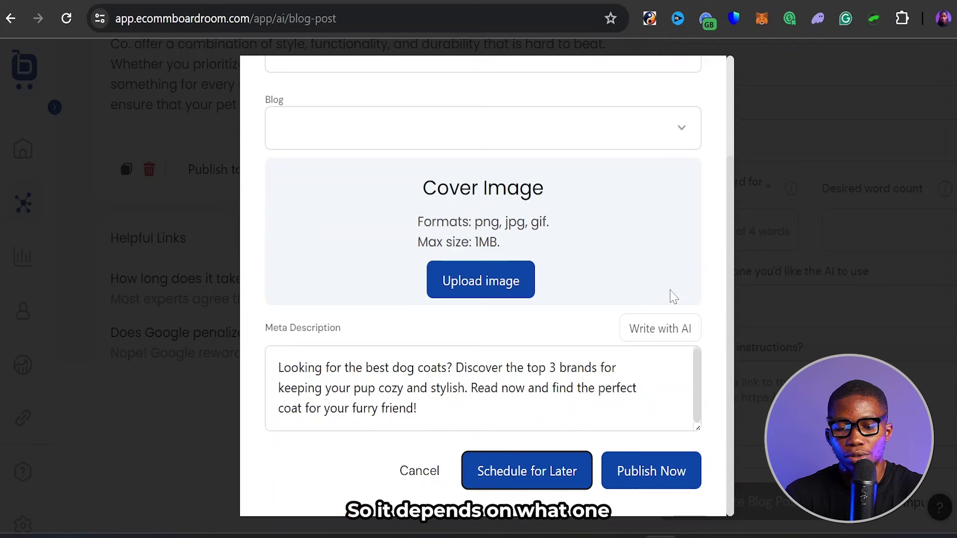
scroll(672, 297, up, 3)
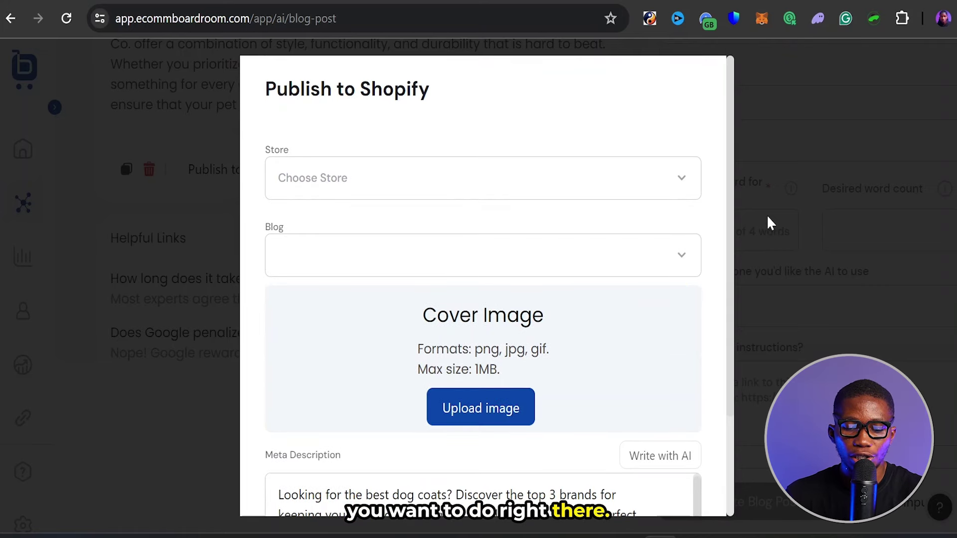
scroll(551, 273, down, 3)
click(403, 469)
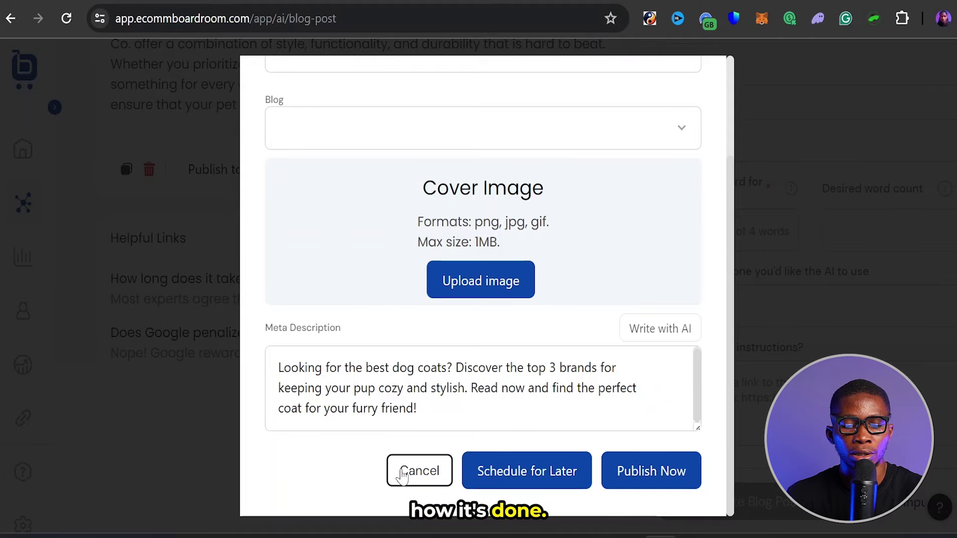
scroll(607, 364, down, 5)
- Highlight the draft's title from 'The 3 Best Brands' onward, then go to the WordCounter question list
scroll(359, 199, up, 10)
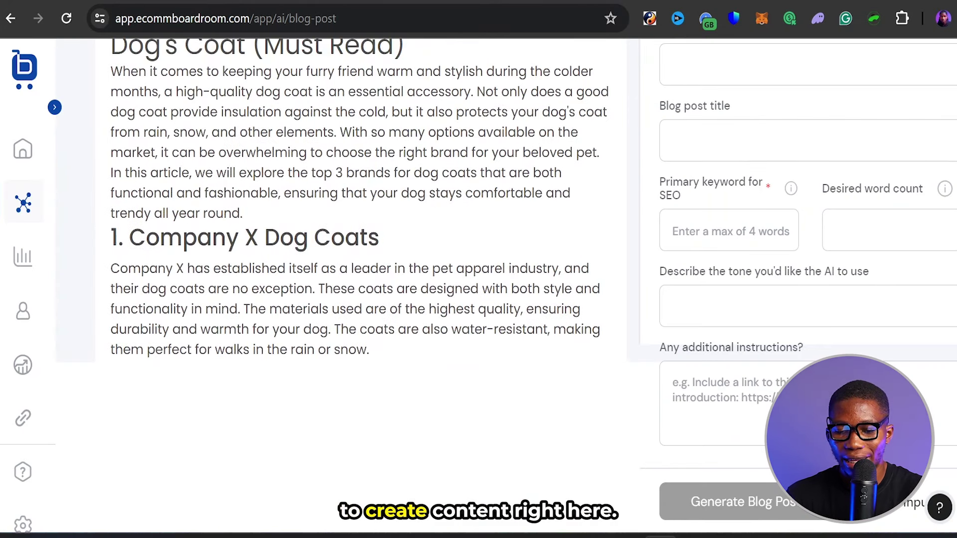
scroll(553, 230, up, 4)
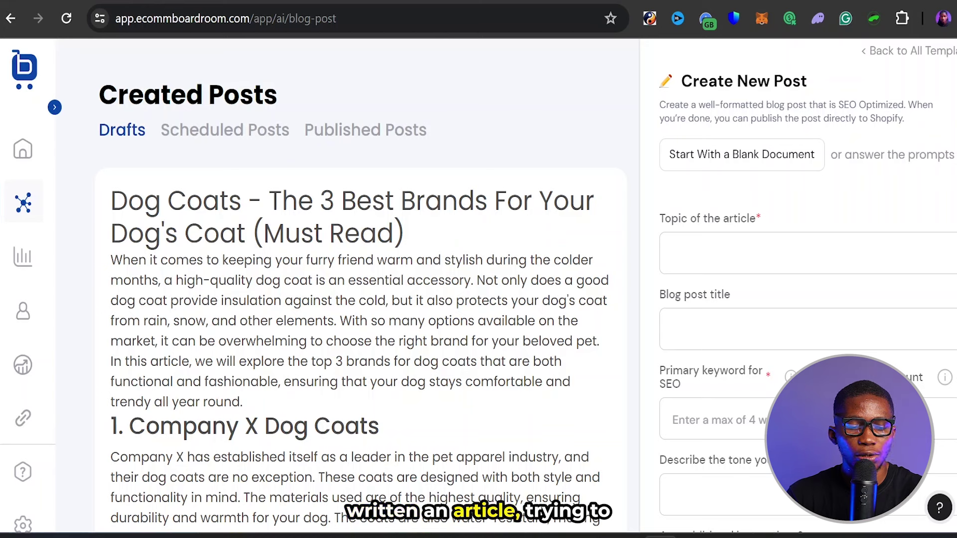
drag(111, 200, 415, 233)
click(416, 233)
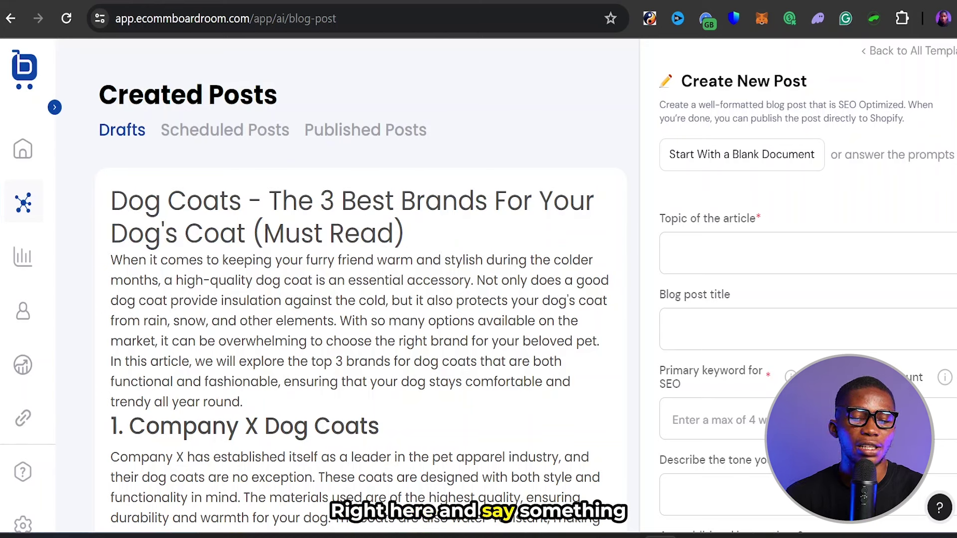
drag(268, 201, 421, 235)
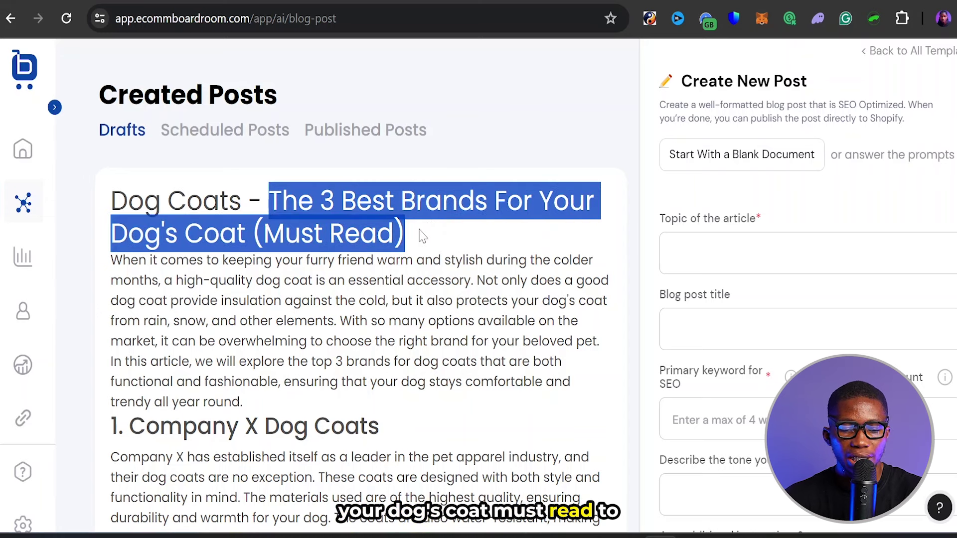
click(420, 237)
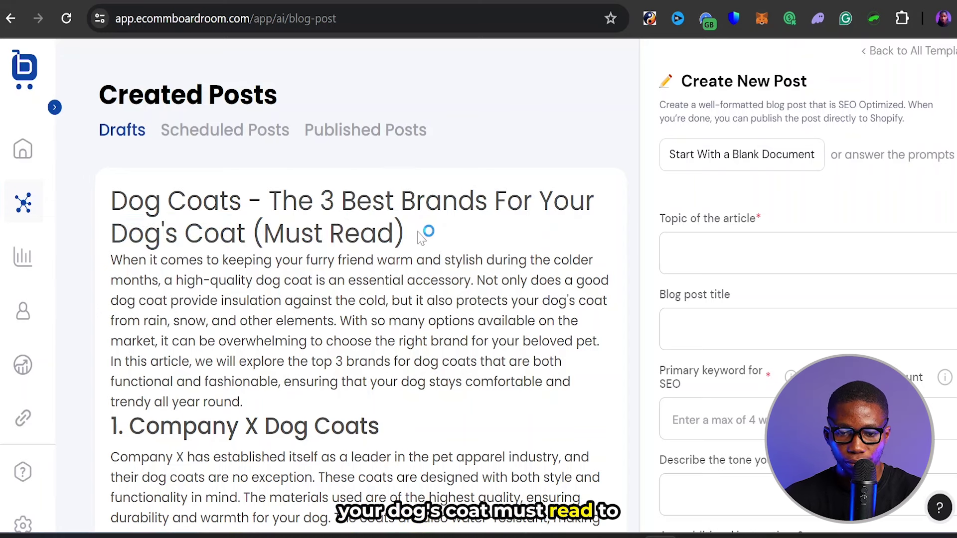
click(635, 121)
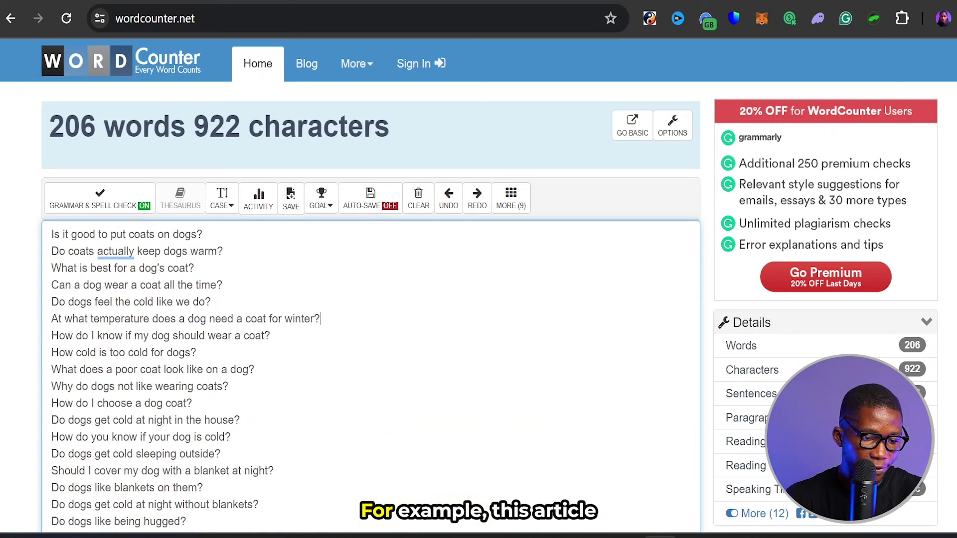
- Cut 'Is it good to put coats on dogs?' from the top of the WordCounter list
key(ctrl+shift+Right)
key(ctrl+shift+Right)
key(ctrl+shift+Right)
key(ctrl+shift+Right)
key(ctrl+shift+Right)
key(ctrl+shift+Right)
key(ctrl+shift+Right)
key(ctrl+shift+Right)
key(ctrl+shift+Right)
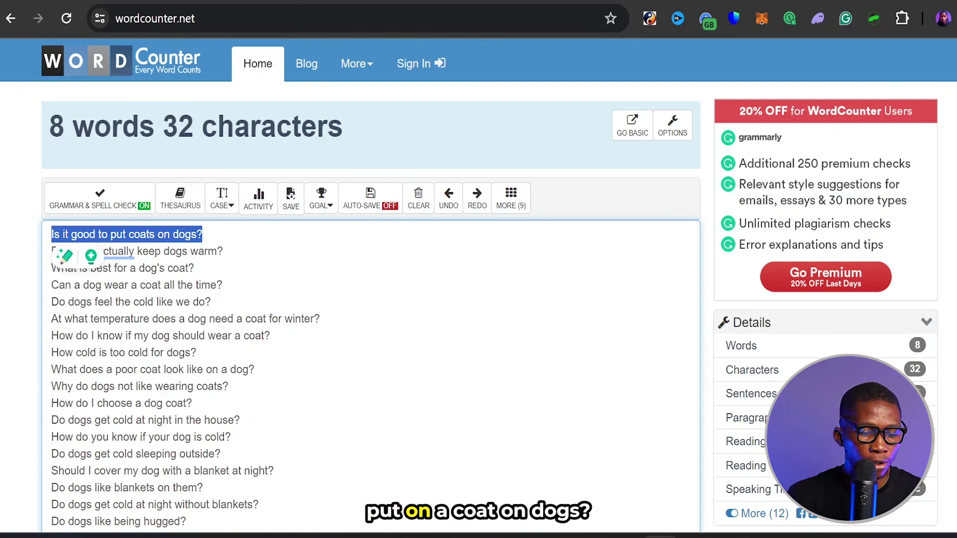
key(ctrl+x)
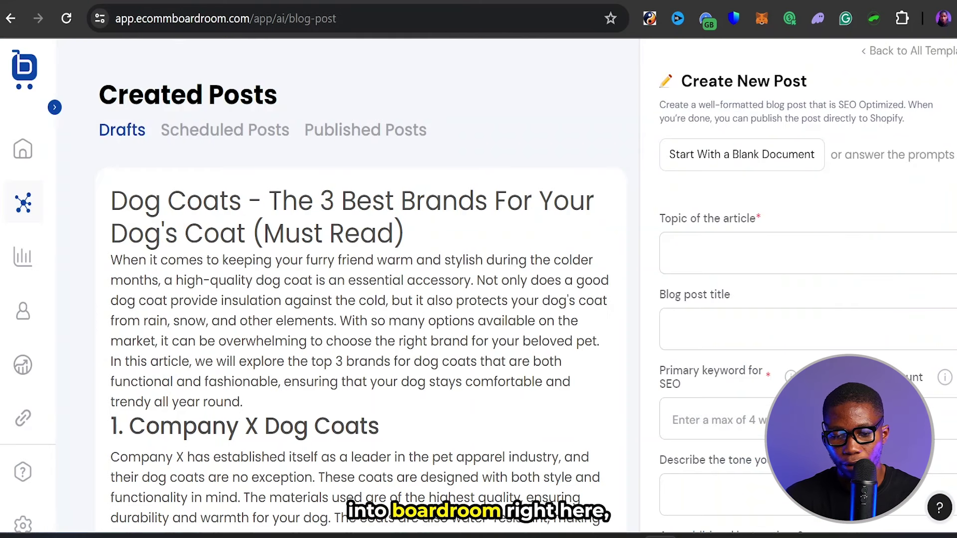
- Paste 'Is it good to put coats on dogs?' as the post's topic and blog post title
click(672, 252)
key(ctrl+v)
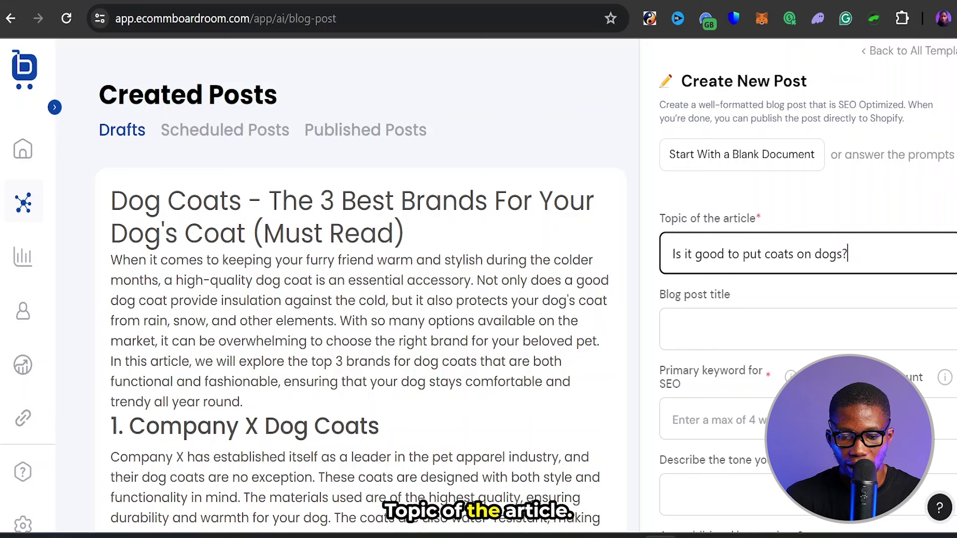
click(745, 324)
key(ctrl+v)
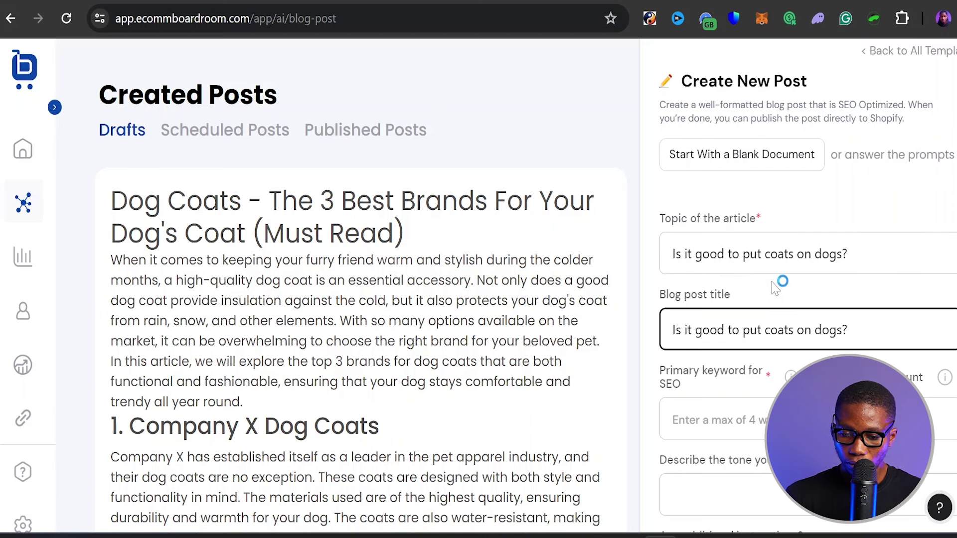
- Set the primary keyword to 'put coats on dogs', dismissing the four-word keyword warning
scroll(506, 279, down, 2)
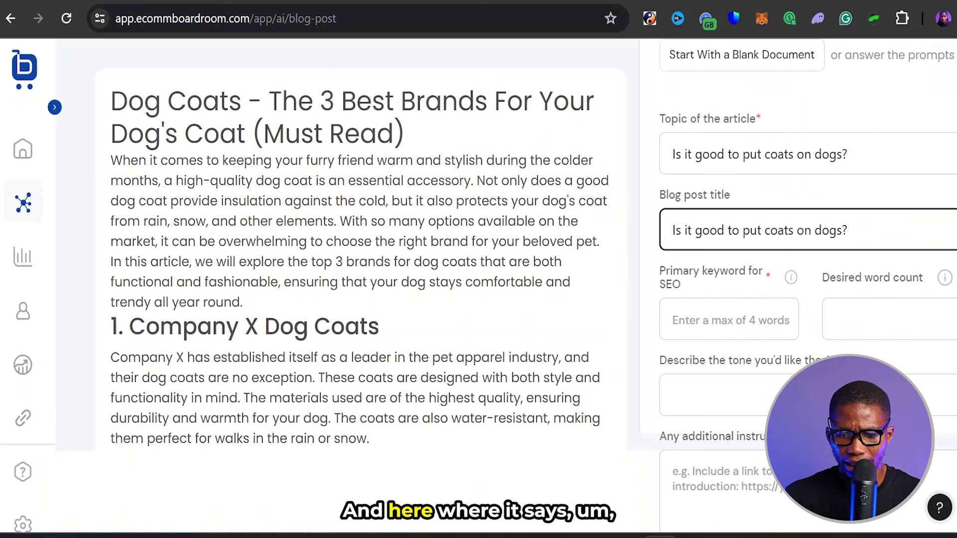
click(728, 320)
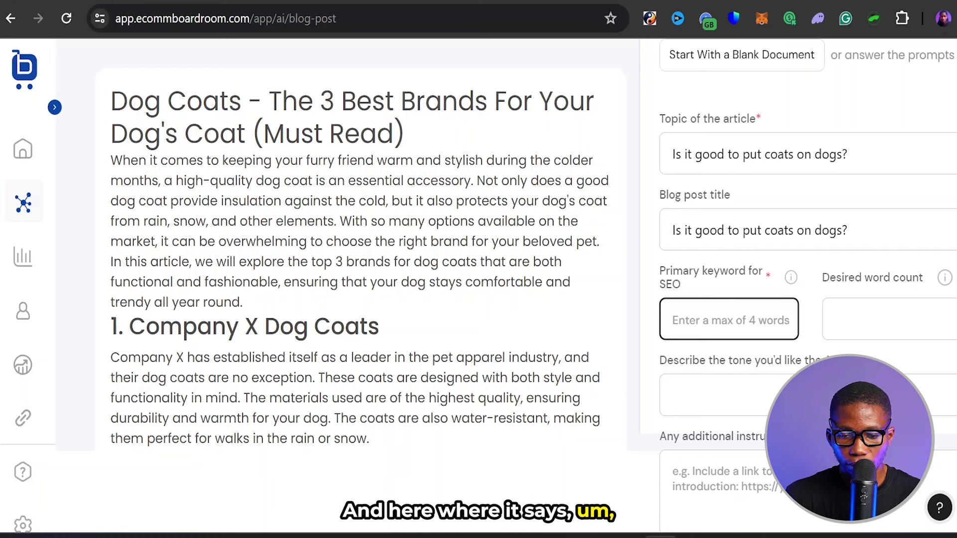
key(ctrl+v)
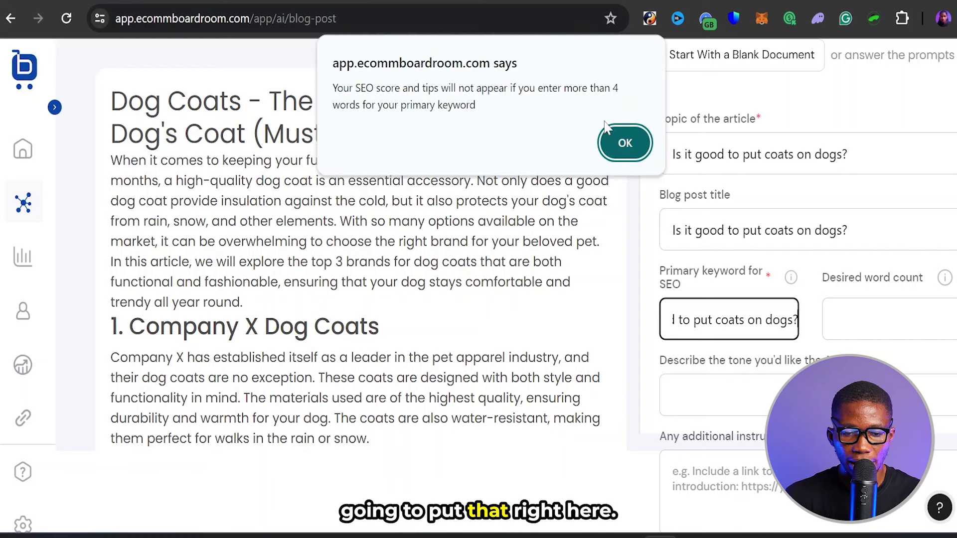
click(625, 145)
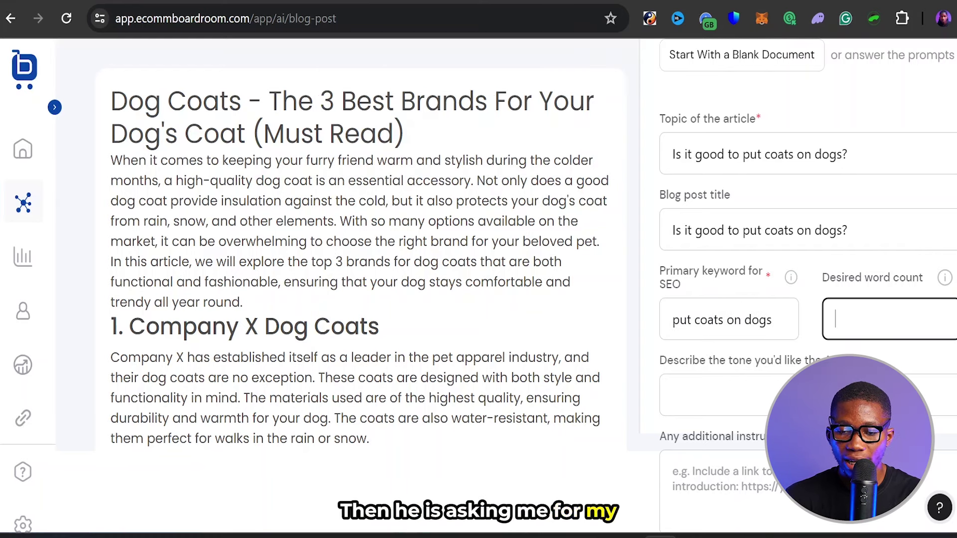
key(ctrl+t)
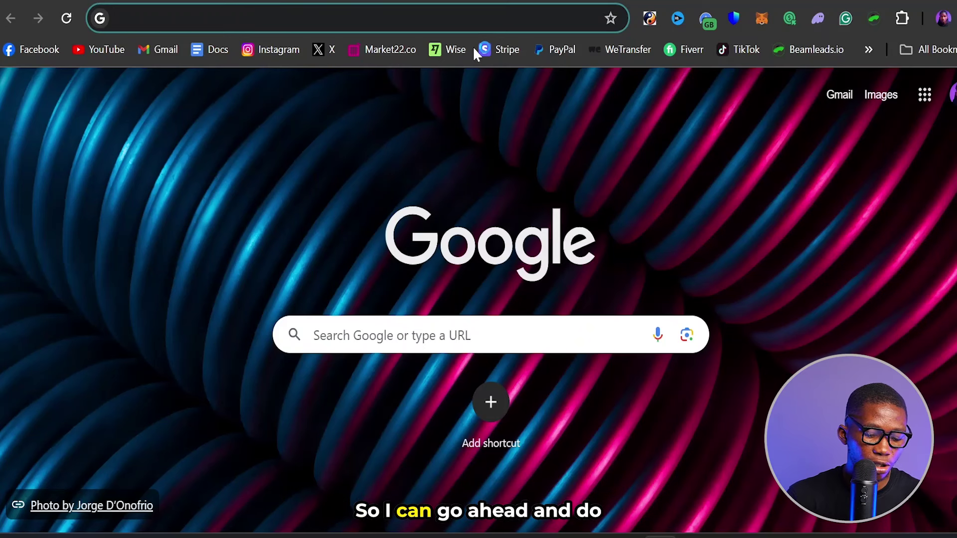
- Google 'Is it good to put coats on dogs?' and review the PDSA vet article before returning to WordCounter
key(ctrl+v)
key(Return)
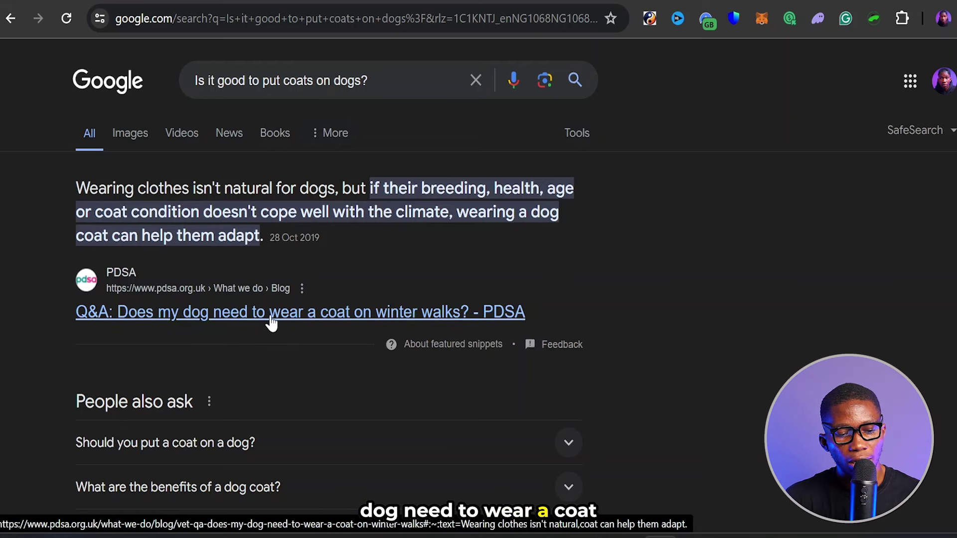
scroll(418, 327, down, 3)
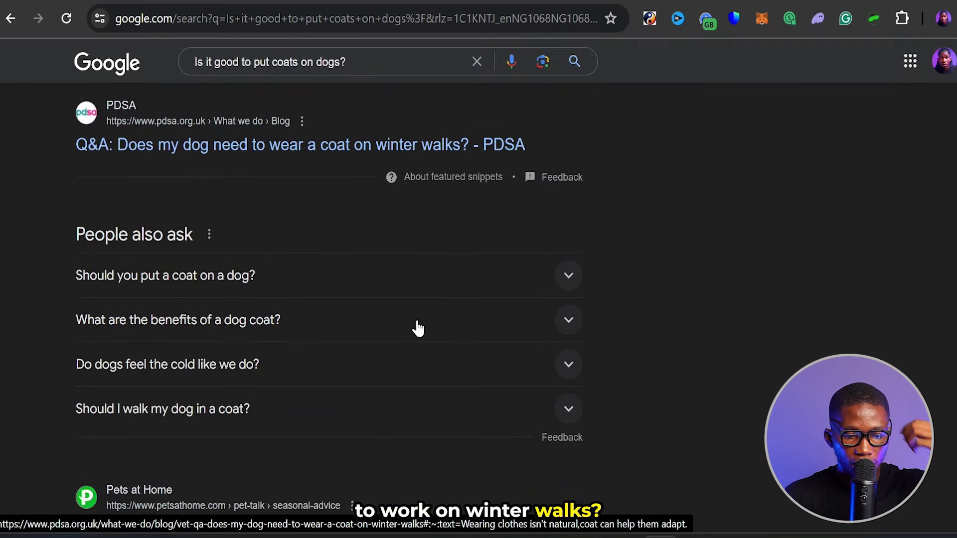
scroll(418, 328, down, 2)
scroll(418, 328, down, 4)
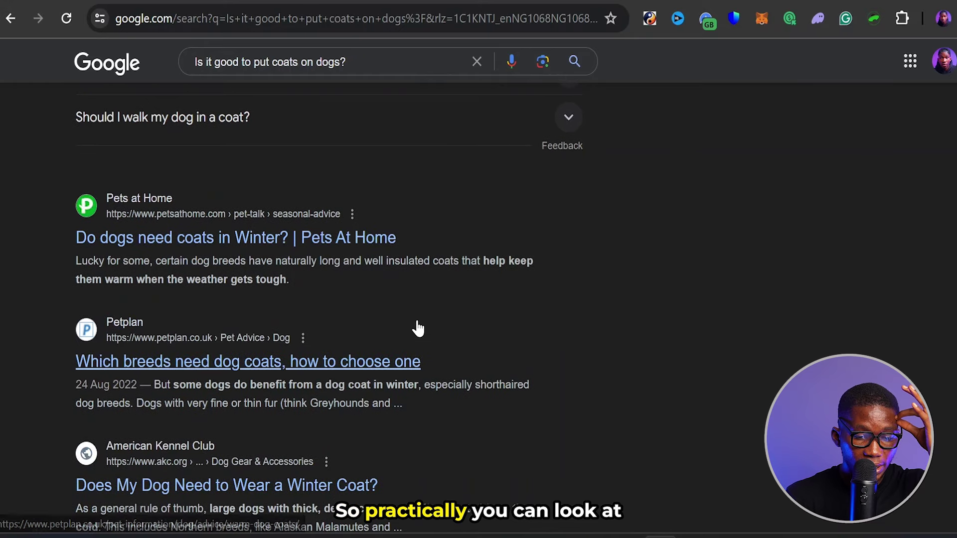
scroll(418, 328, up, 8)
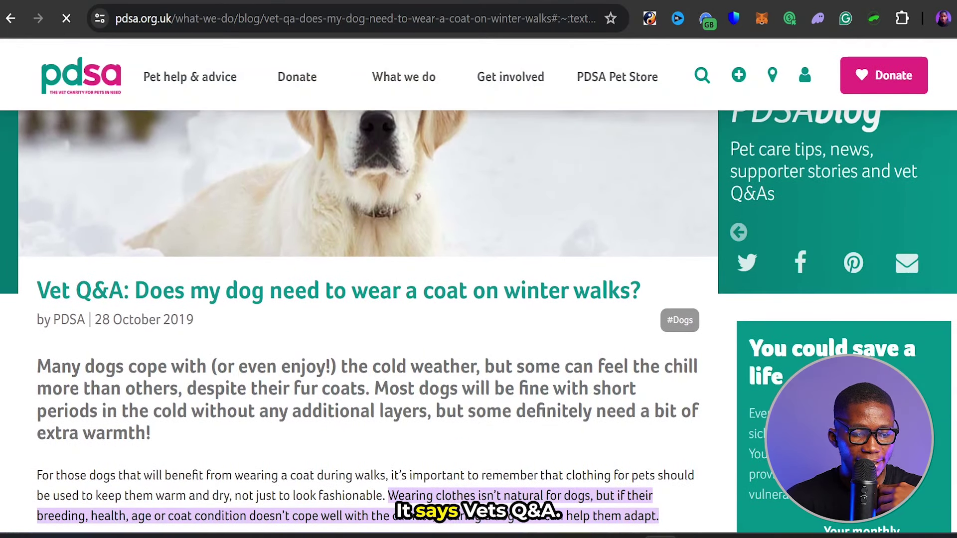
drag(37, 291, 640, 290)
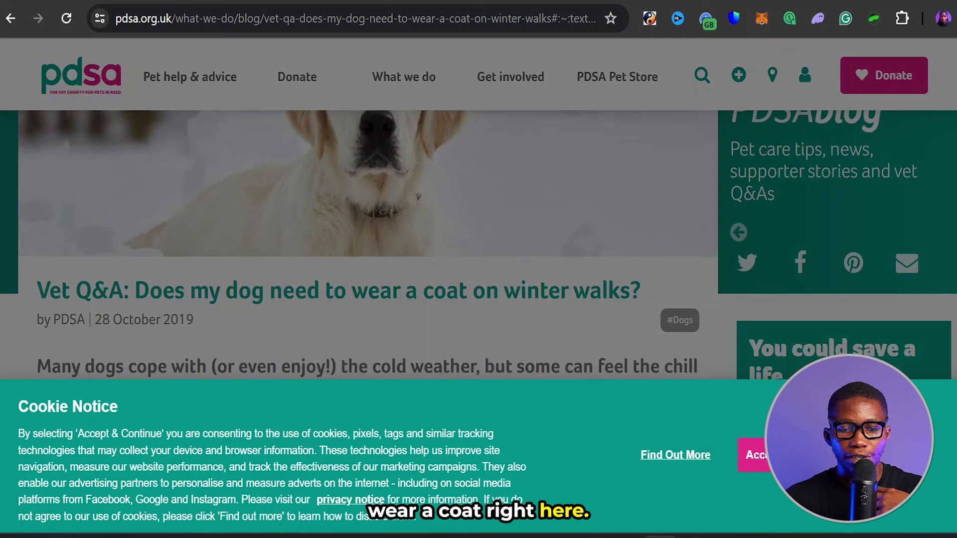
click(723, 1)
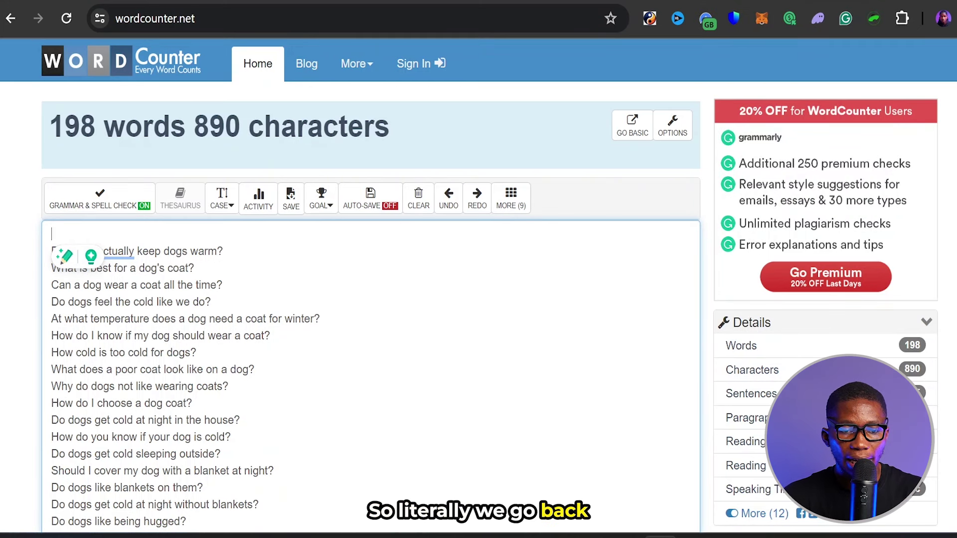
- Set the desired word count to 1500 and the tone to 'be conversational'
key(ctrl+Tab)
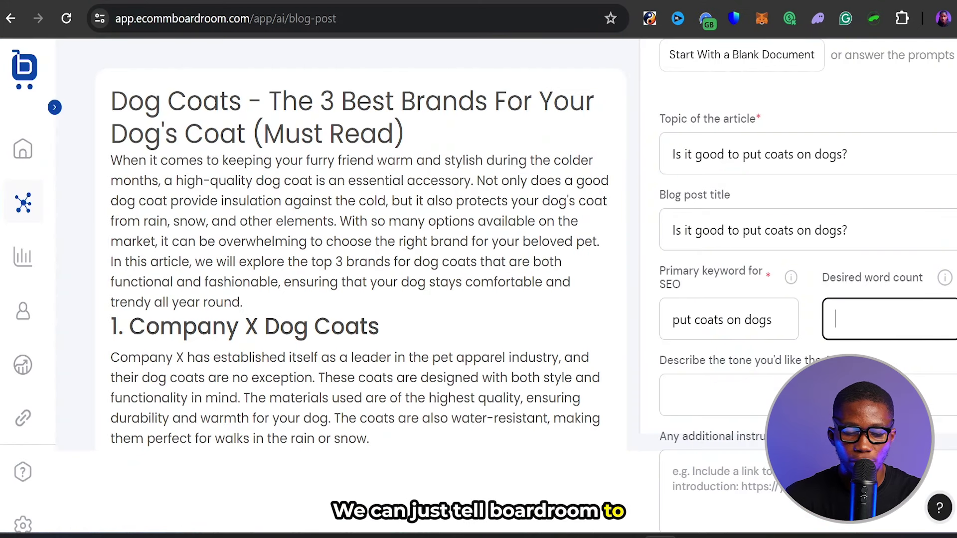
text(1500)
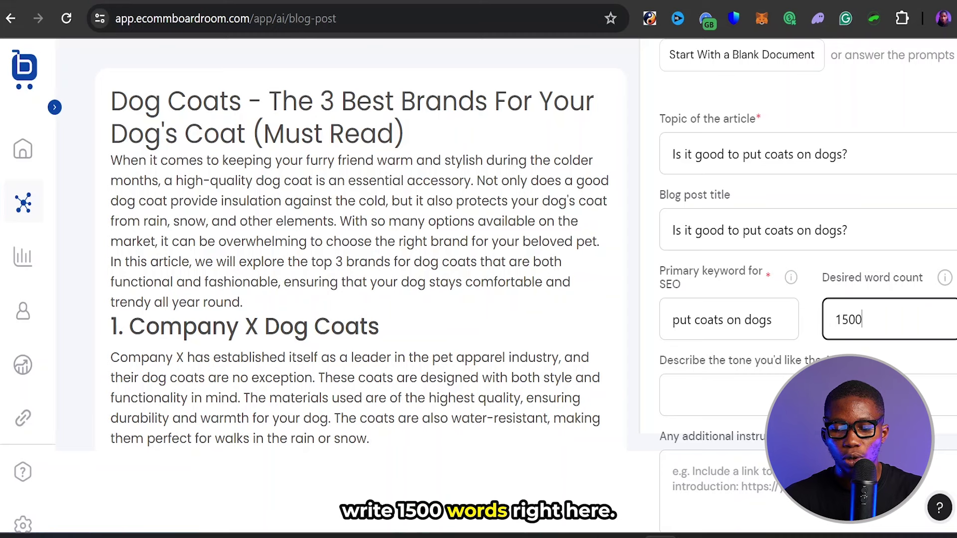
scroll(507, 286, down, 2)
click(713, 309)
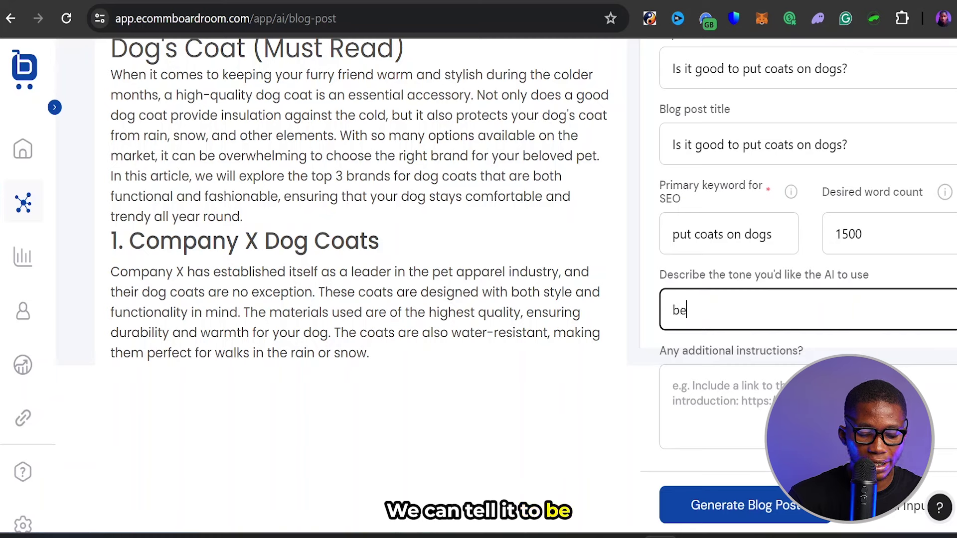
text(be converaational)
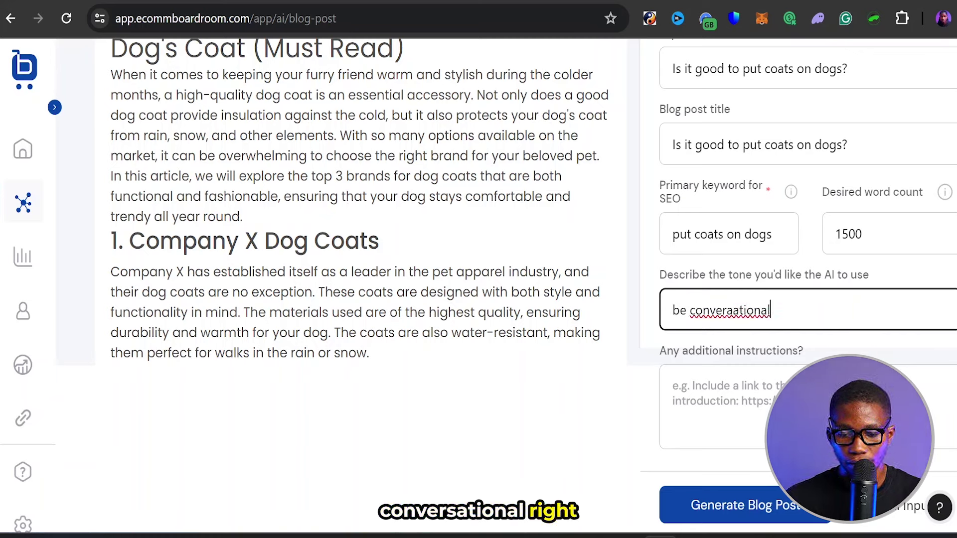
click(733, 310)
right_click(734, 310)
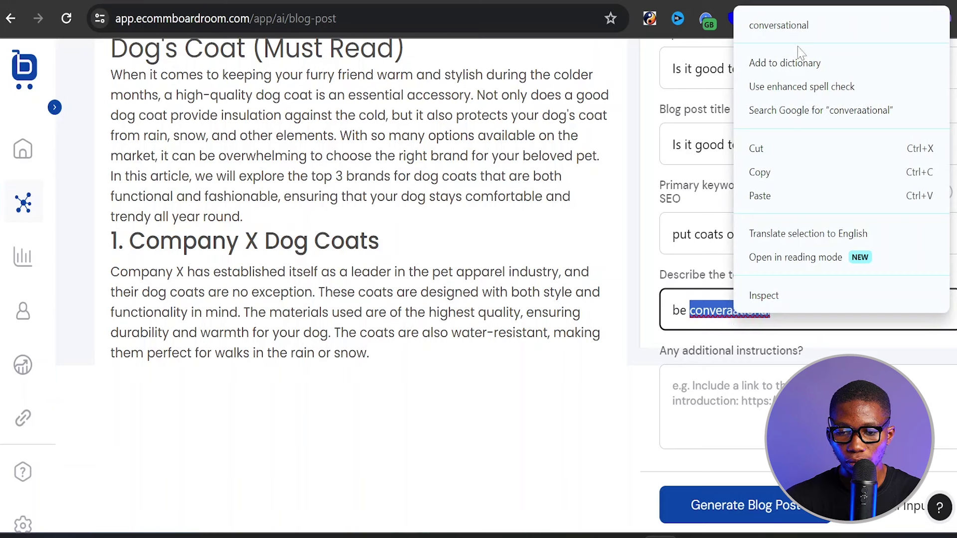
click(797, 24)
- Write additional instructions asking the AI to link to a best dog-coat brands article
click(674, 387)
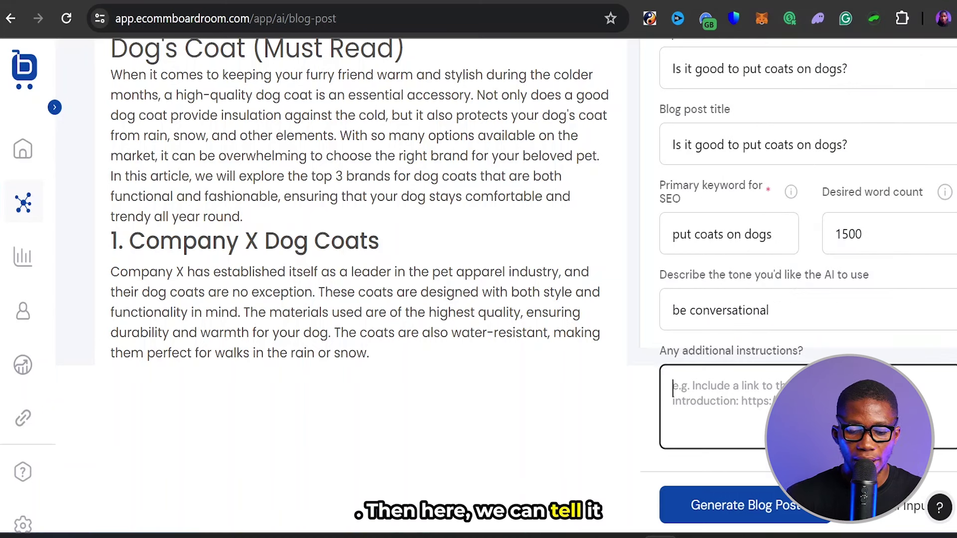
text(add a link to my arti)
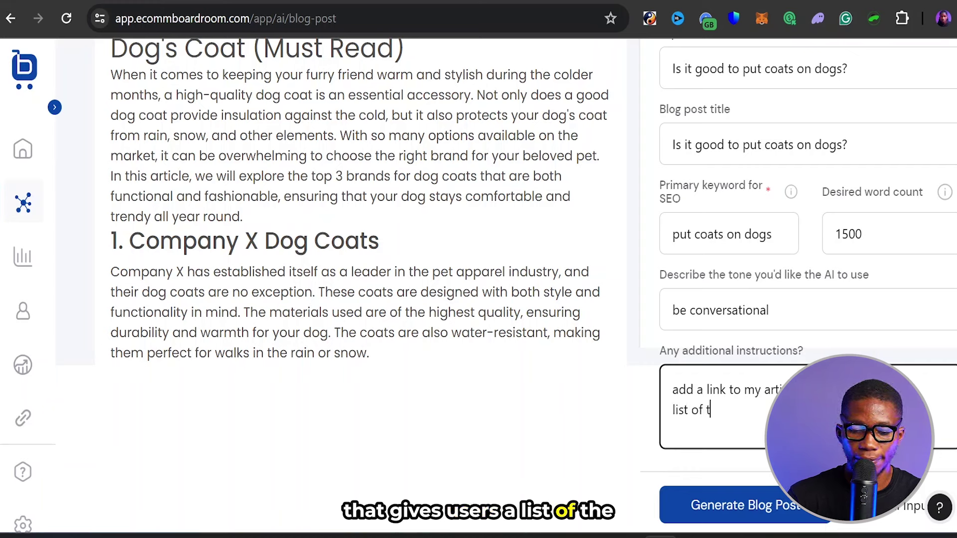
text(he best do)
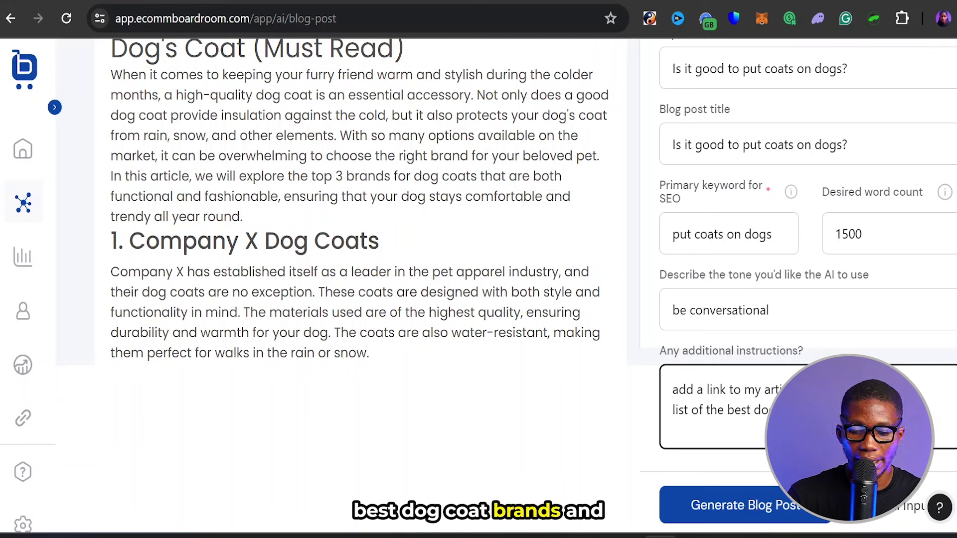
text( them to that one)
drag(736, 429, 765, 430)
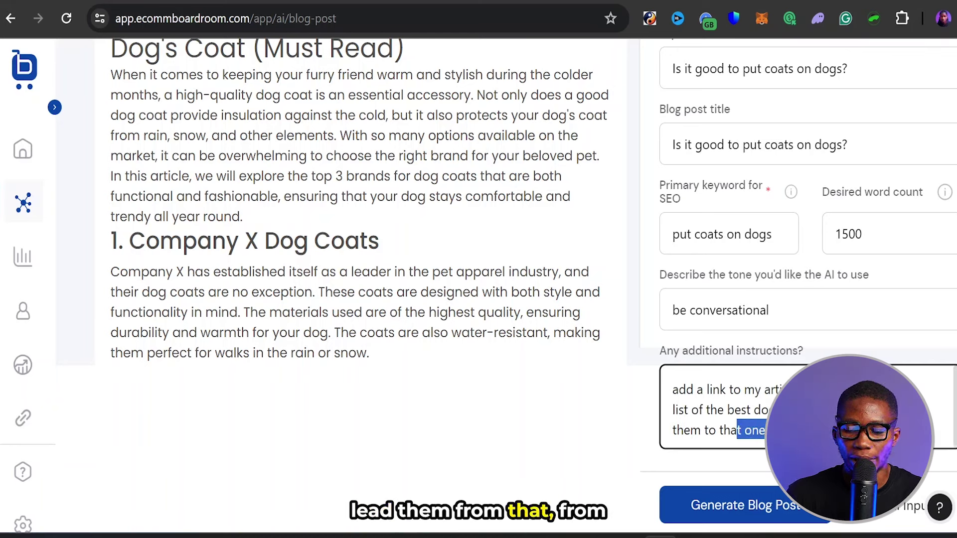
click(765, 430)
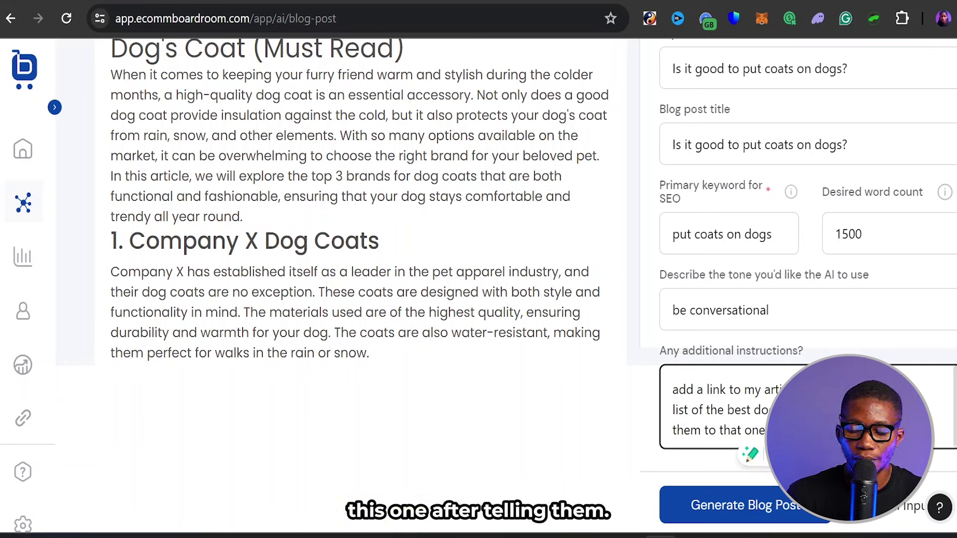
text(tellin)
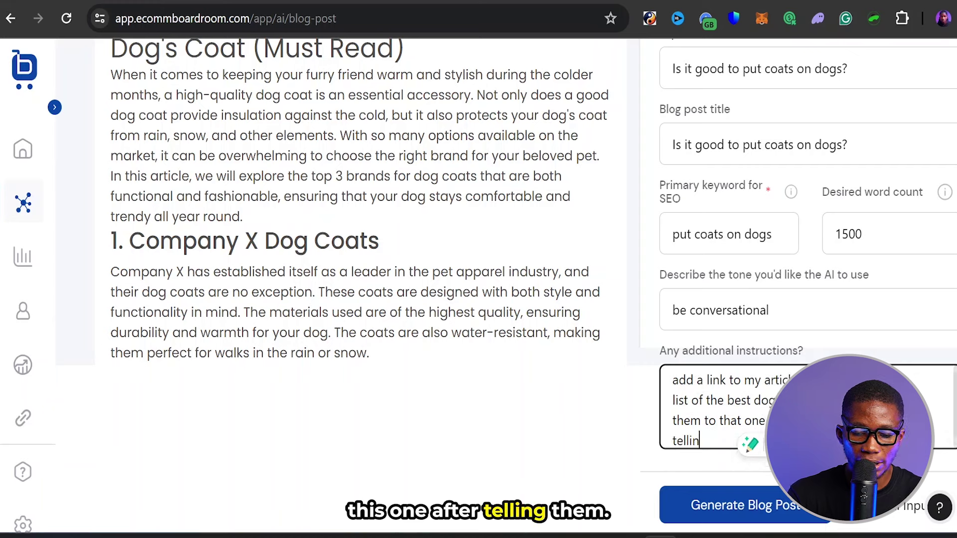
text(g them and )
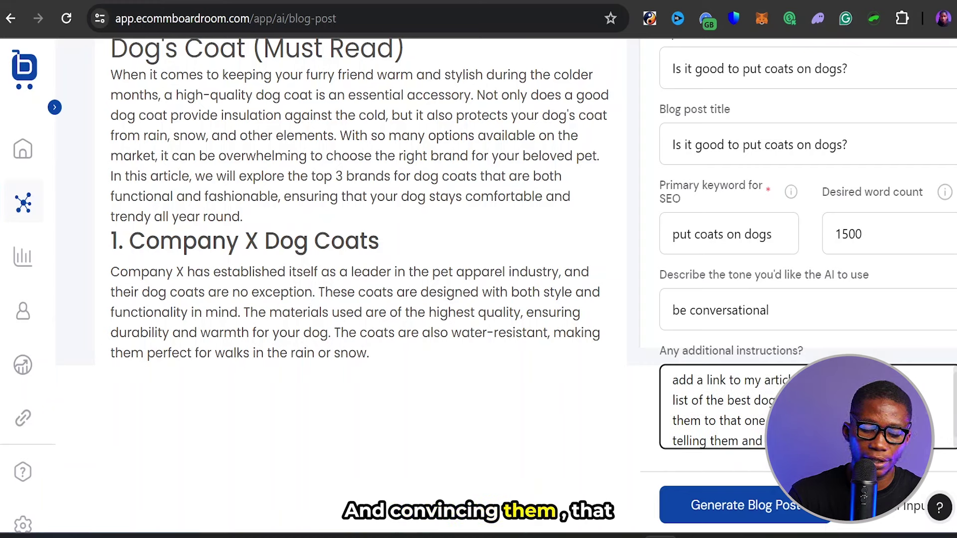
text(my a)
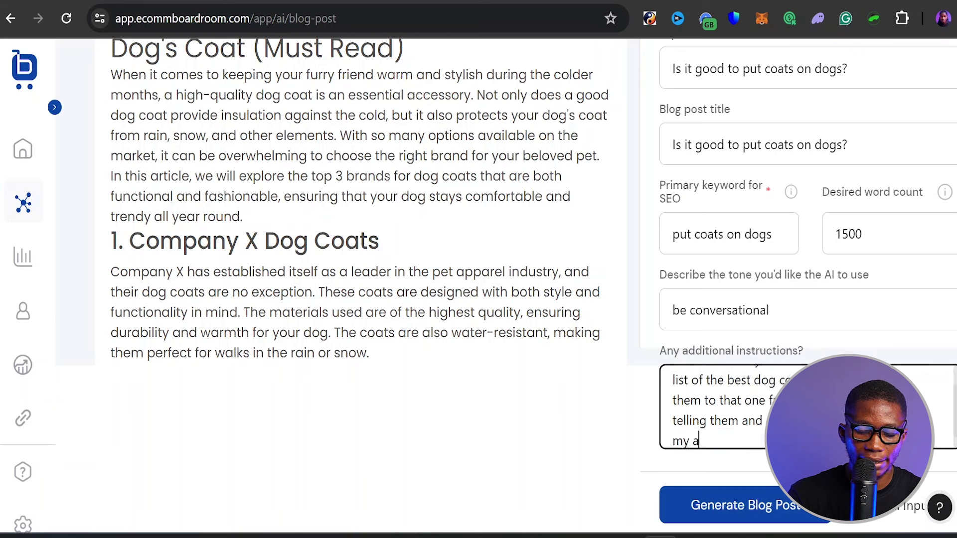
key(BackSpace)
key(BackSpace)
key(BackSpace)
key(BackSpace)
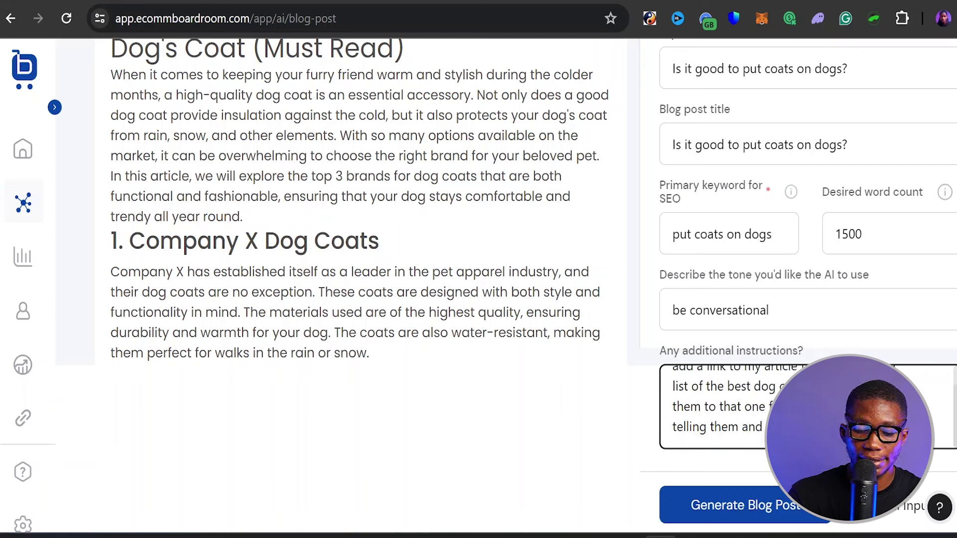
text(their do)
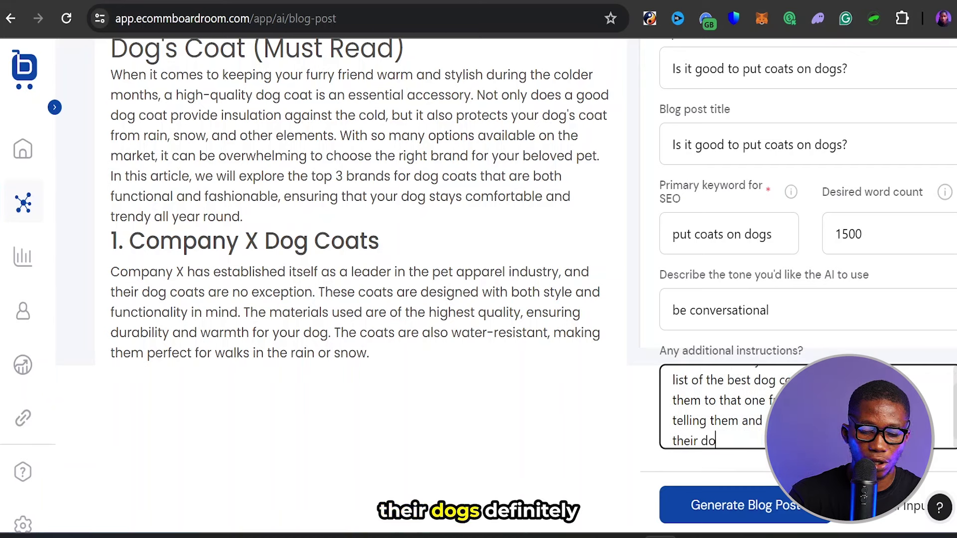
text(gs definit)
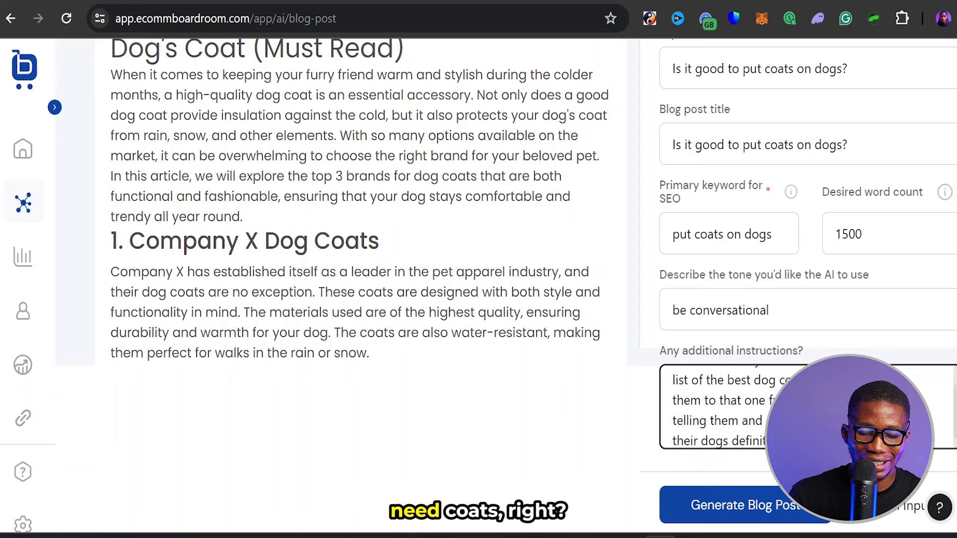
scroll(713, 406, down, 1)
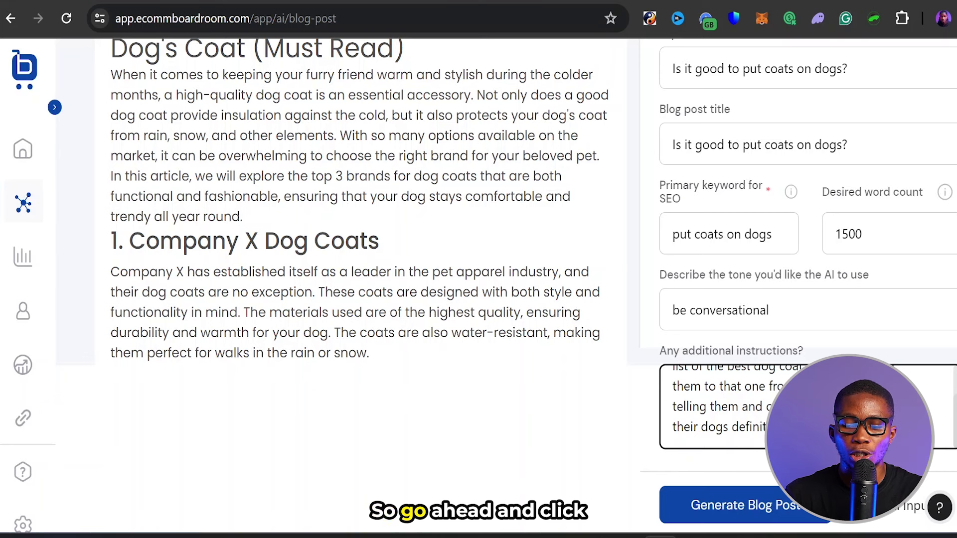
- Generate the post and find 'Is it good to put coats on dogs?' under Created Posts drafts
click(767, 505)
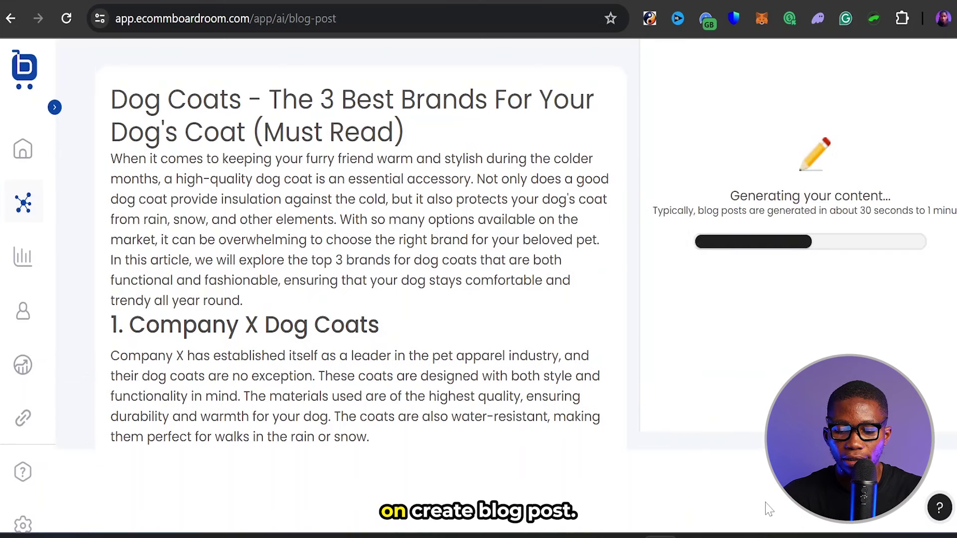
scroll(767, 509, up, 2)
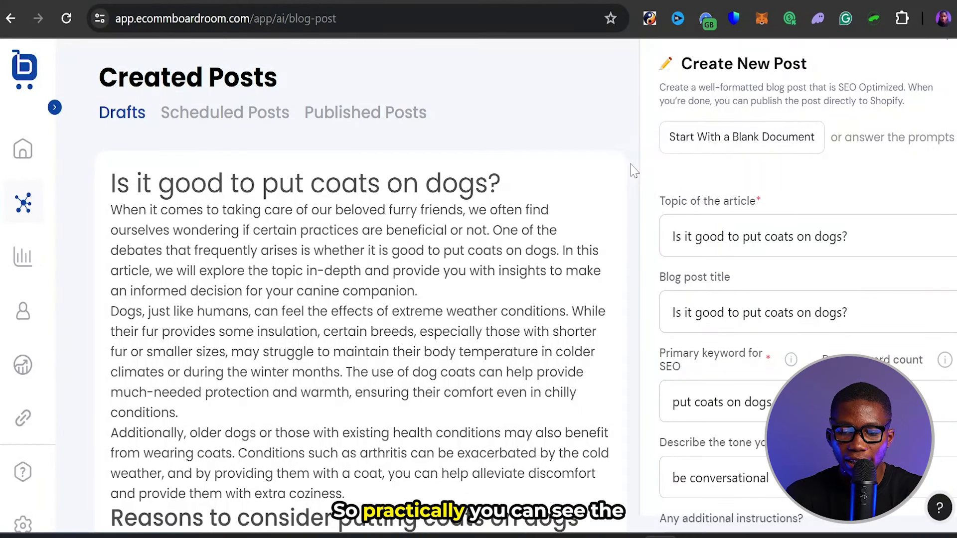
scroll(633, 170, up, 1)
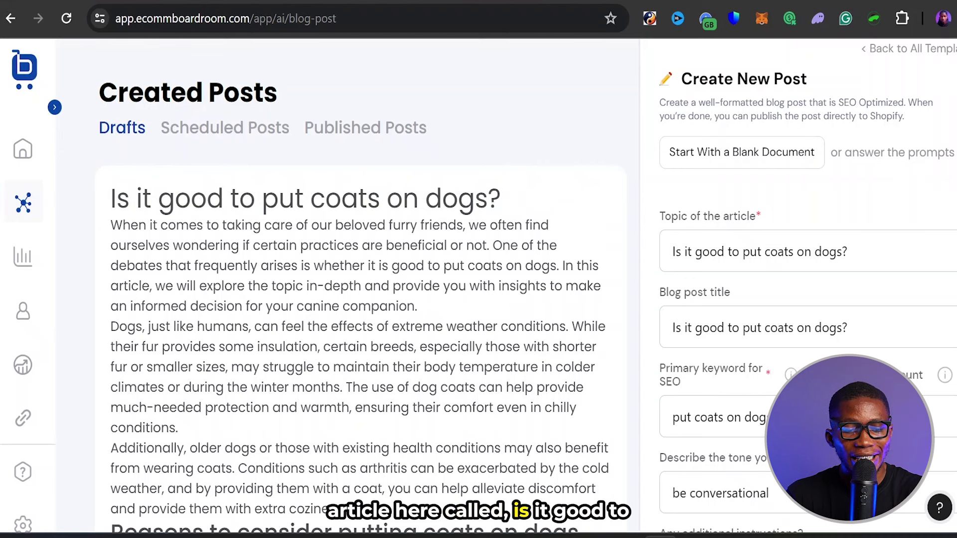
drag(111, 198, 513, 199)
click(513, 199)
scroll(513, 198, down, 1)
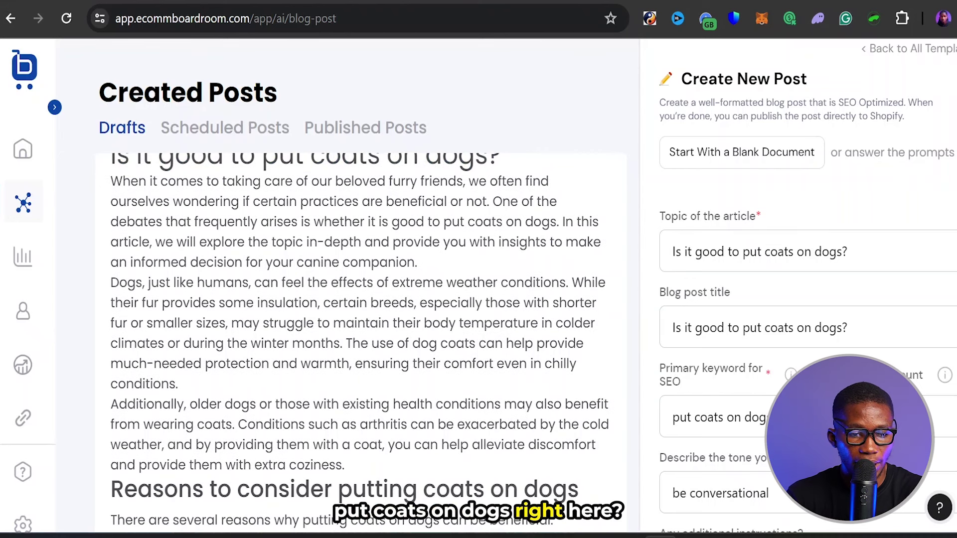
drag(110, 181, 353, 404)
click(352, 403)
scroll(359, 343, down, 4)
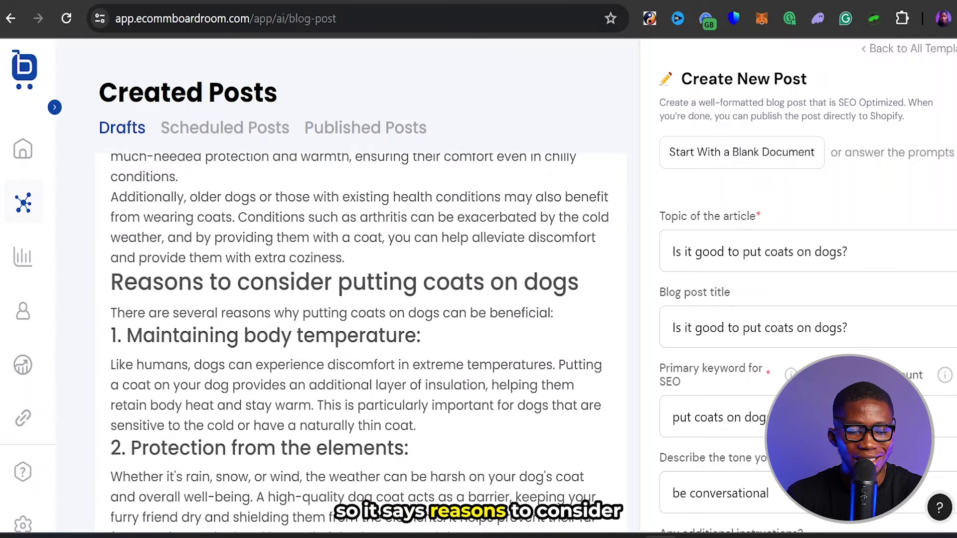
drag(110, 282, 580, 282)
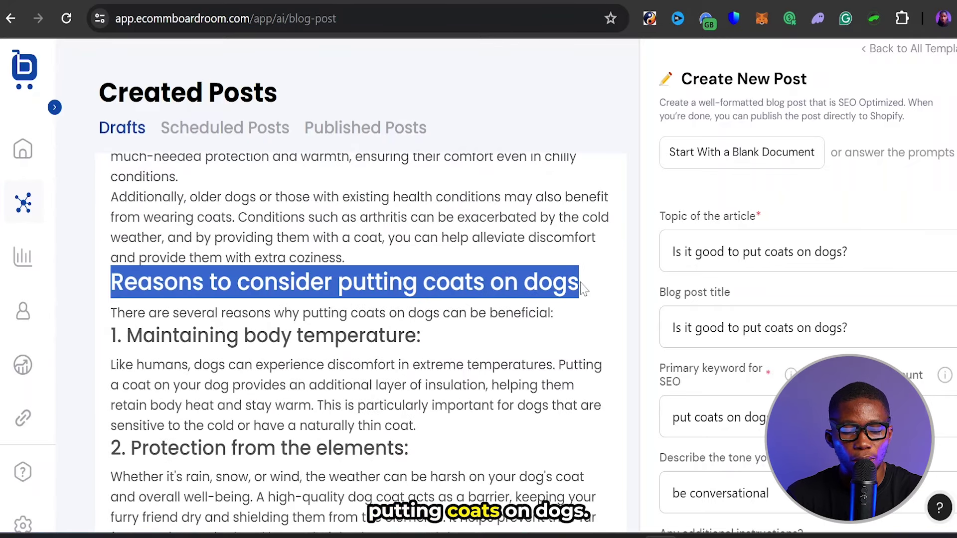
click(582, 285)
scroll(583, 288, down, 2)
drag(244, 222, 404, 335)
click(404, 335)
scroll(404, 334, down, 6)
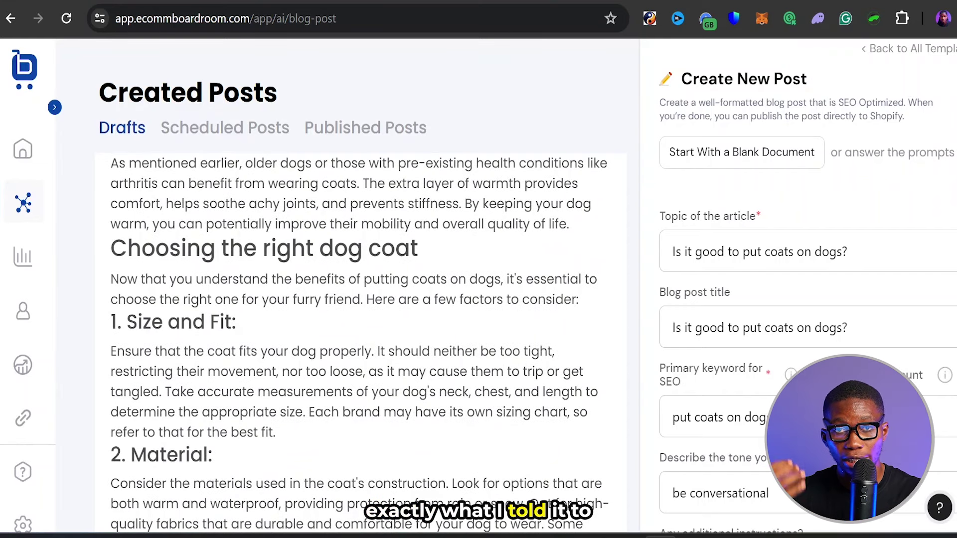
drag(111, 248, 410, 247)
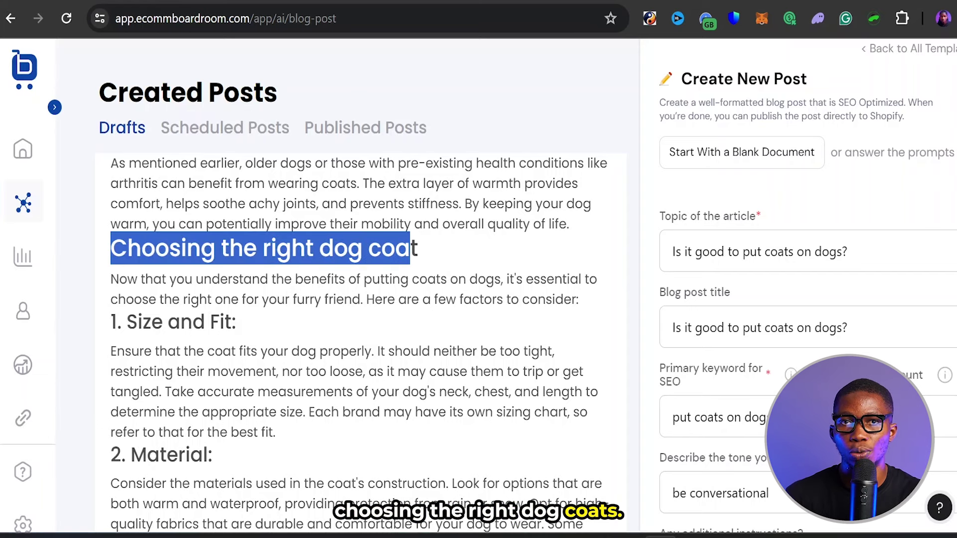
click(410, 247)
scroll(359, 324, down, 1)
scroll(359, 324, up, 5)
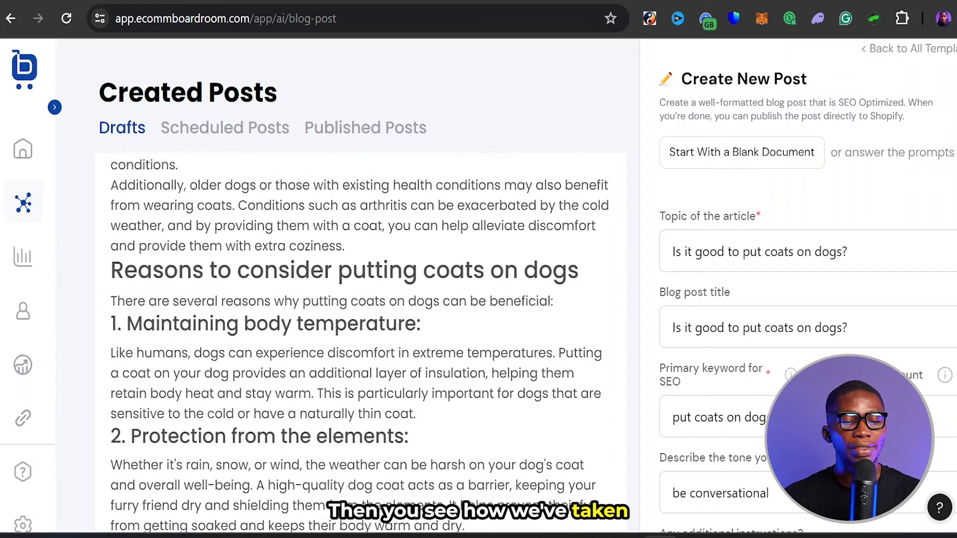
scroll(359, 324, up, 5)
drag(117, 198, 534, 213)
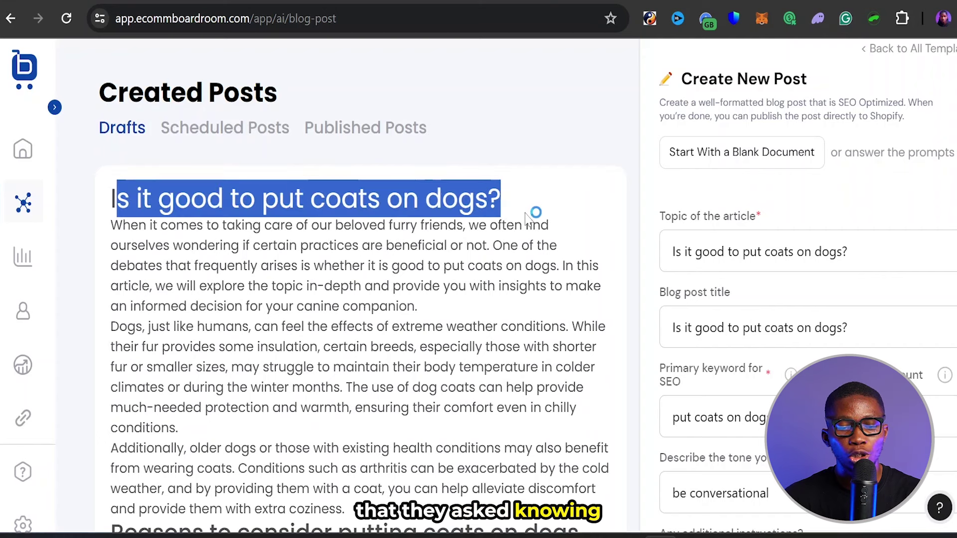
click(523, 202)
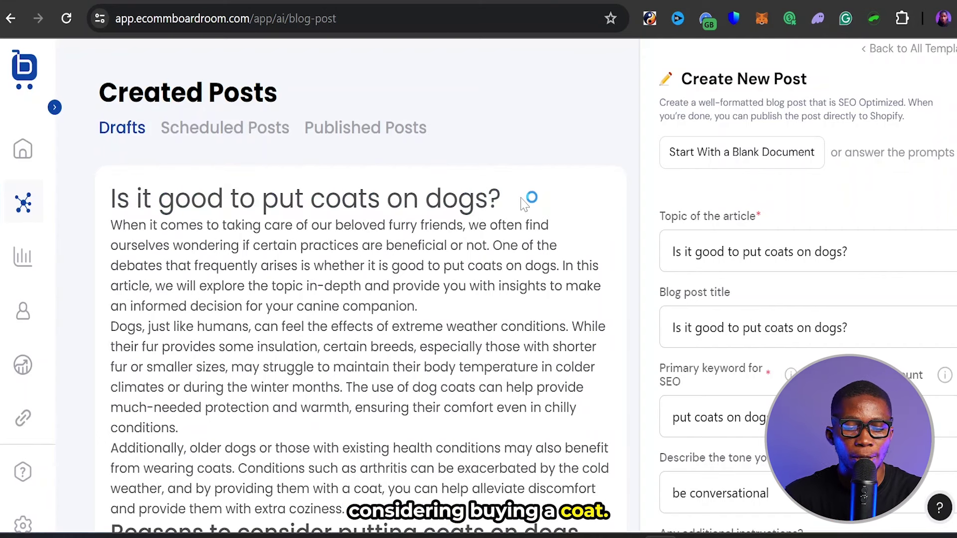
scroll(523, 202, down, 15)
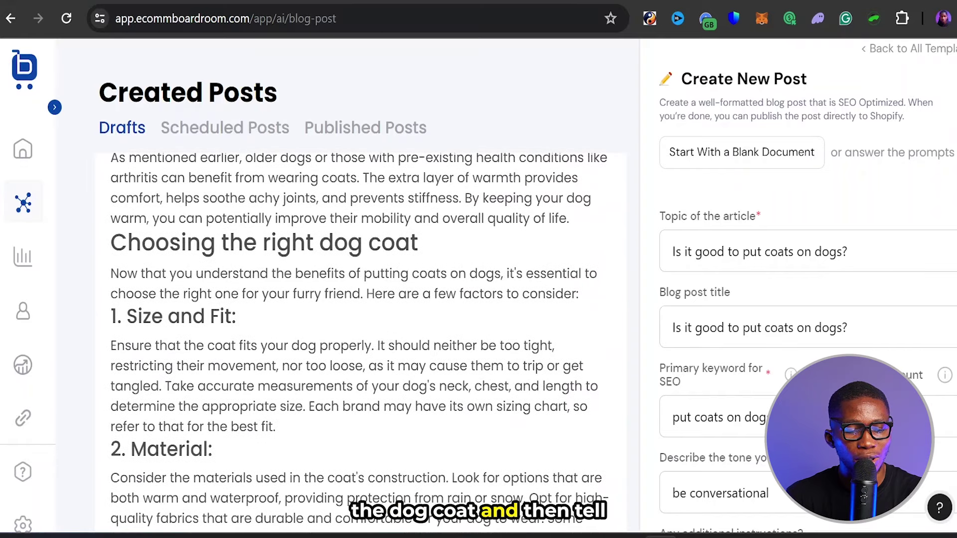
scroll(359, 343, down, 1)
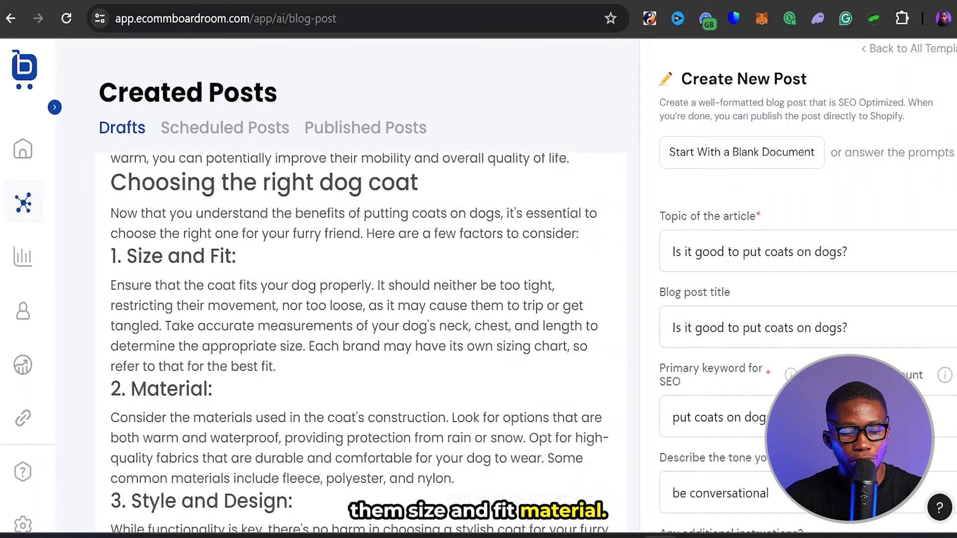
scroll(359, 342, down, 5)
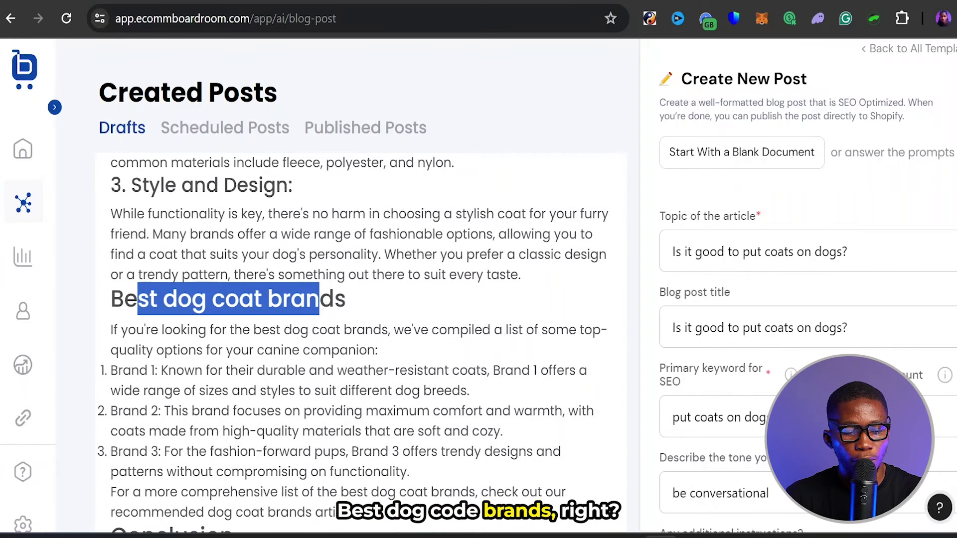
scroll(359, 343, down, 2)
drag(117, 239, 379, 401)
click(379, 401)
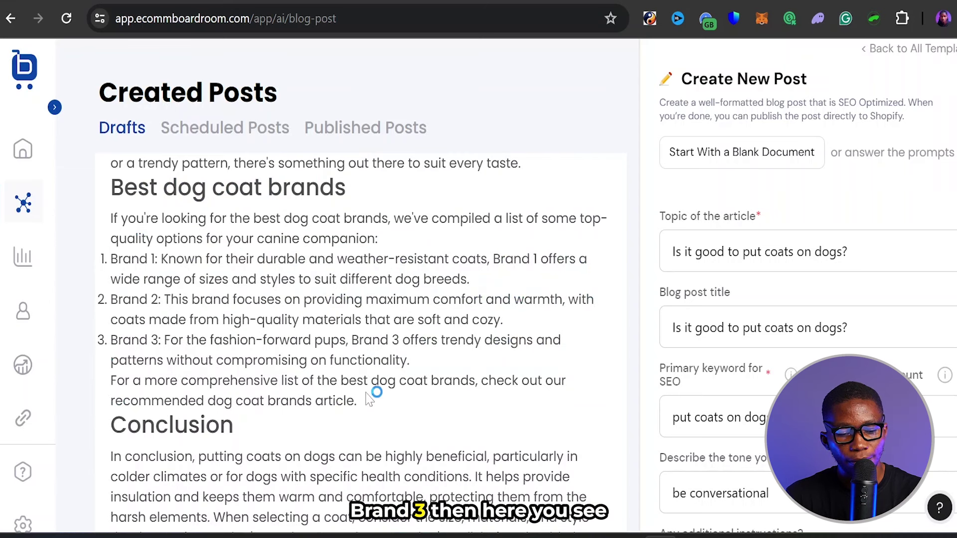
scroll(377, 393, down, 1)
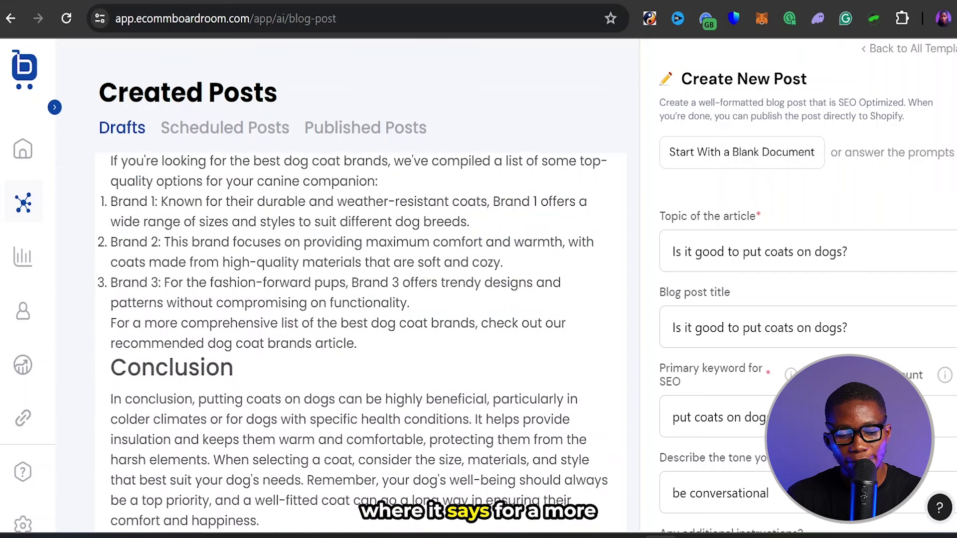
drag(111, 323, 330, 322)
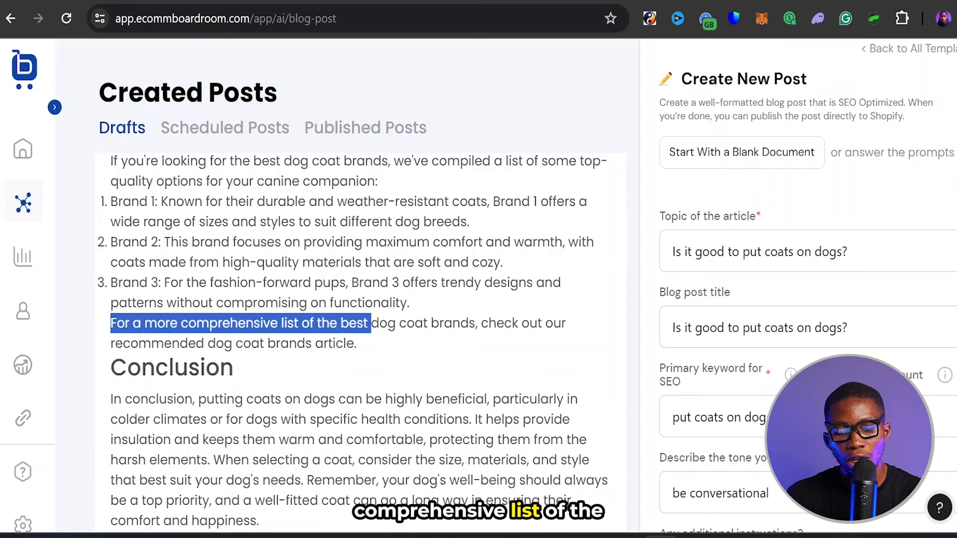
drag(398, 323, 354, 346)
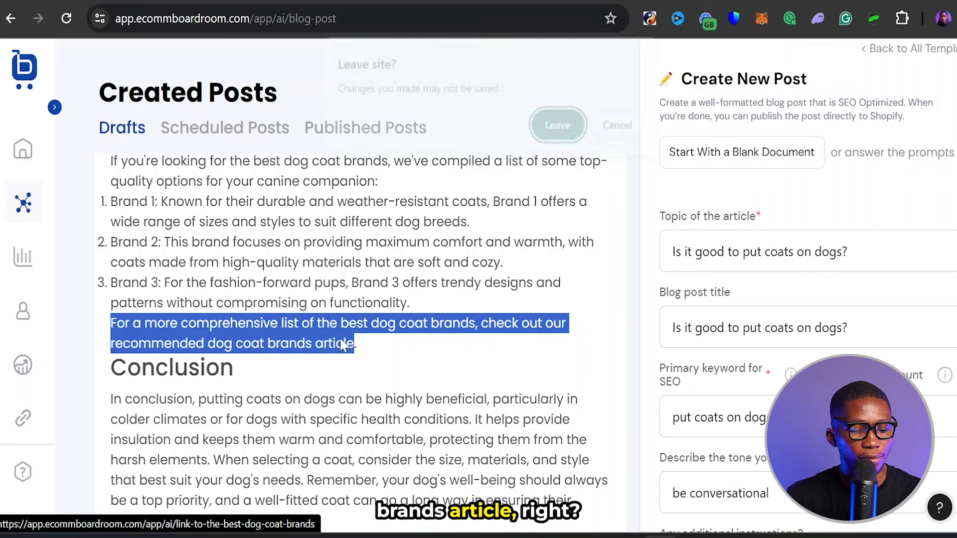
click(622, 128)
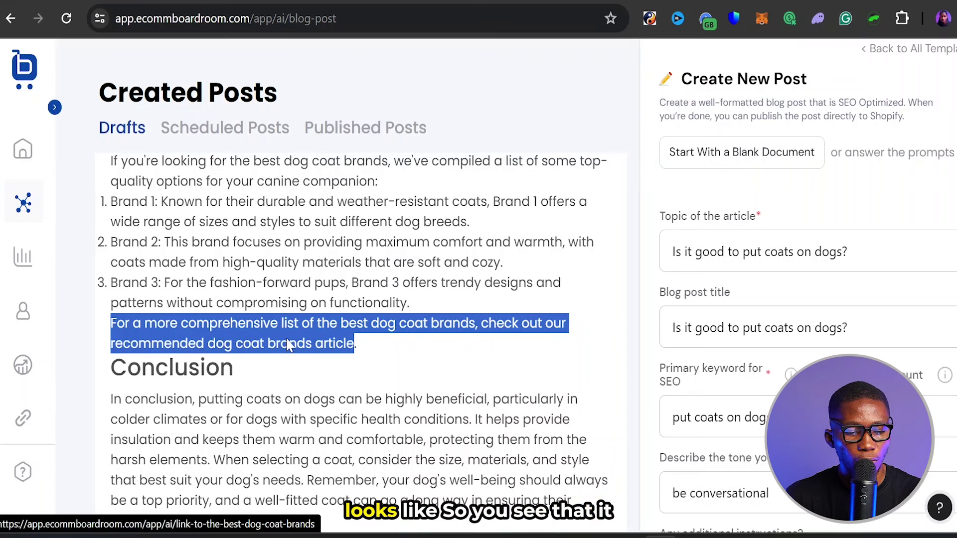
click(620, 152)
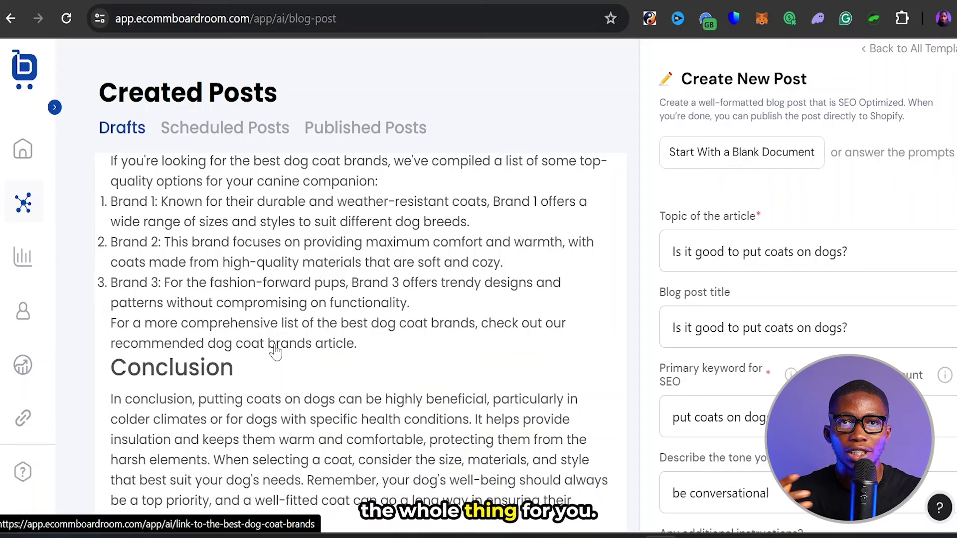
scroll(274, 349, down, 3)
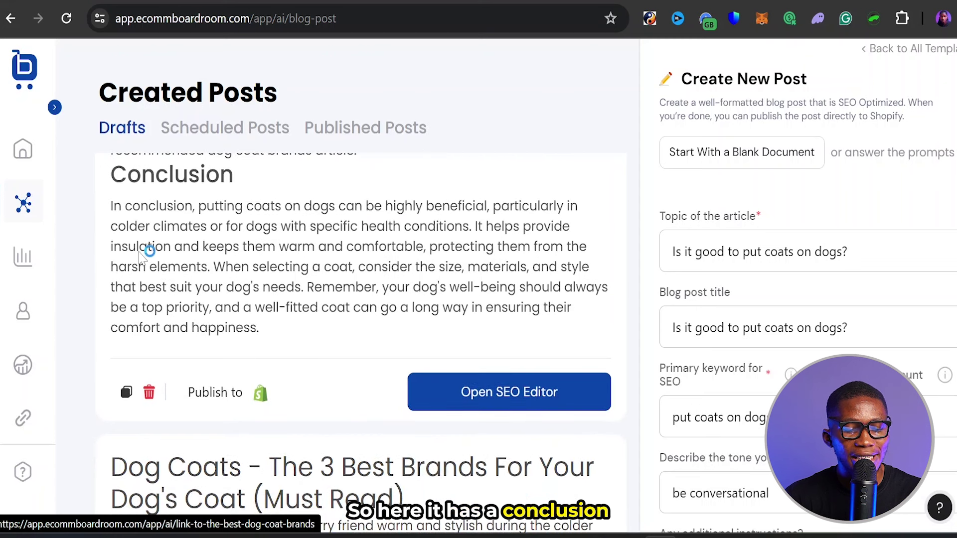
click(229, 398)
scroll(508, 214, up, 3)
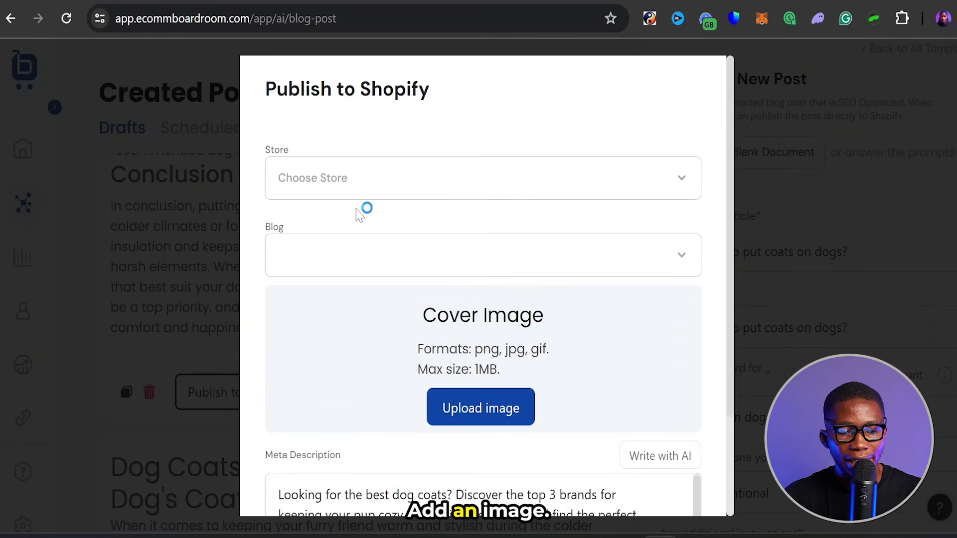
click(395, 178)
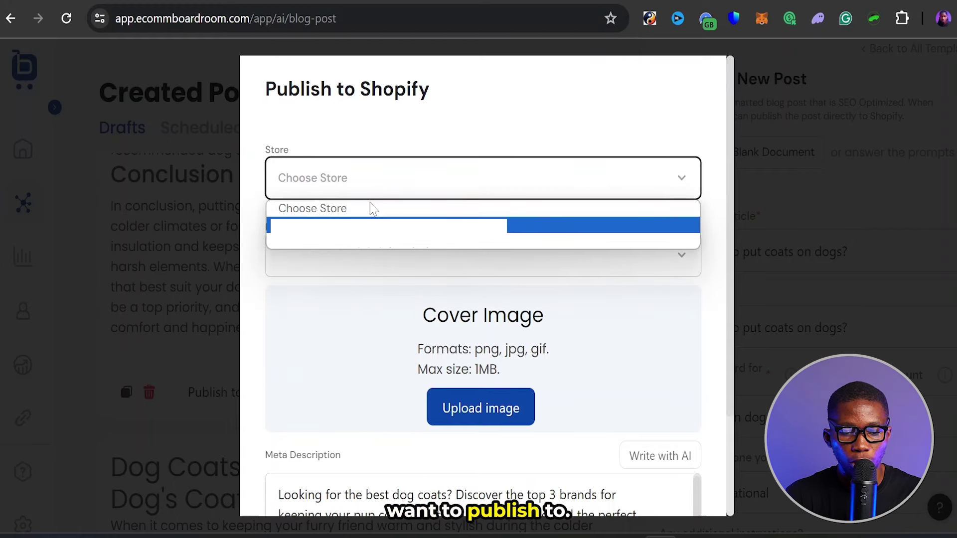
click(361, 241)
scroll(363, 254, down, 3)
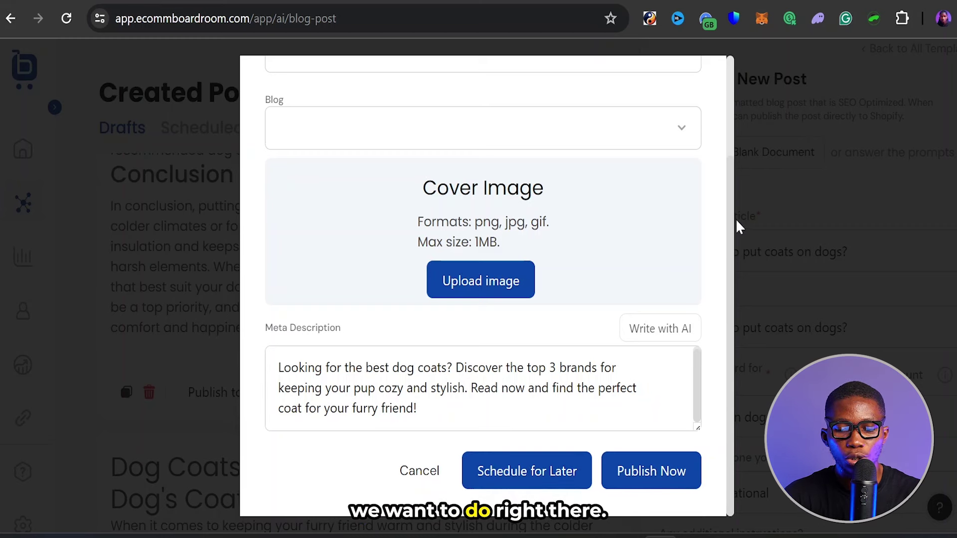
scroll(642, 225, up, 3)
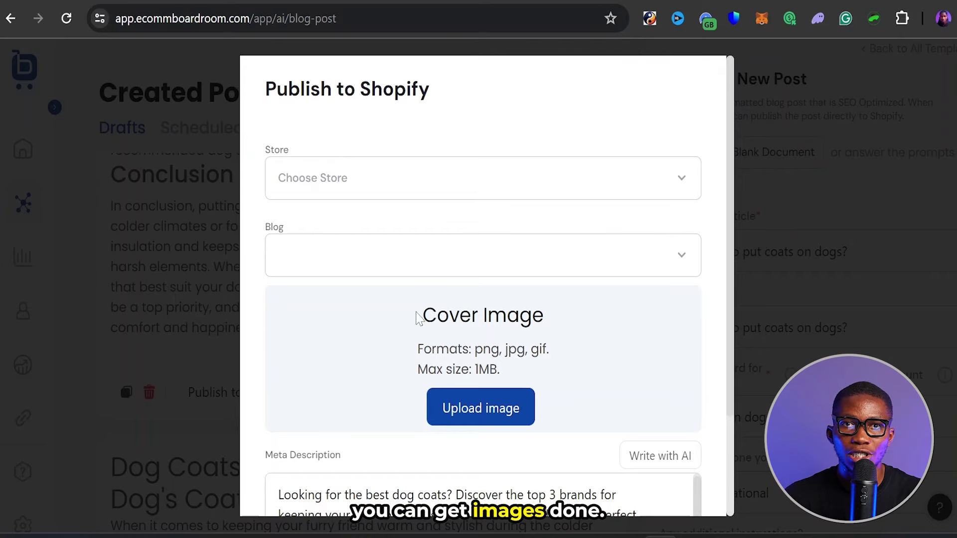
scroll(643, 214, down, 3)
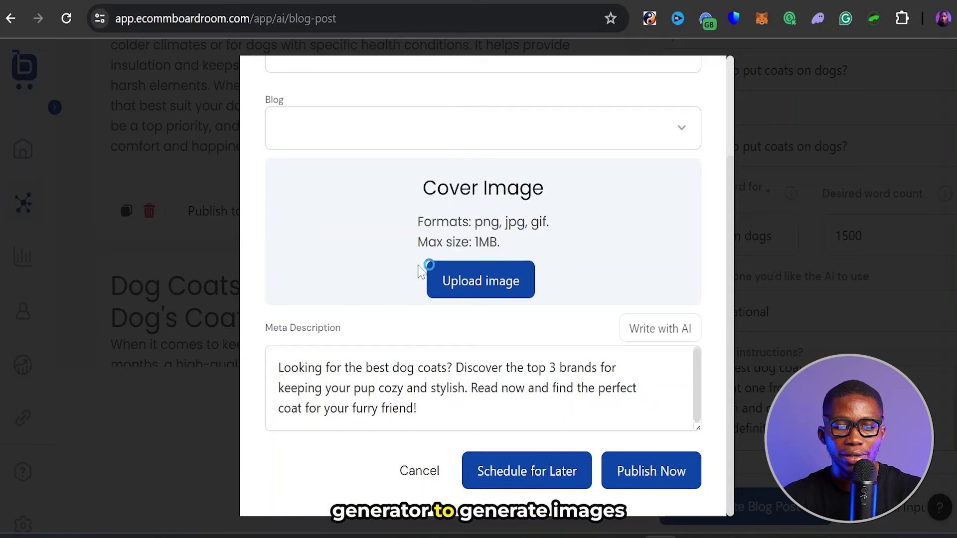
scroll(733, 185, up, 3)
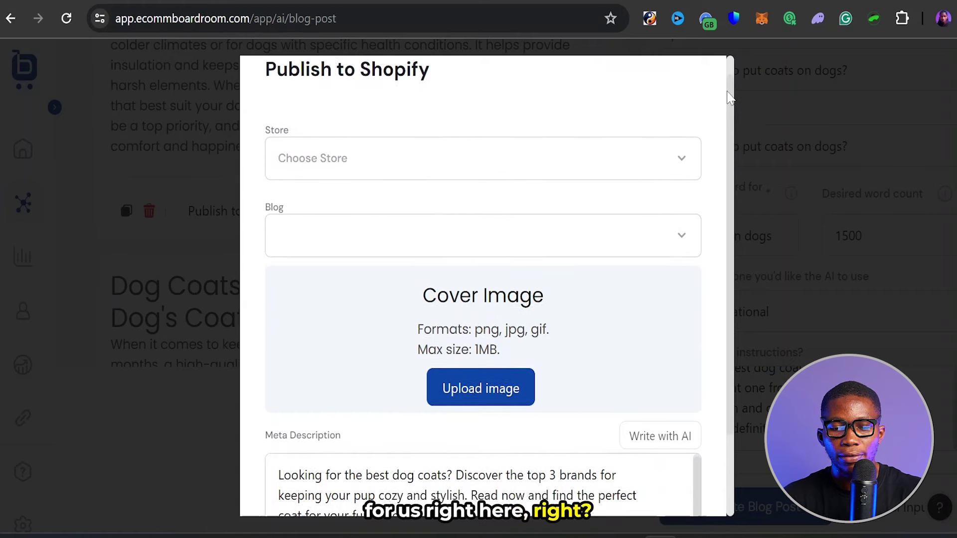
scroll(629, 147, up, 1)
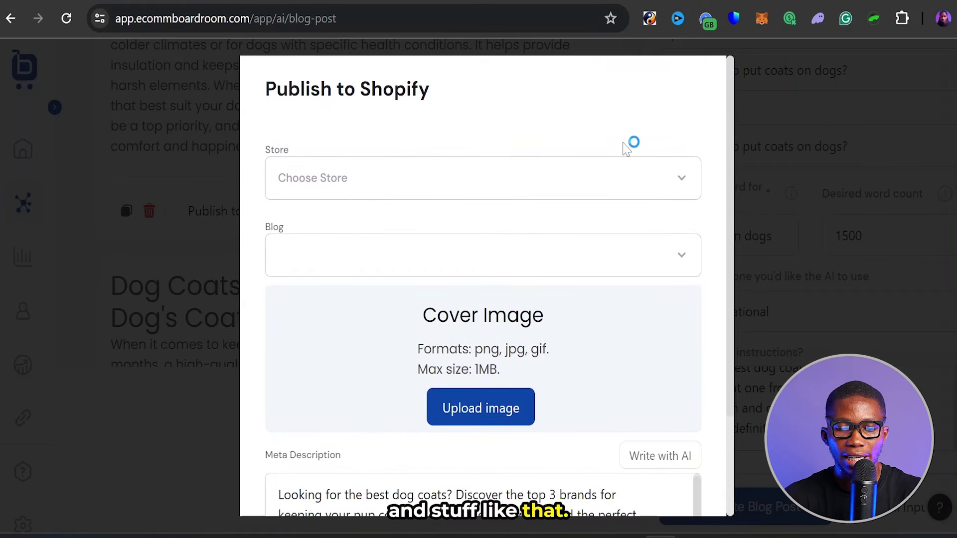
scroll(665, 204, down, 3)
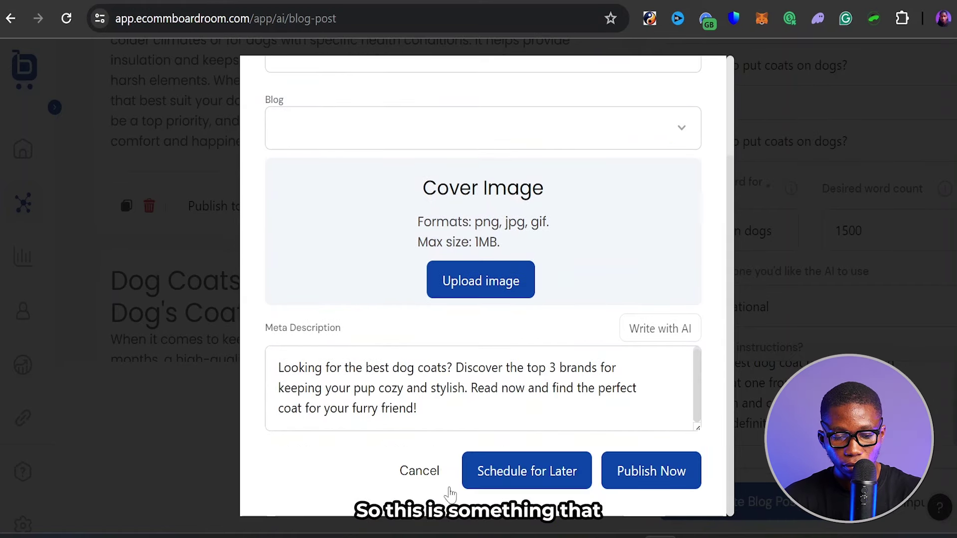
click(410, 483)
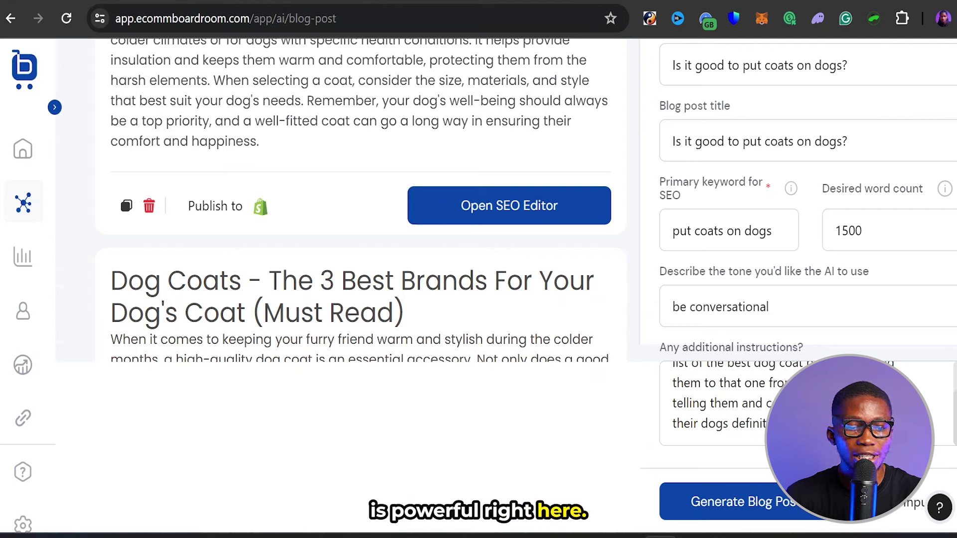